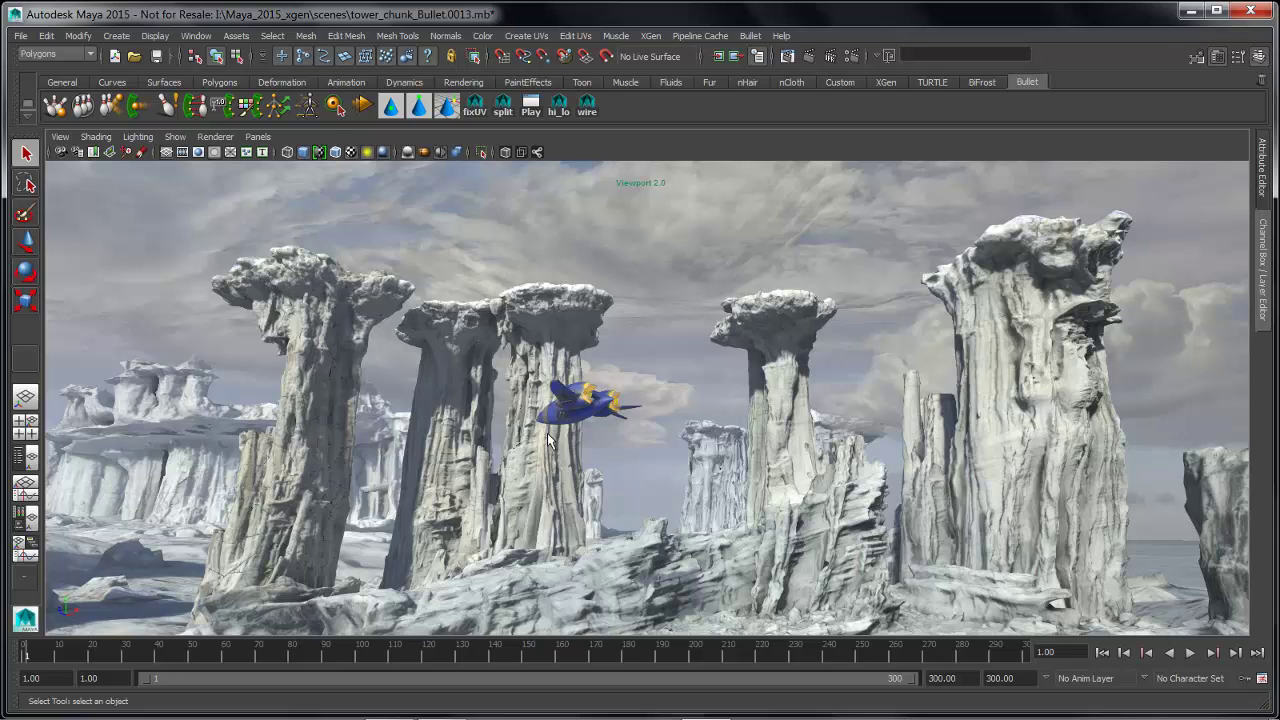
- Examine the rocky landscape and the individual tip chunks that make up the cap of the leftmost detailed tower
right_click_drag(547, 433, 699, 443, "alt")
left_click_drag(698, 443, 882, 456, "alt")
middle_click_drag(882, 456, 869, 477, "alt")
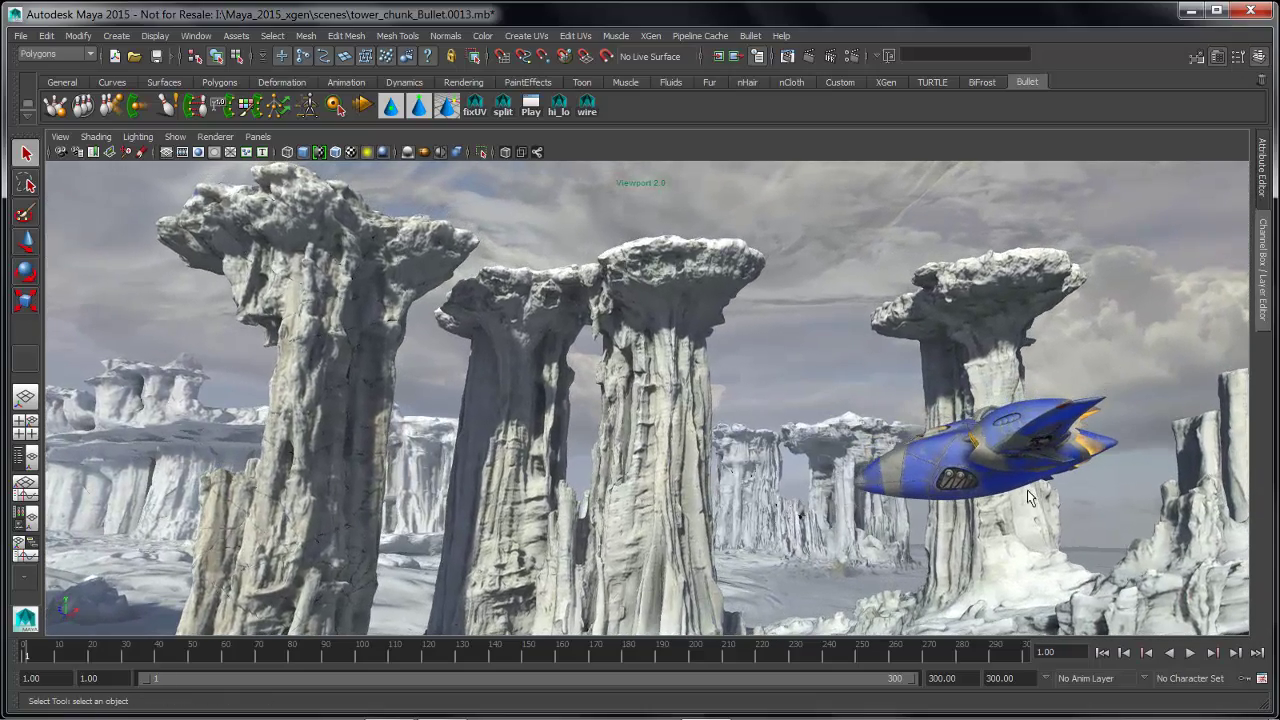
right_click_drag(856, 448, 716, 451, "alt")
middle_click_drag(744, 454, 631, 447, "alt")
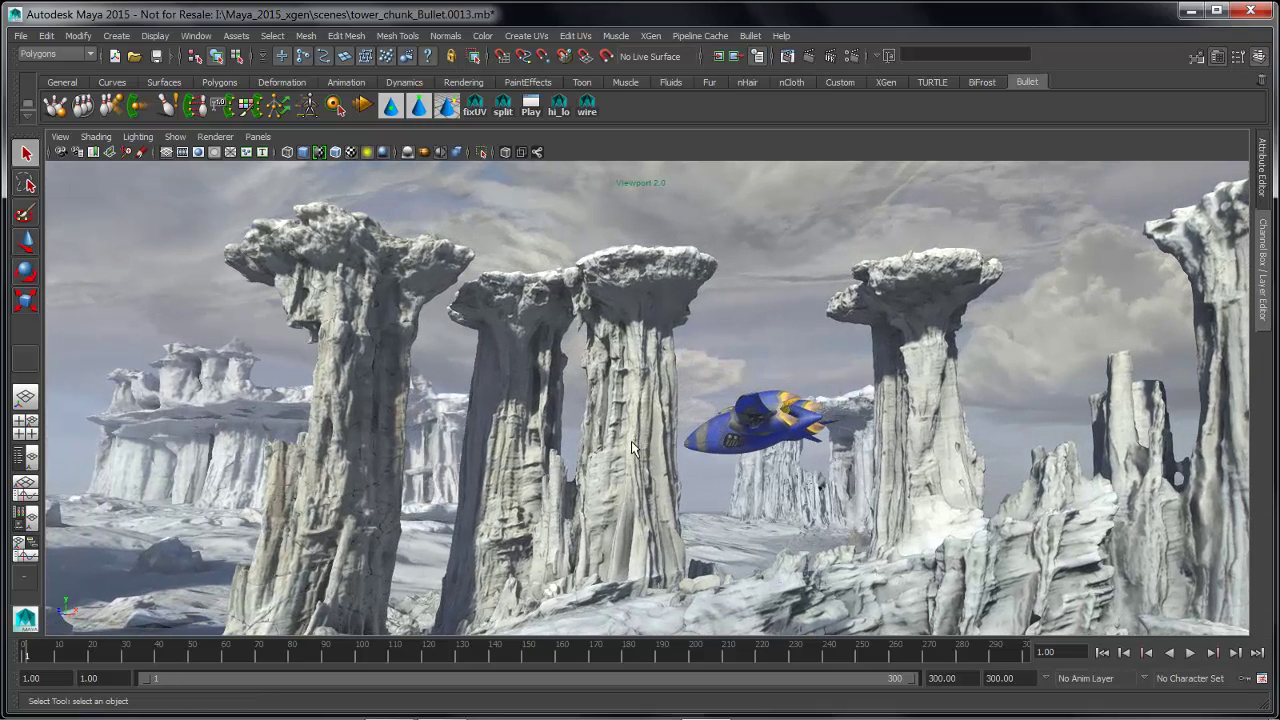
left_click(454, 279)
left_click(405, 268)
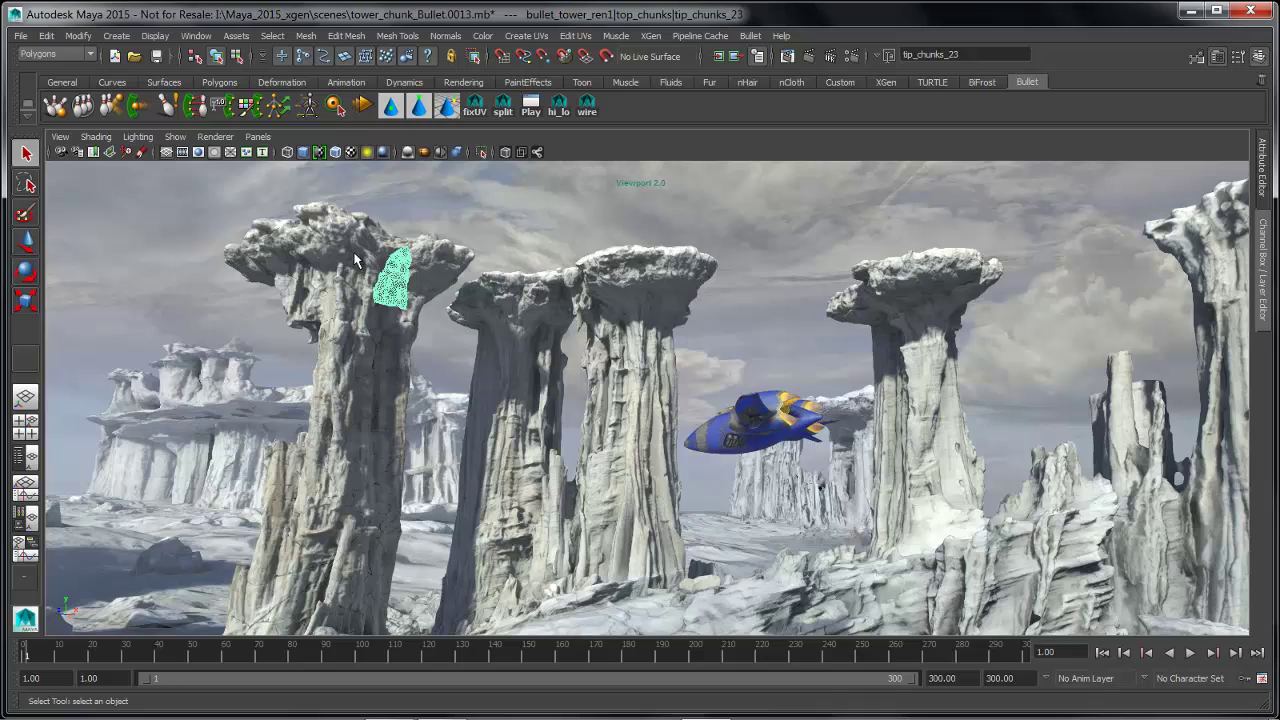
left_click(352, 245)
left_click(344, 303)
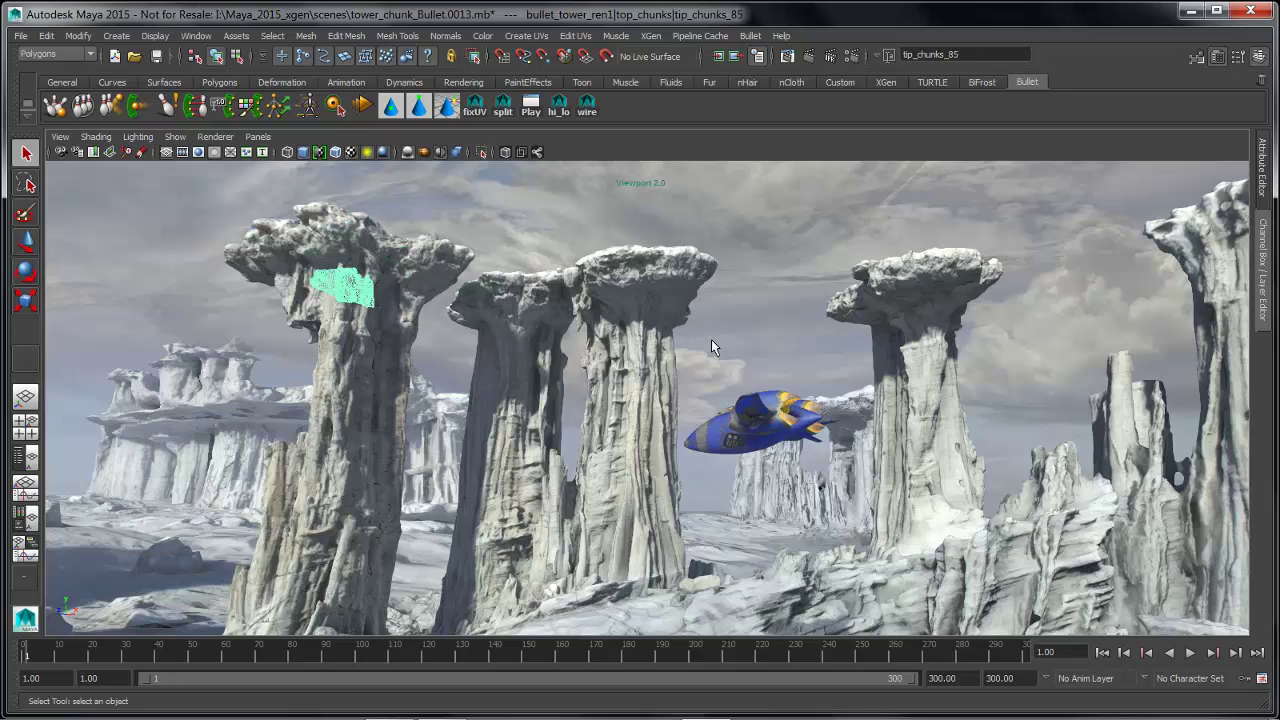
mouse_move(711, 339)
right_mouse_down("alt")
mouse_move(638, 342)
mouse_move(691, 333)
right_mouse_up("alt")
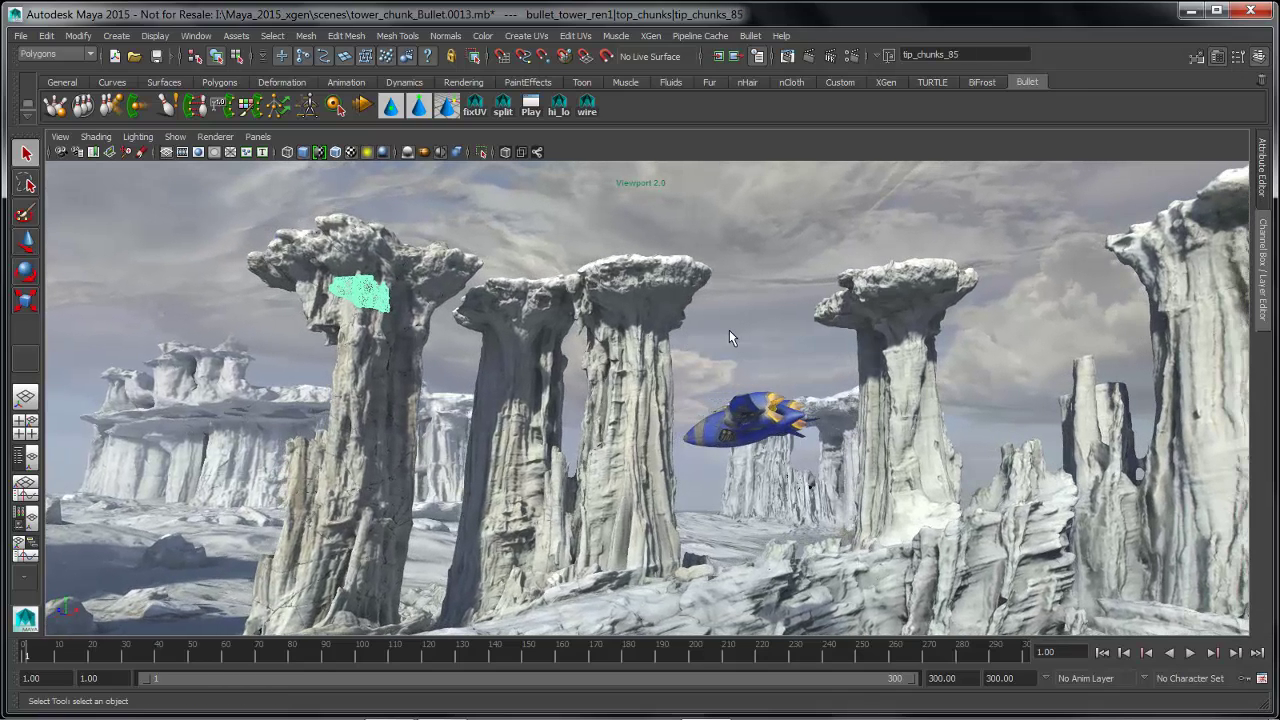
left_click(733, 331)
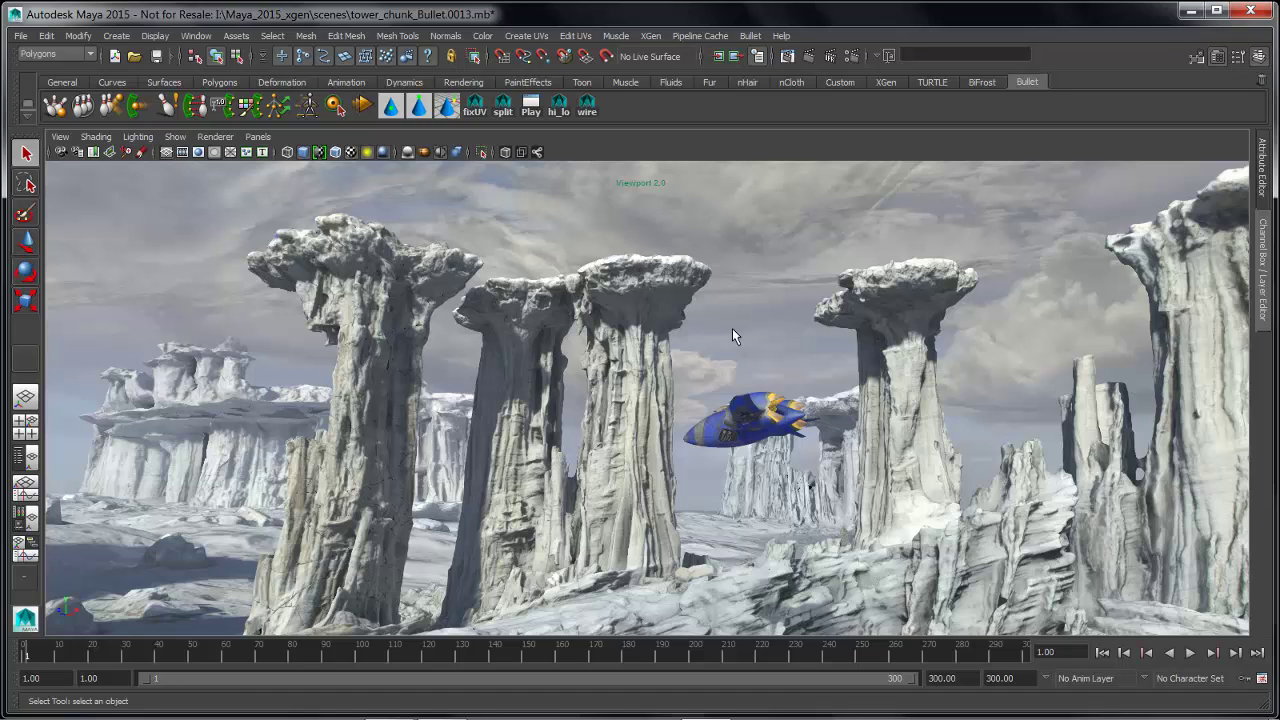
middle_click_drag(707, 349, 696, 346, "alt")
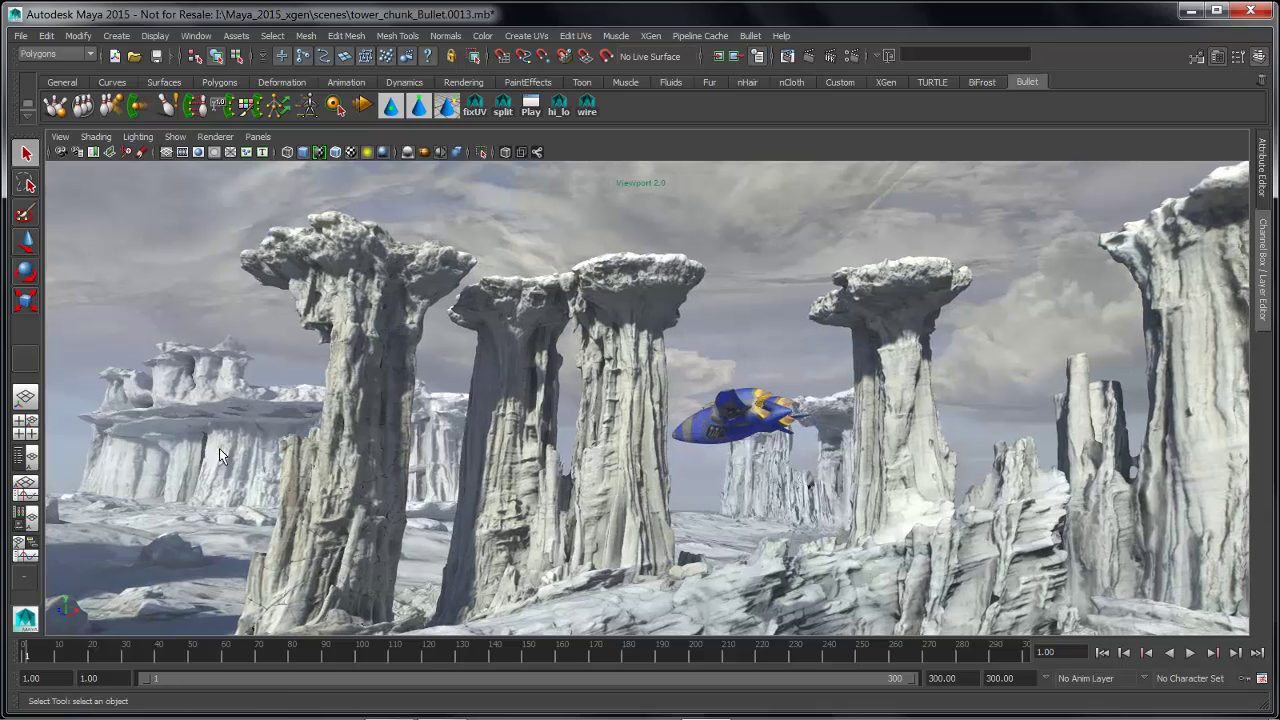
right_click_drag(589, 412, 545, 430, "alt")
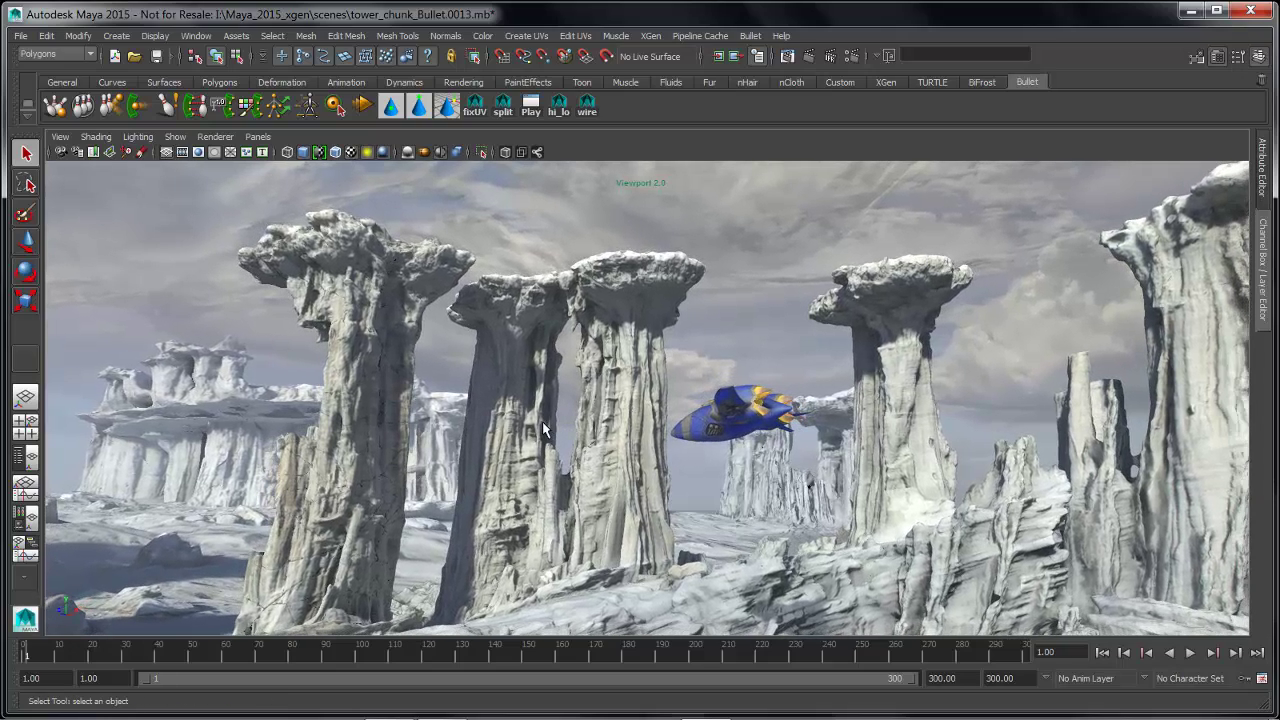
- Swap the leftmost detailed tower for its simulation version with the hi_lo script
left_click(563, 112)
middle_click_drag(598, 466, 630, 444, "alt")
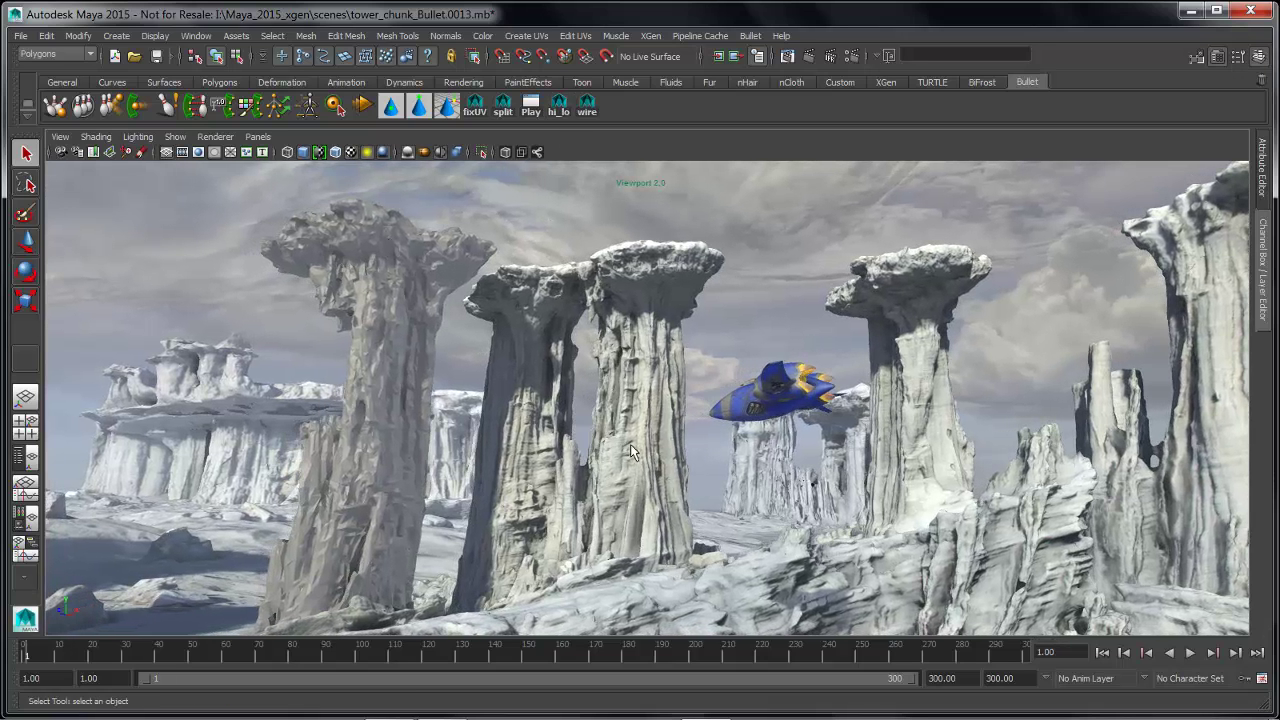
right_click_drag(630, 444, 607, 456, "alt")
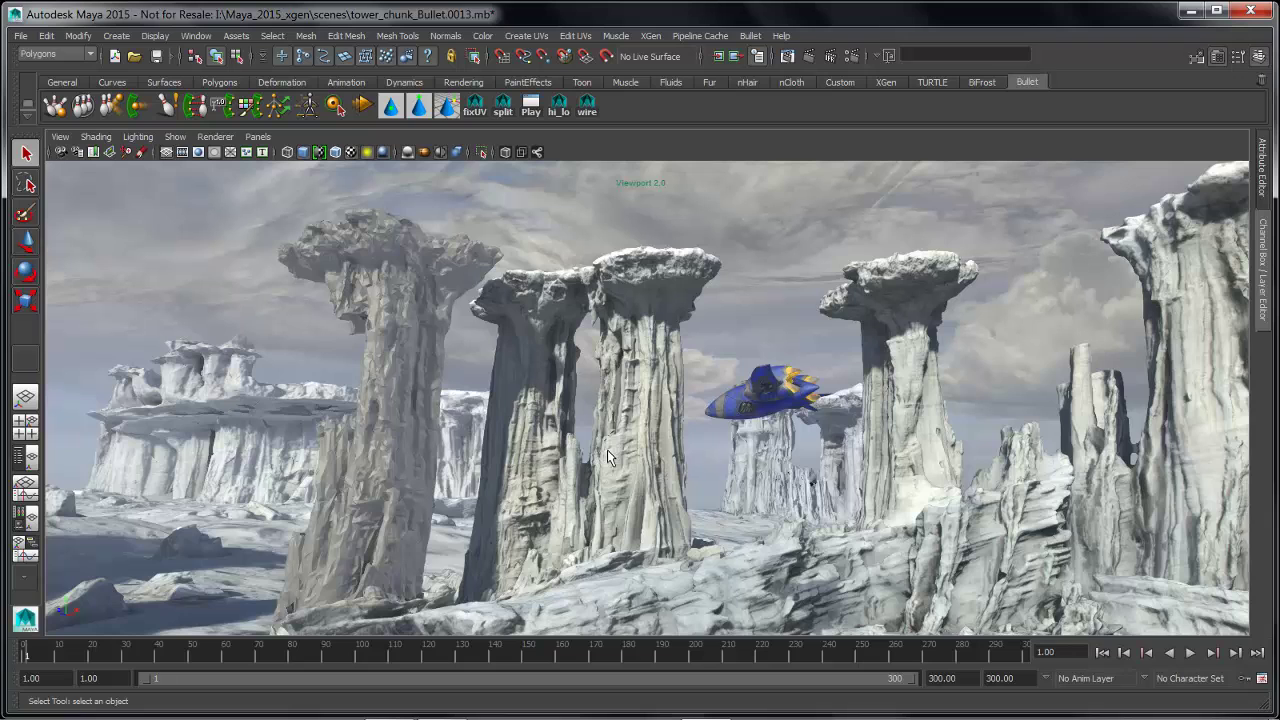
middle_click_drag(598, 400, 526, 410, "alt")
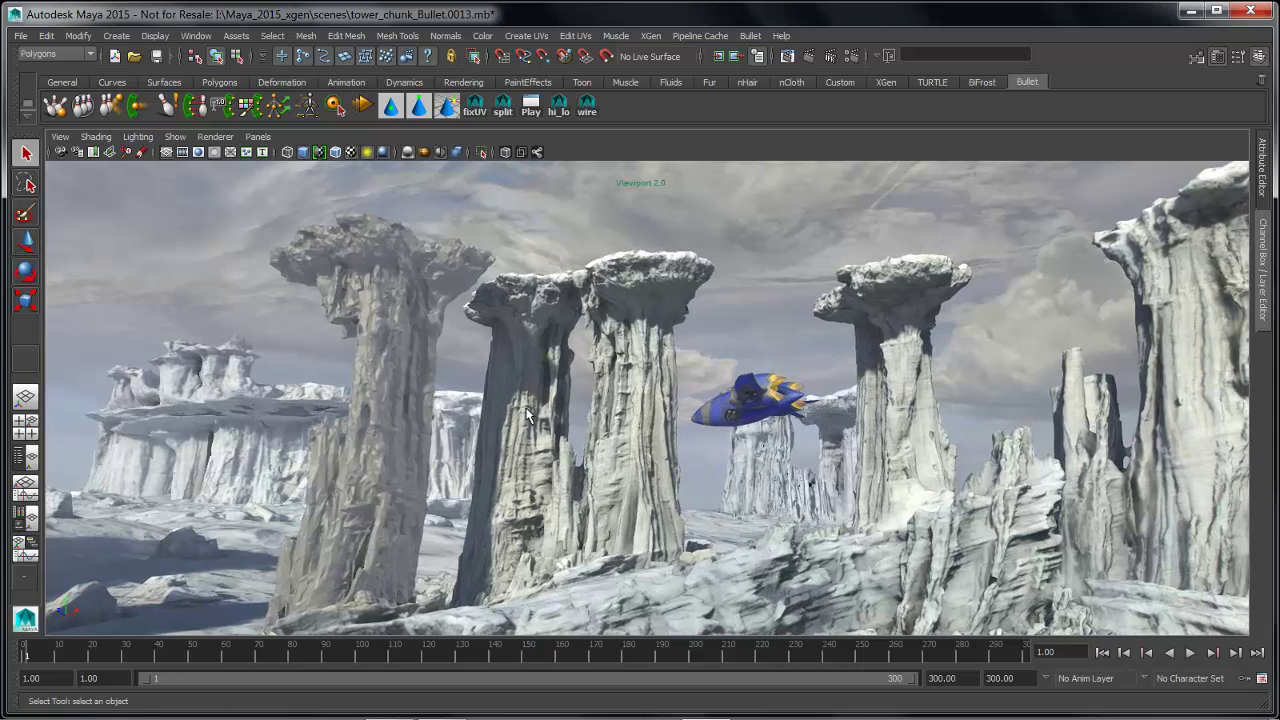
- Inspect the individual tip chunks in the cap of the bullet_tower simulation model
left_click(460, 257)
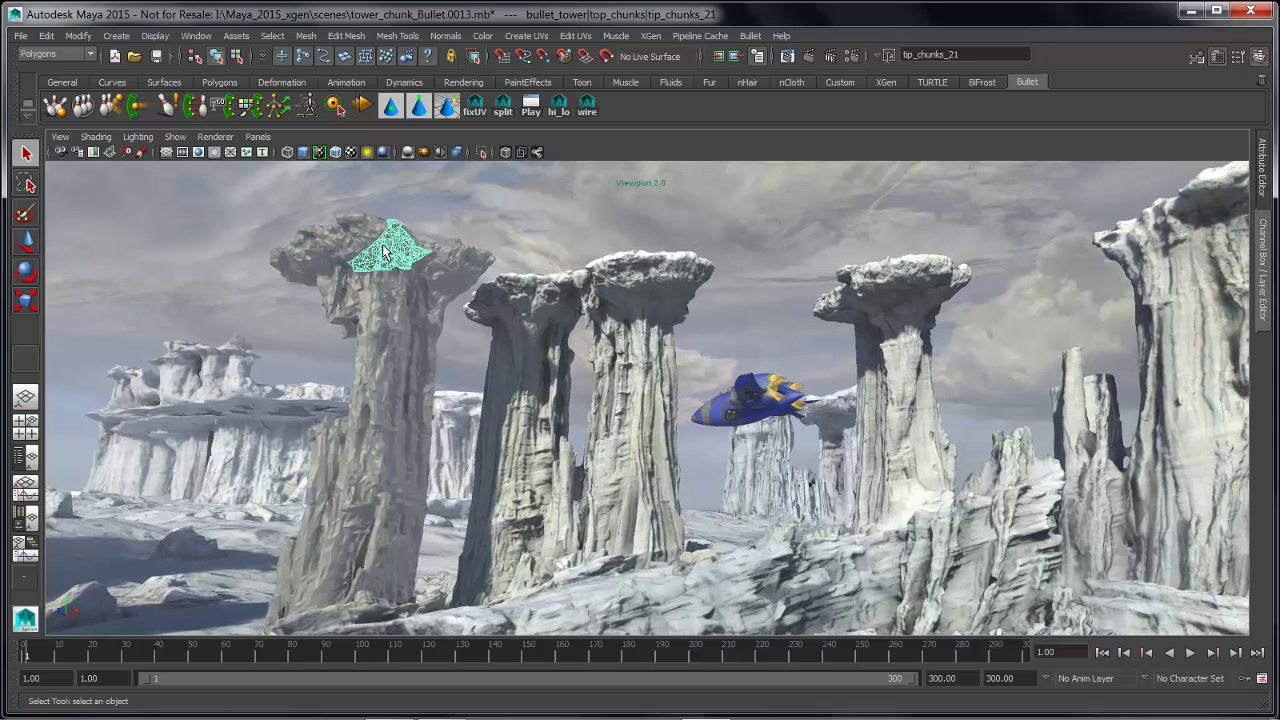
left_click(447, 260)
left_click(462, 266)
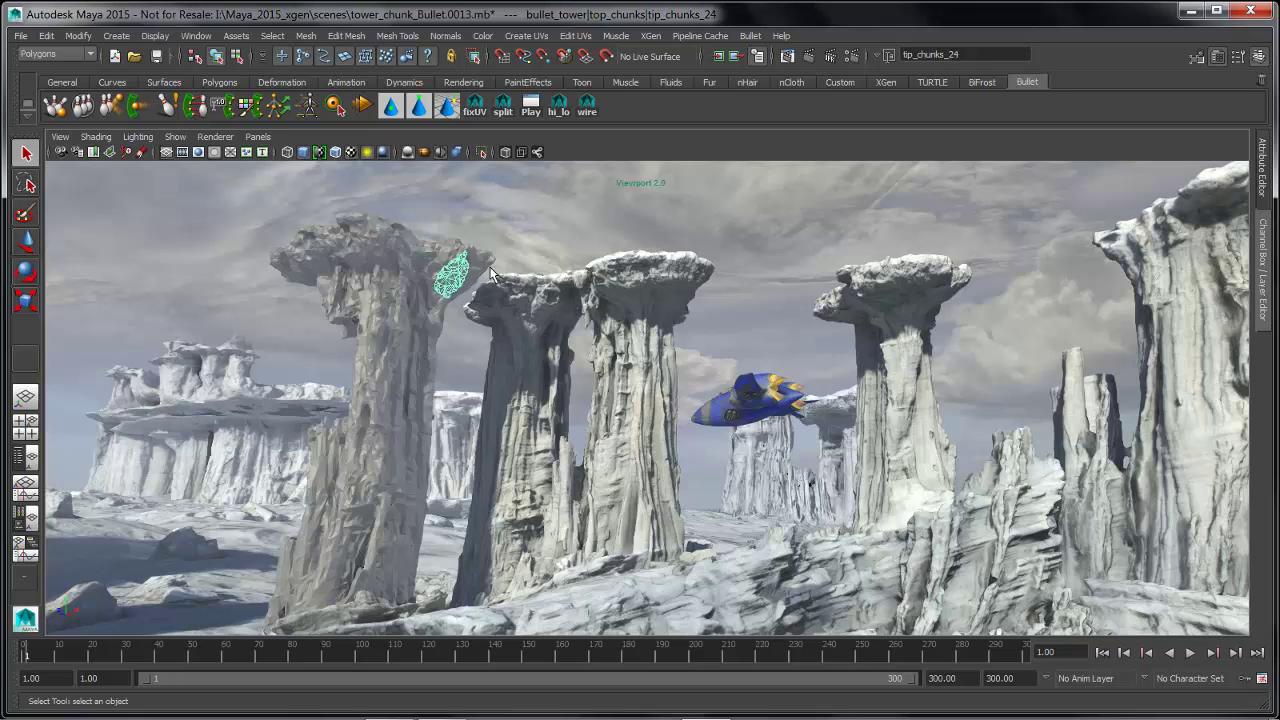
left_click(490, 265)
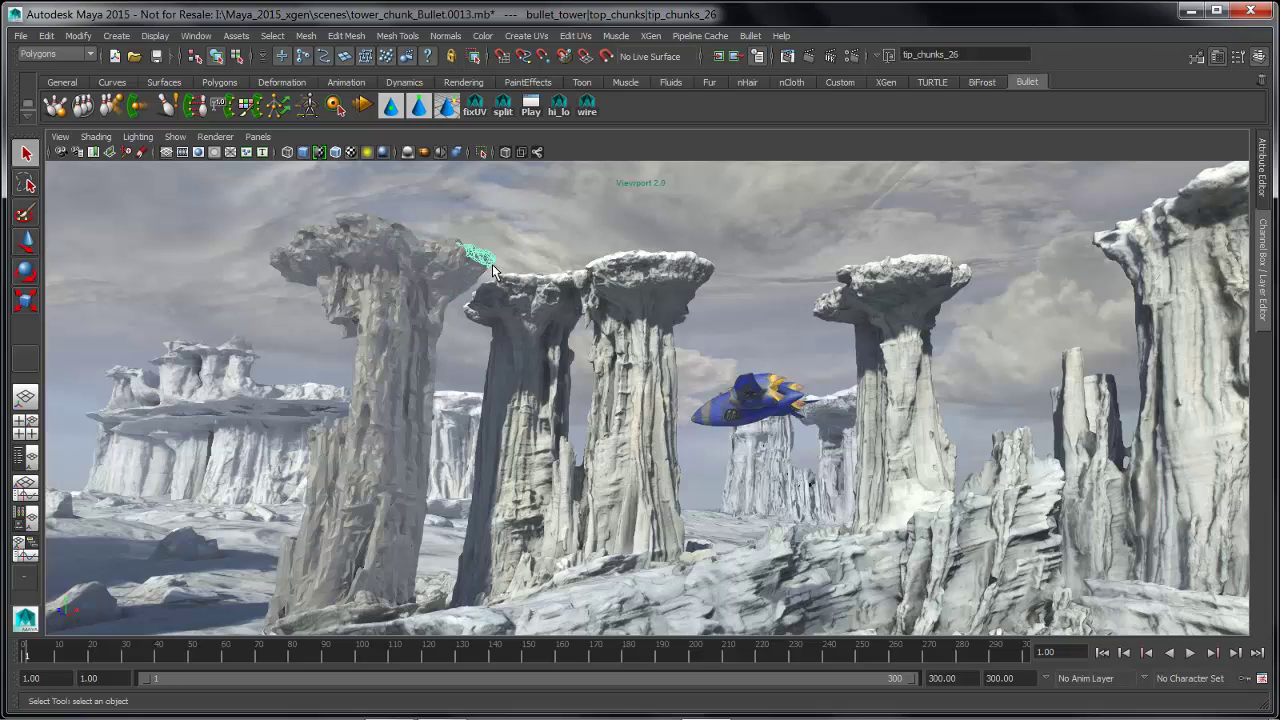
mouse_move(561, 327)
middle_mouse_down("alt")
mouse_move(532, 327)
mouse_move(548, 326)
middle_mouse_up("alt")
middle_click_drag(608, 416, 606, 410, "alt")
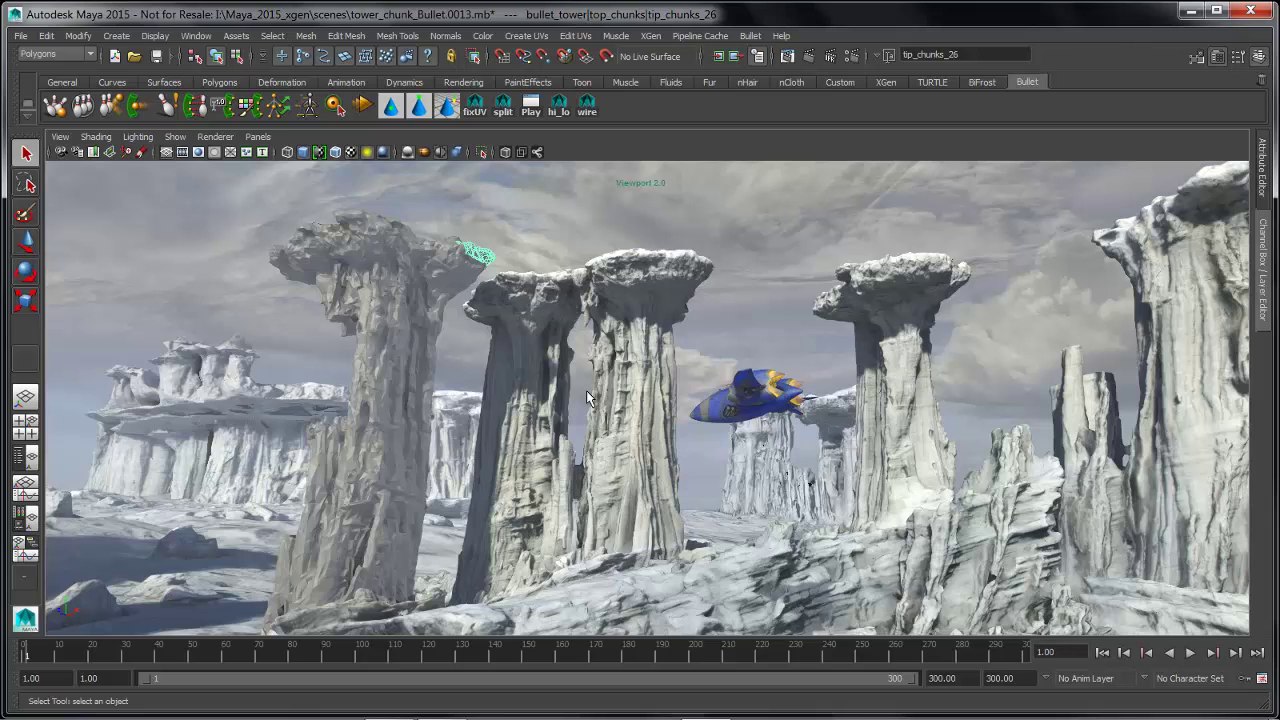
- Show the Outliner beside the perspective view and expand bullet_tower and its top_chunks group
left_click_drag(596, 410, 594, 416, "alt")
key("space")
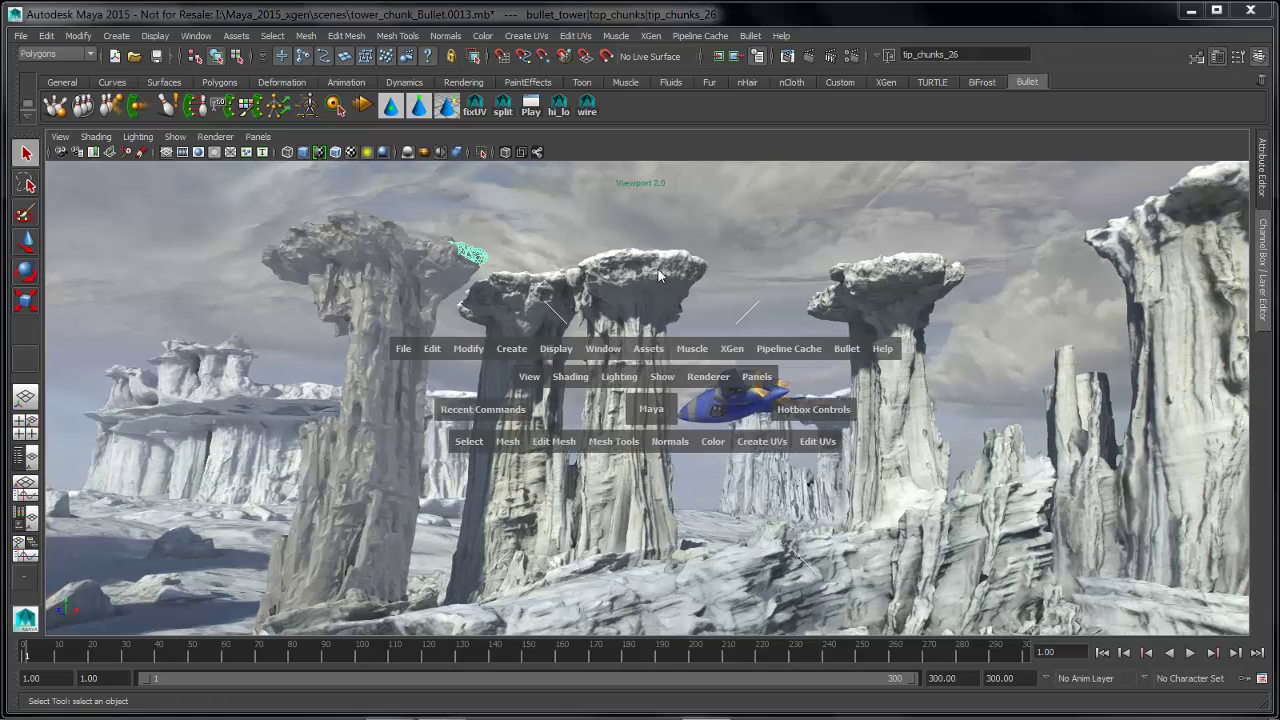
left_click_drag(604, 292, 660, 304)
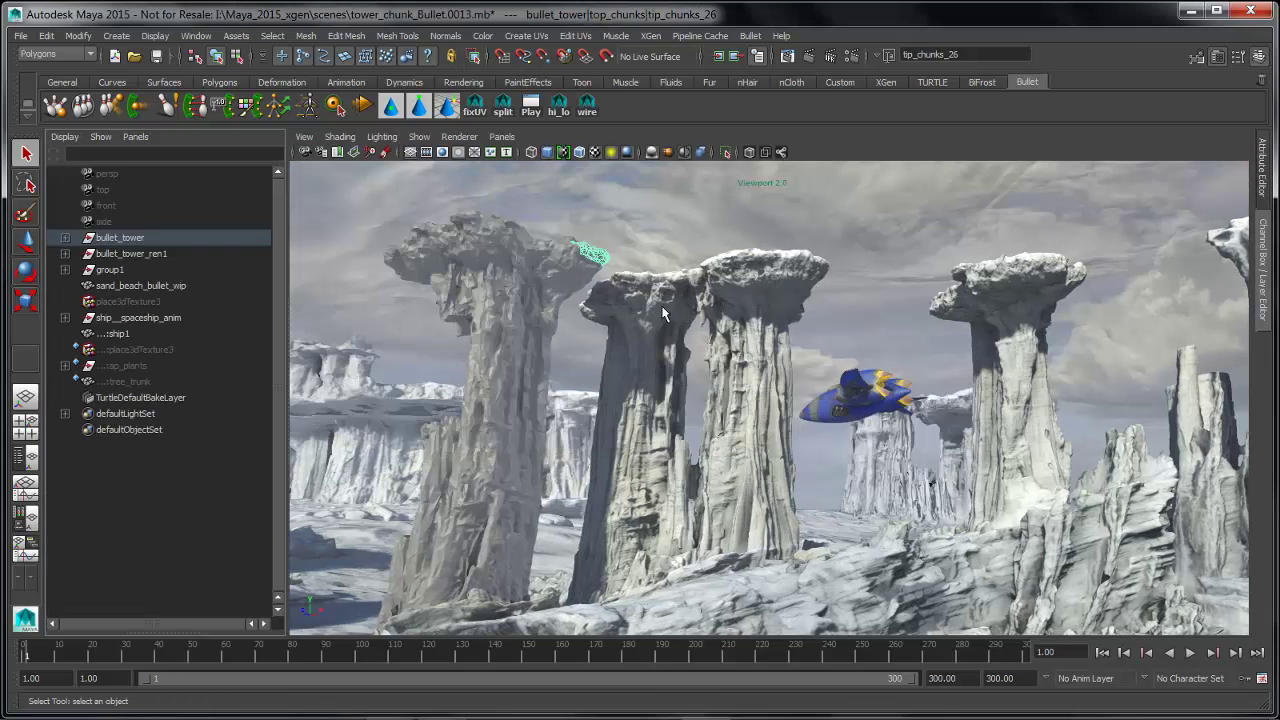
left_click(65, 237)
left_click(81, 253)
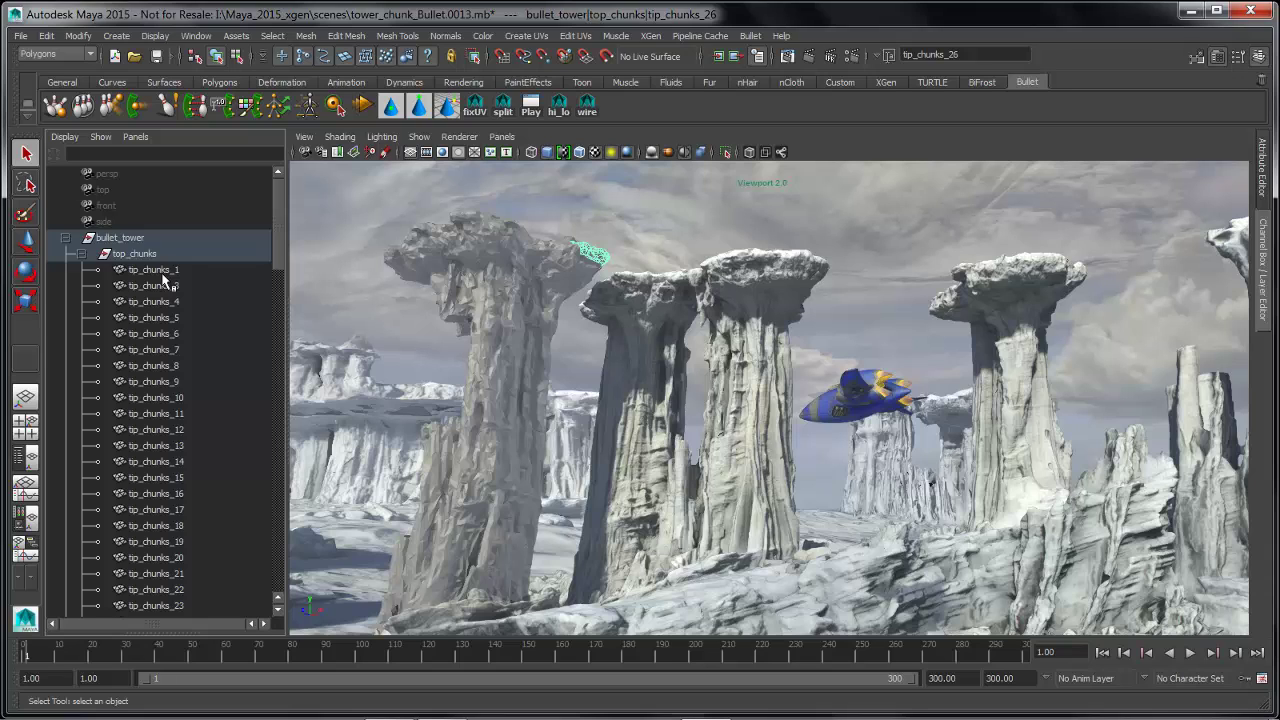
left_click_drag(281, 261, 263, 232)
- Create a Bullet rigid set from the top_chunks and lower_chunks groups, then clear the selection
left_click(98, 256)
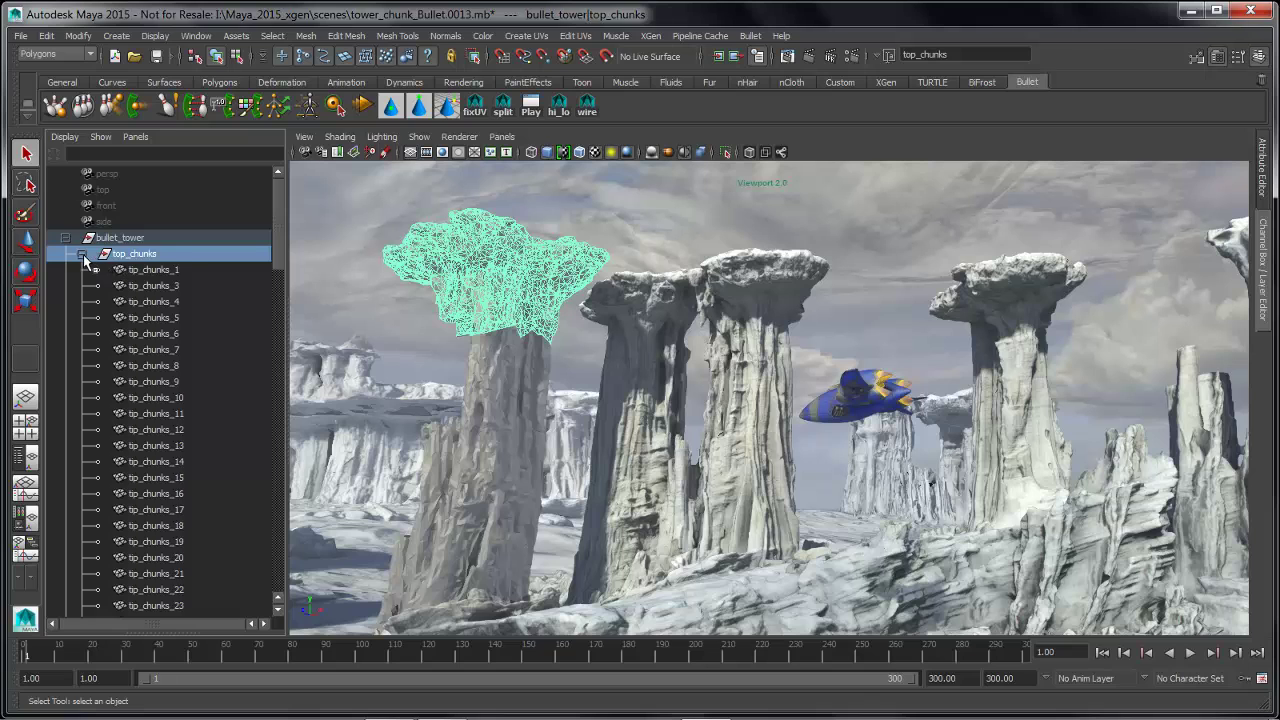
left_click(81, 253)
left_click(138, 269, "ctrl")
left_click_drag(588, 331, 598, 338, "alt")
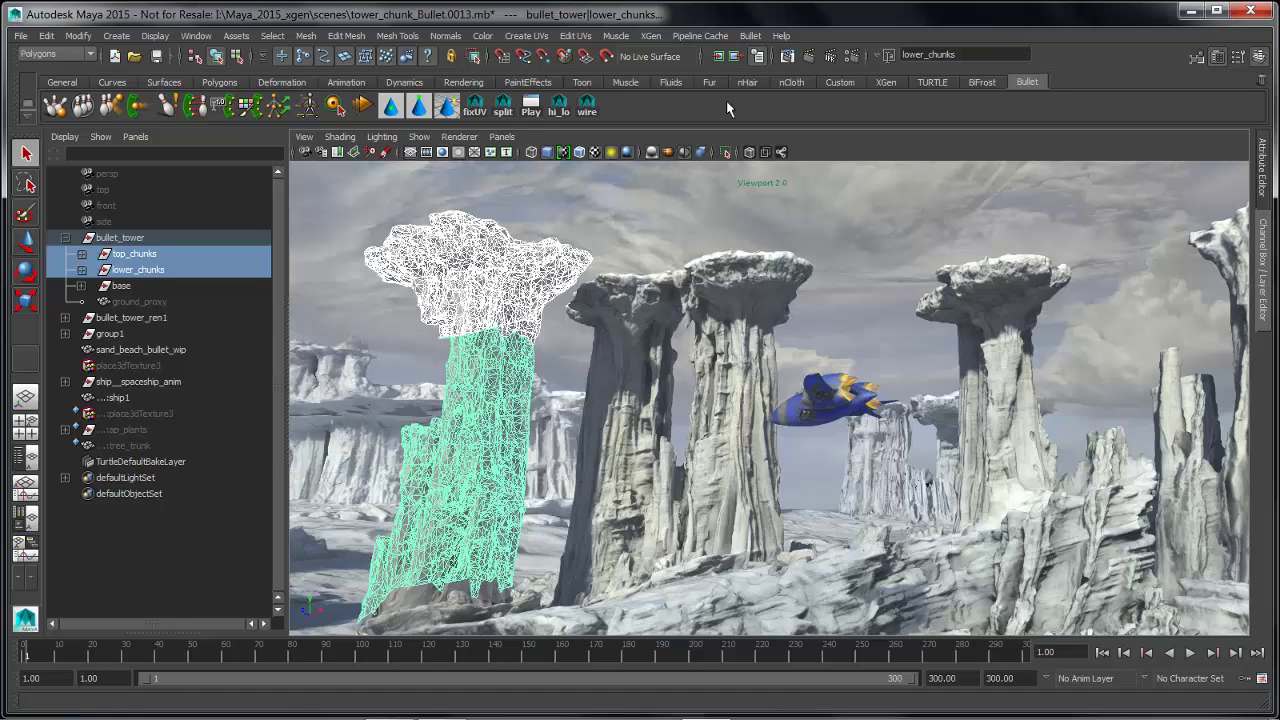
left_click(751, 37)
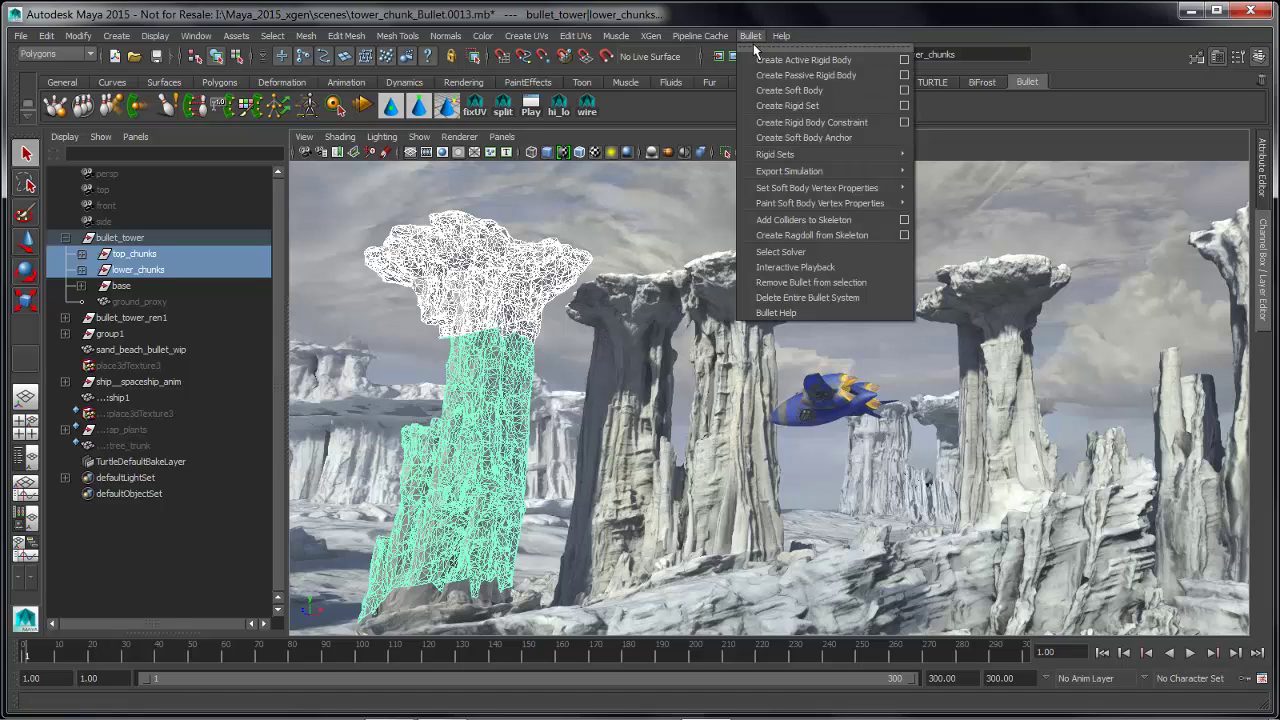
left_click(798, 106)
left_click(643, 213)
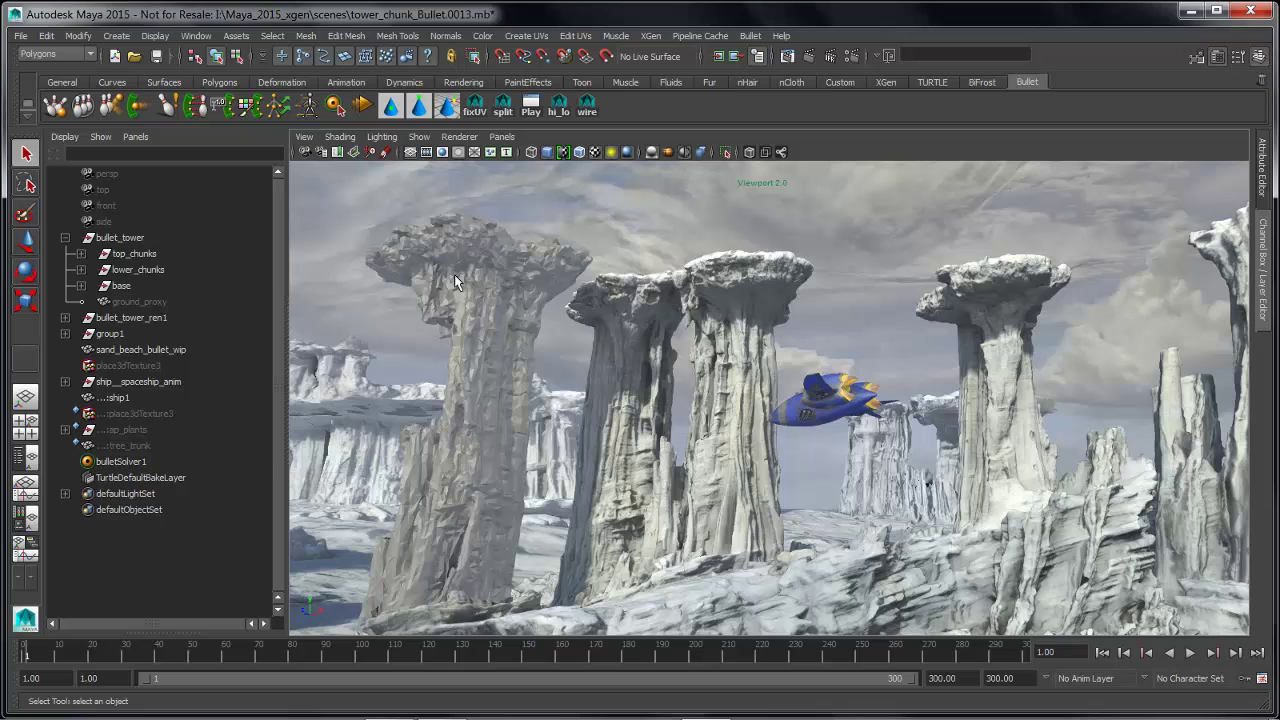
- Hide the original top_chunks and lower_chunks groups
middle_click_drag(517, 401, 591, 409, "alt")
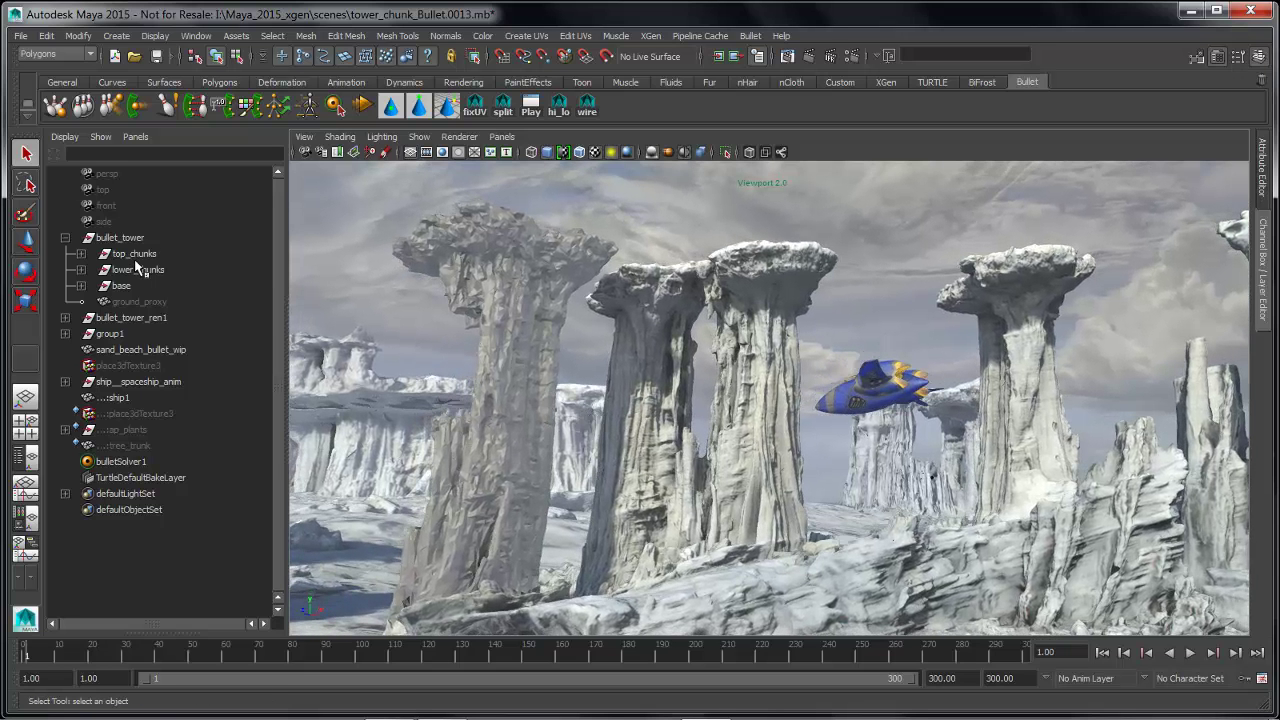
left_click_drag(135, 260, 159, 272)
key("ctrl+h")
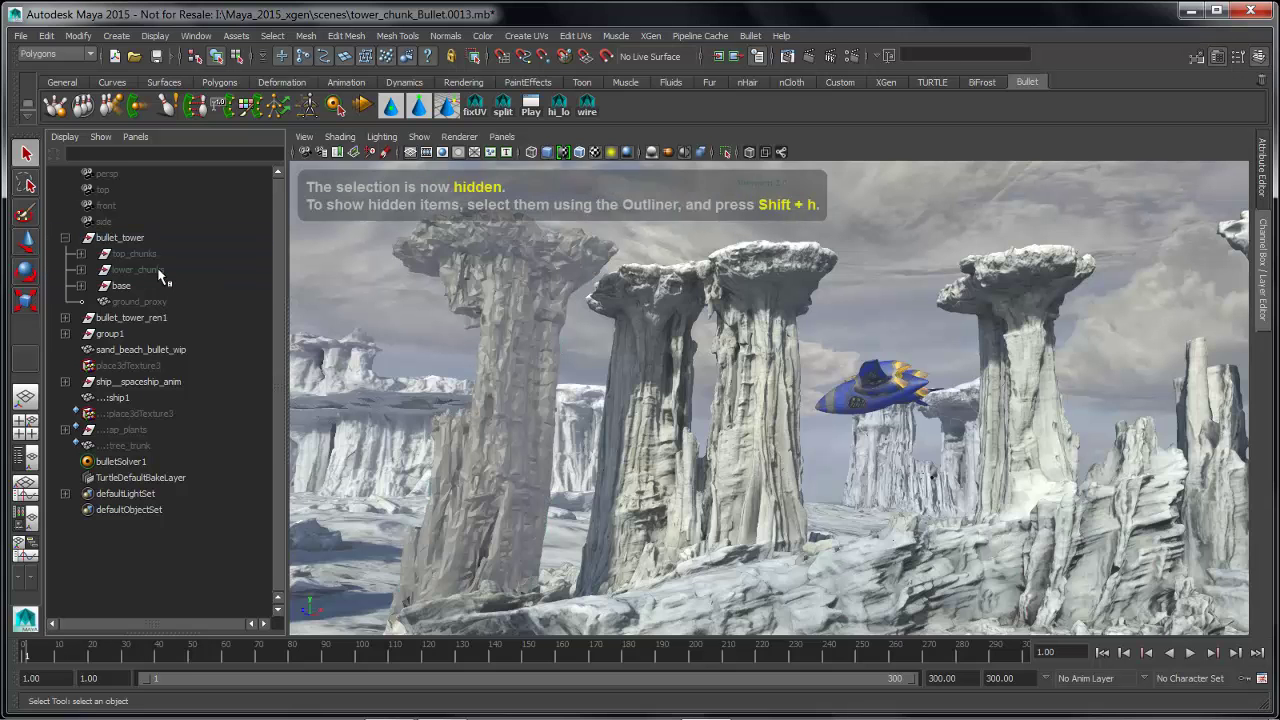
left_click_drag(600, 390, 651, 393, "alt")
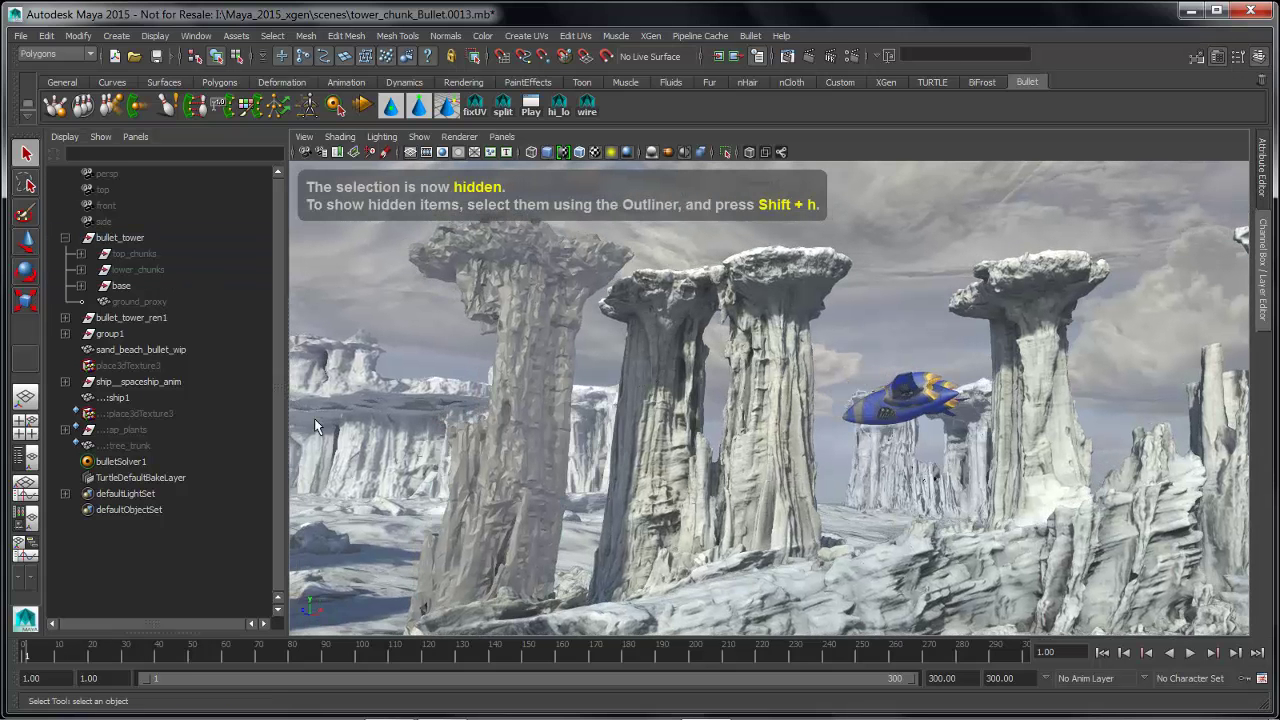
middle_click_drag(491, 483, 506, 456, "alt")
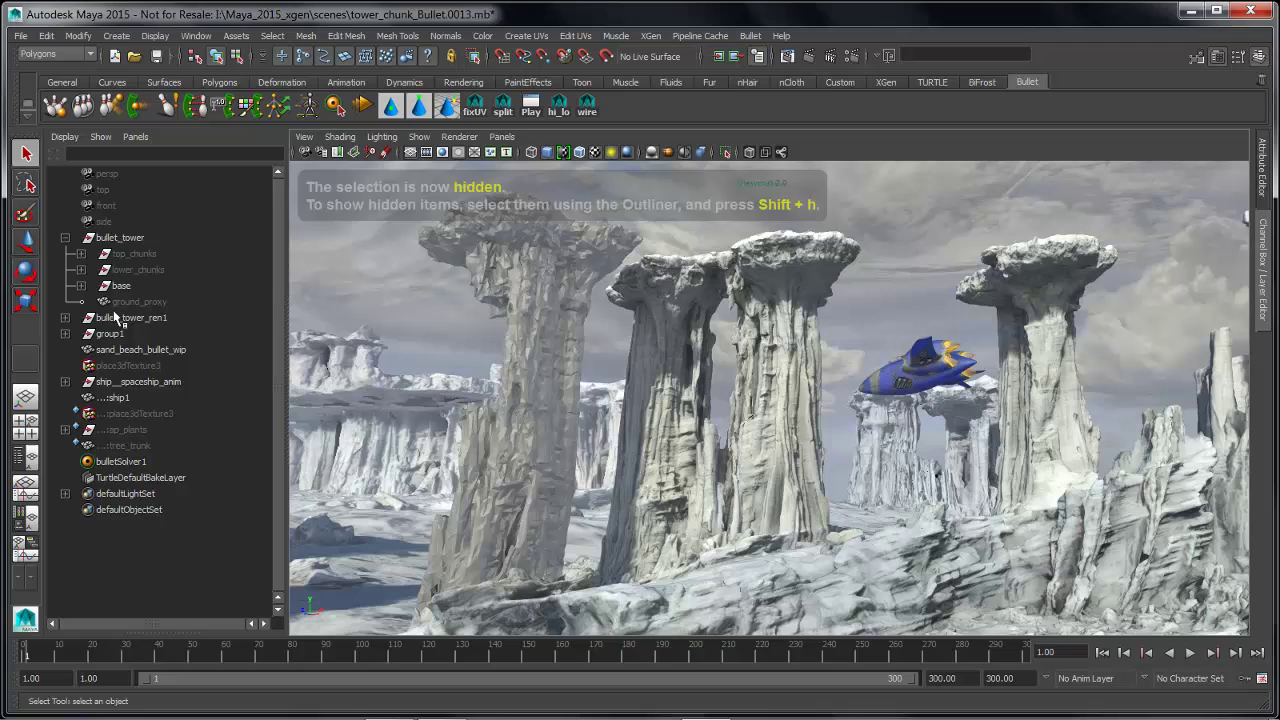
- Create passive rigid bodies for bullet_base_chunks1 through bullet_base_chunks22 with collider shape Hull and body type Static Body
left_click(80, 286)
left_click(155, 303)
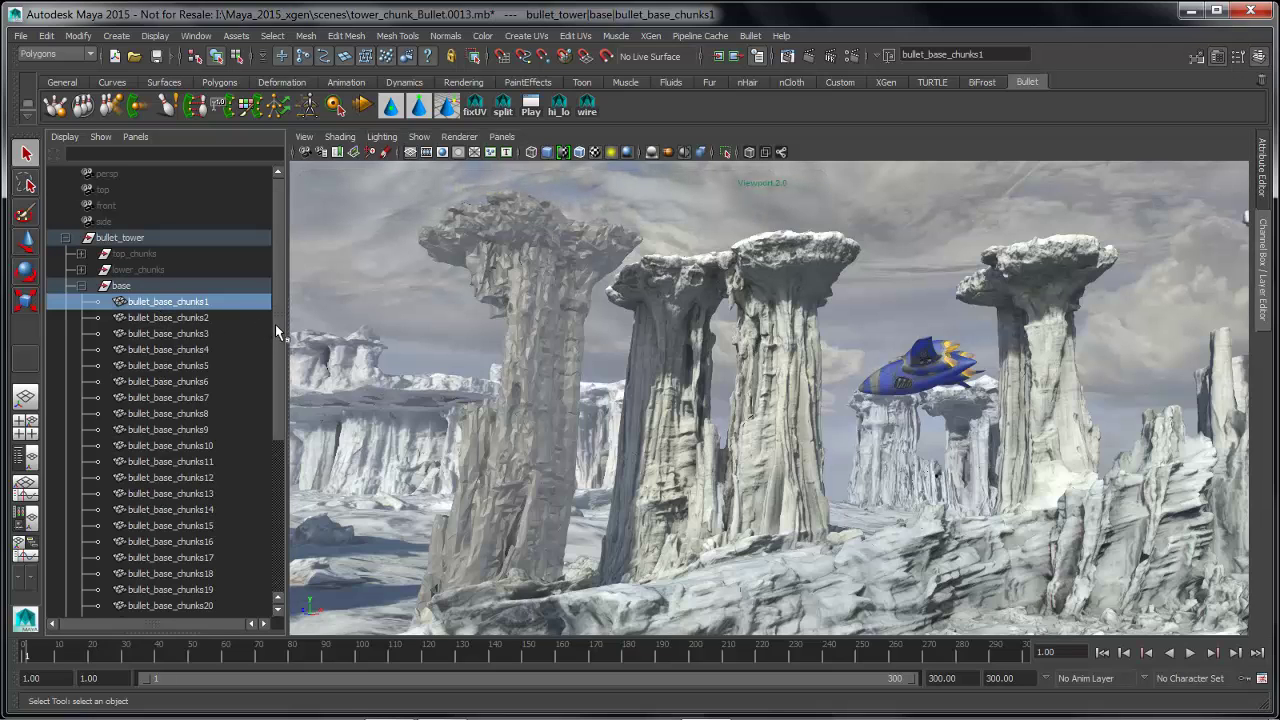
left_click_drag(277, 333, 274, 458)
left_click(216, 432, "shift")
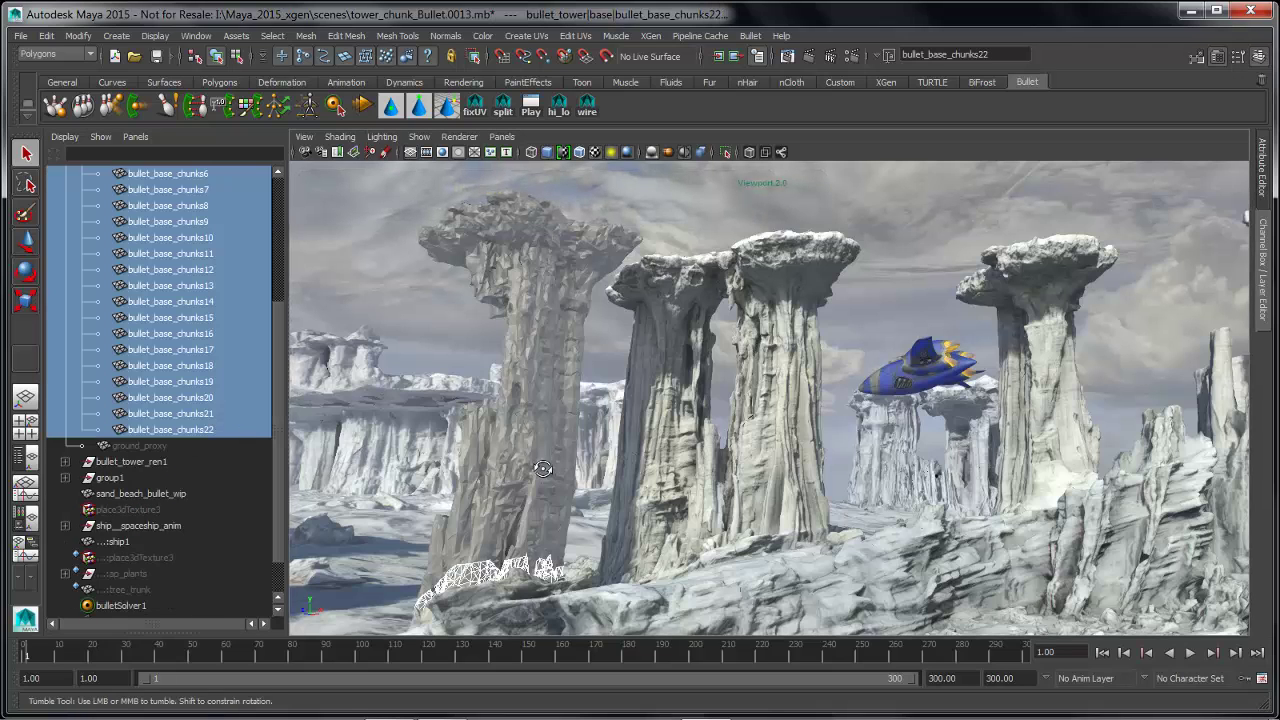
left_click_drag(543, 469, 600, 470, "alt")
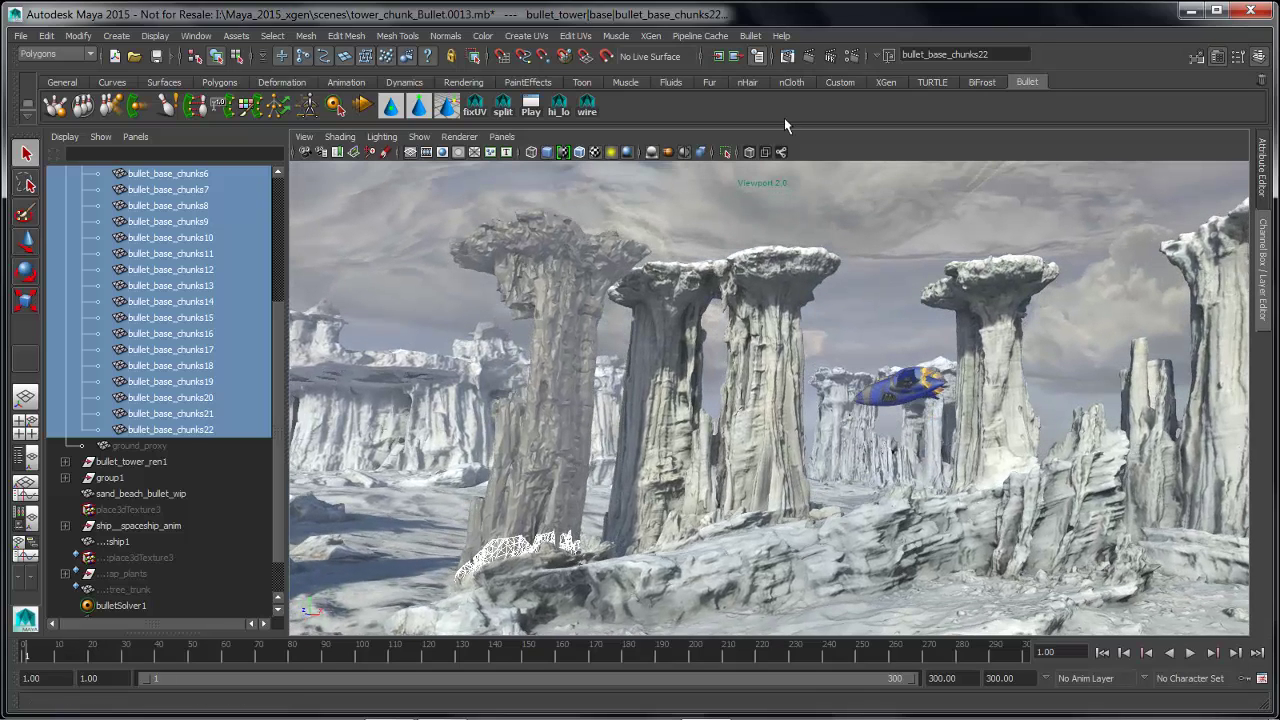
left_click(752, 36)
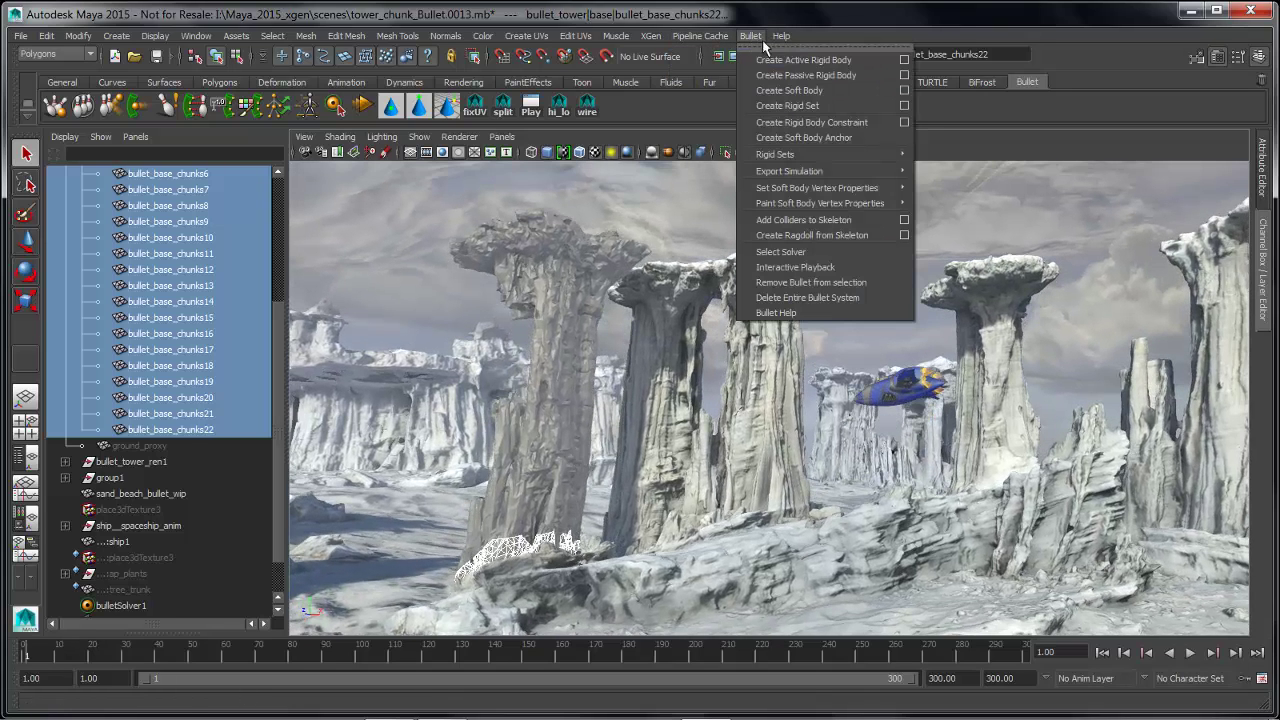
left_click(903, 76)
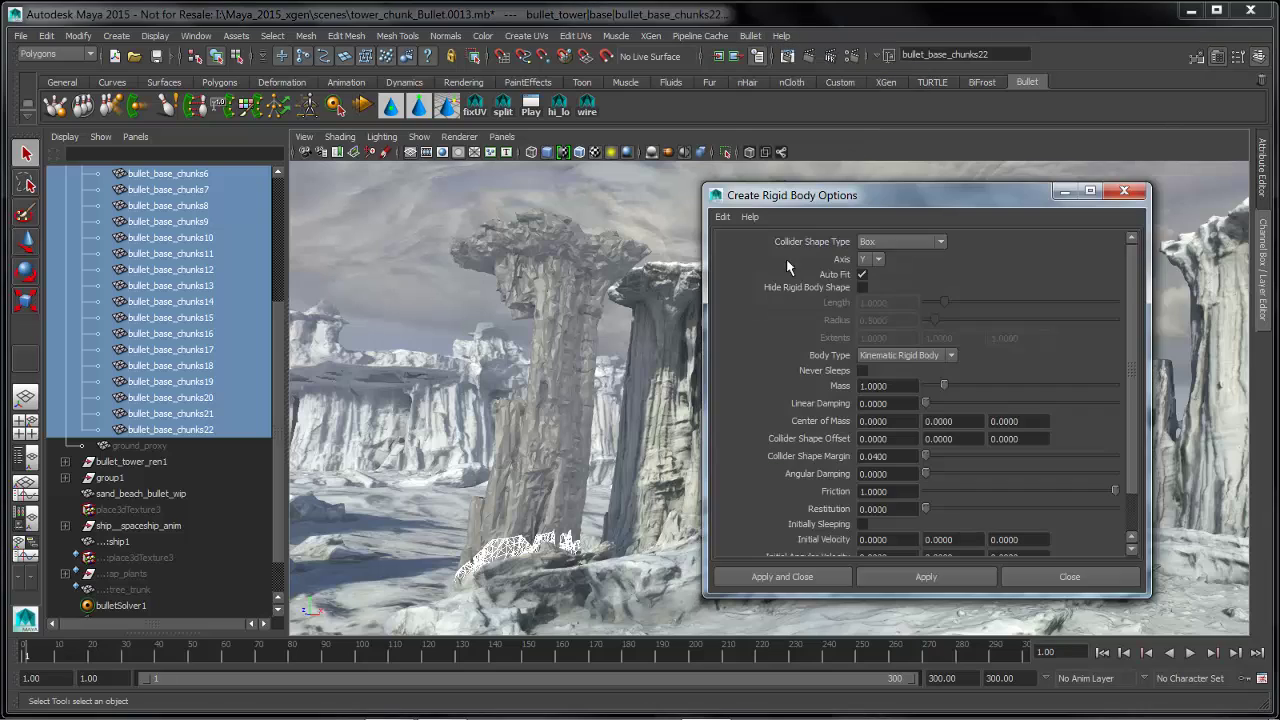
left_click(914, 245)
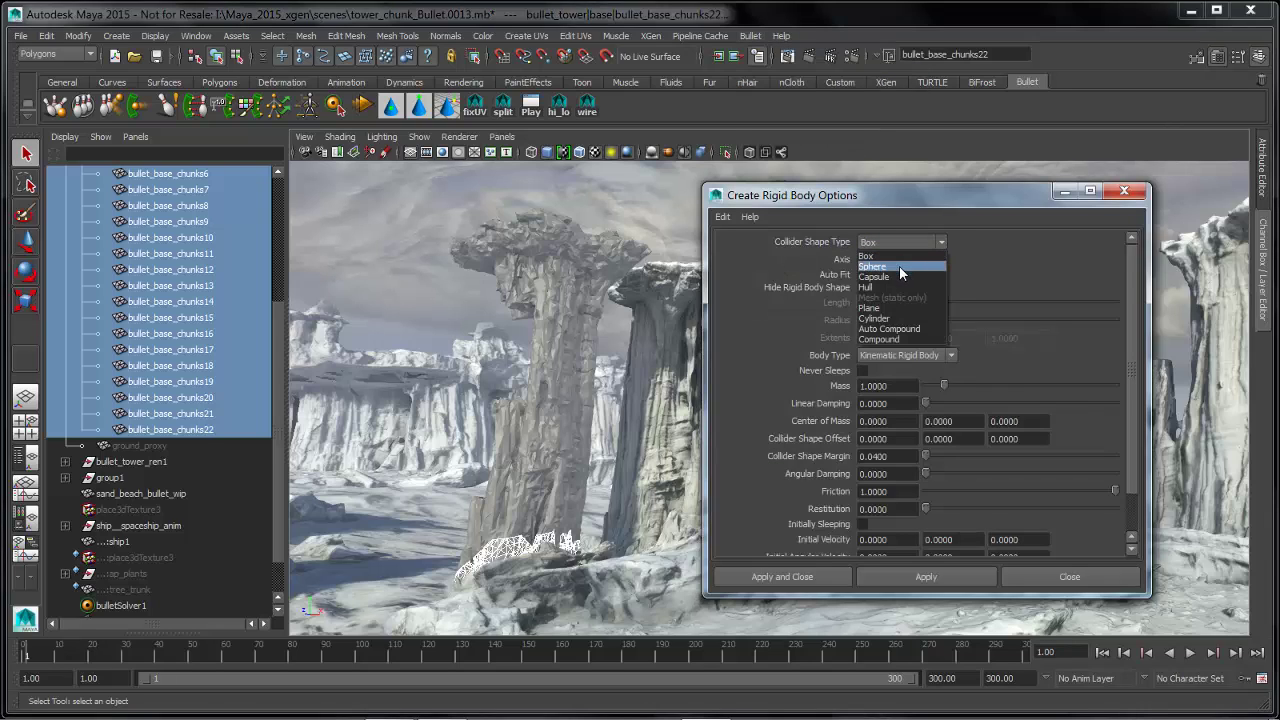
left_click(890, 287)
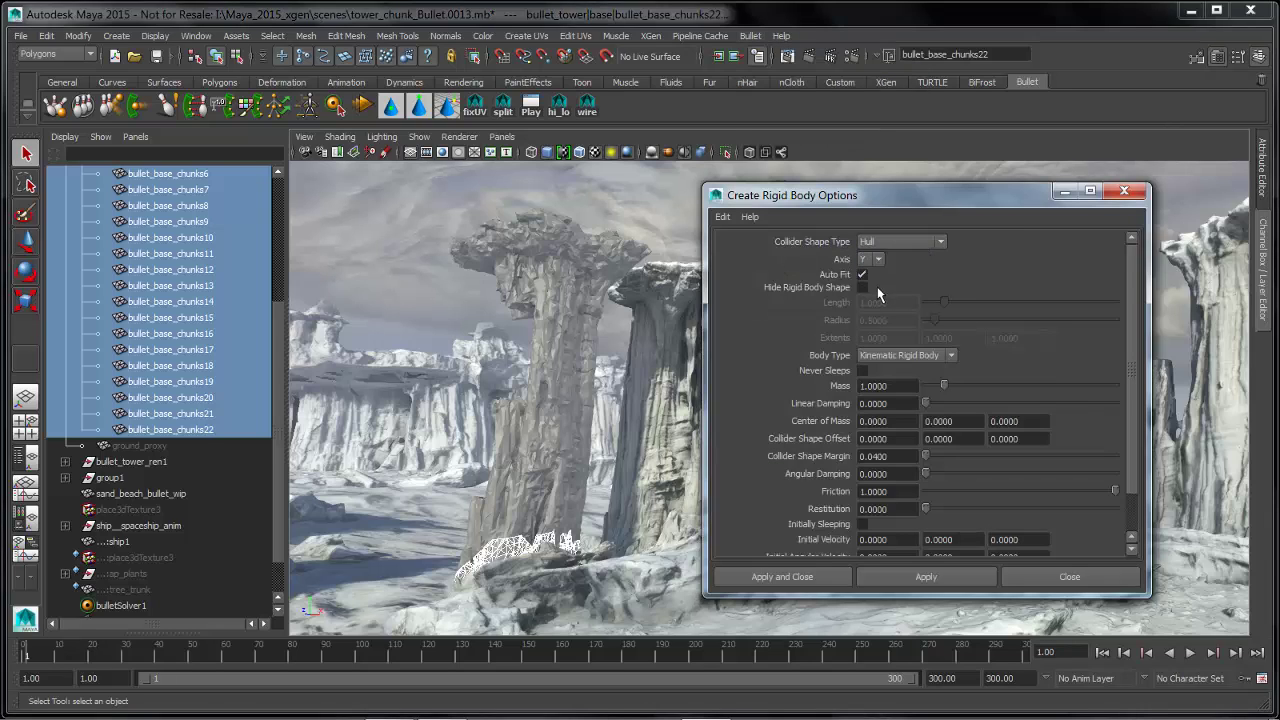
left_click(905, 355)
left_click(913, 378)
left_click(922, 579)
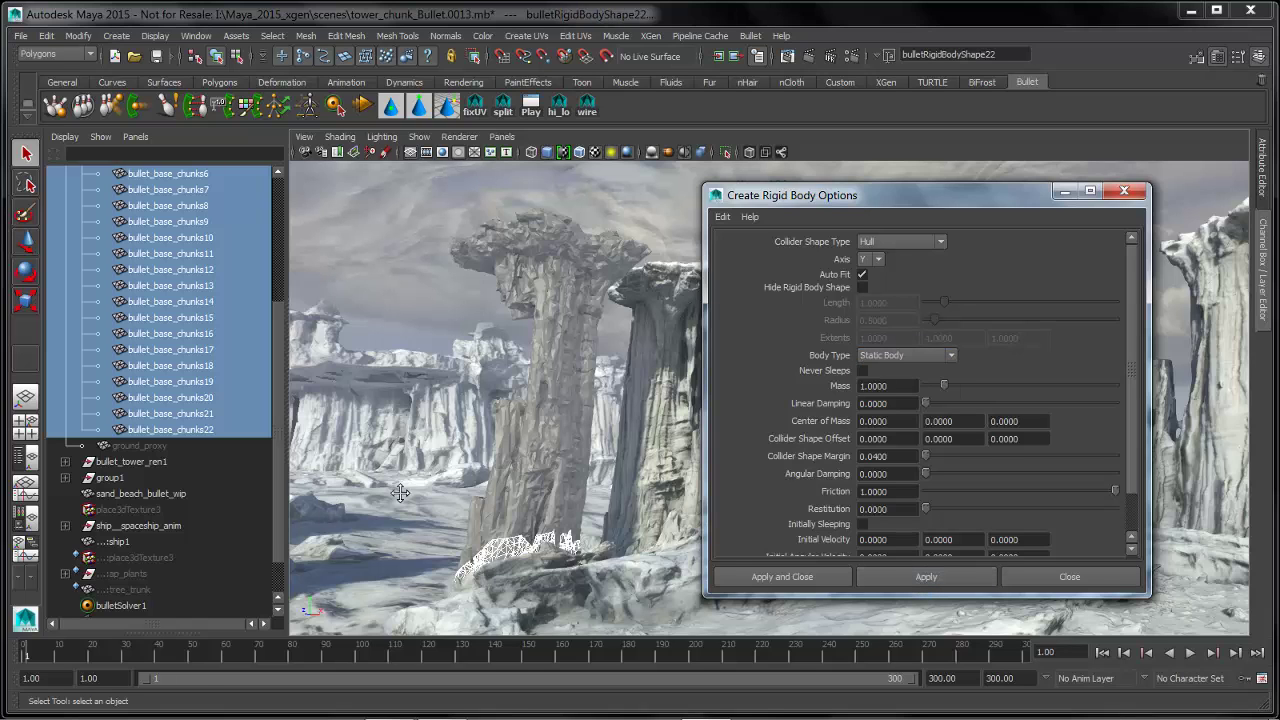
- Create a static rigid body for ground_proxy with collider shape Mesh (static only), then close the rigid body options
middle_click_drag(400, 493, 340, 482, "alt")
left_click(162, 447)
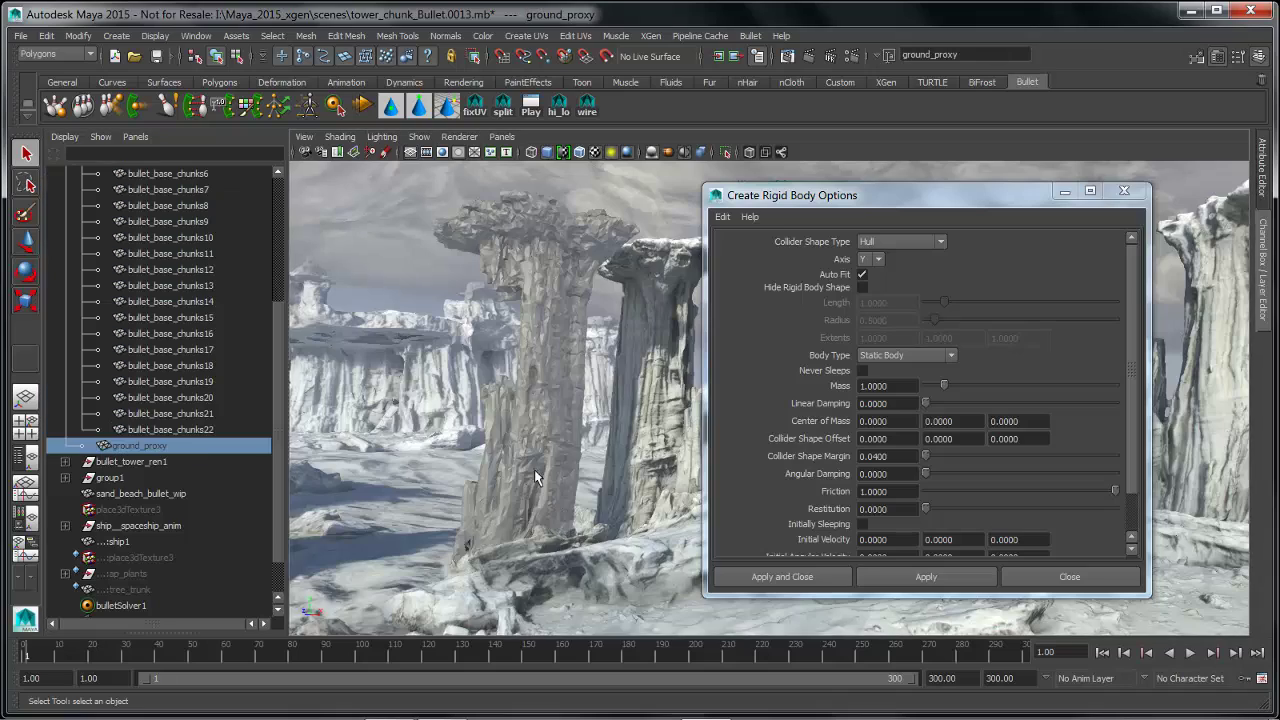
right_click_drag(540, 478, 434, 474, "alt")
left_click_drag(434, 474, 425, 480, "alt")
middle_click_drag(537, 462, 497, 462, "alt")
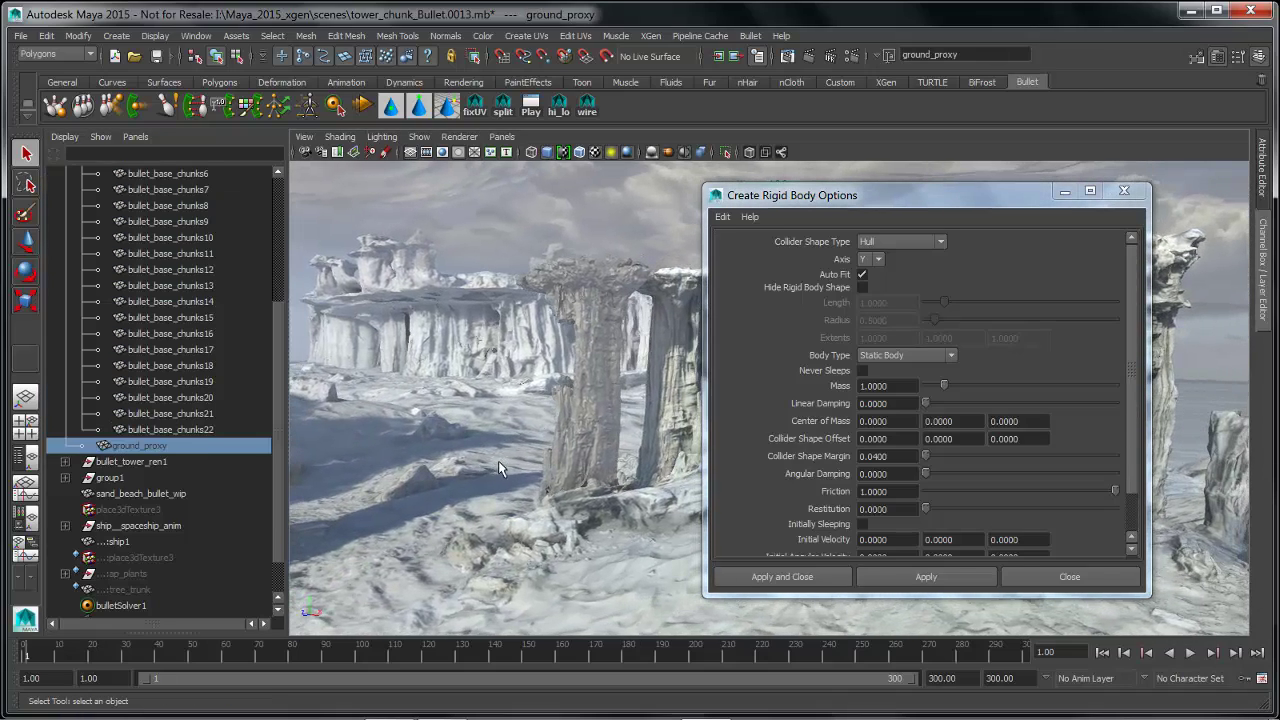
left_click_drag(814, 193, 955, 193)
left_click_drag(456, 398, 395, 394, "alt")
left_click_drag(637, 538, 572, 498, "alt")
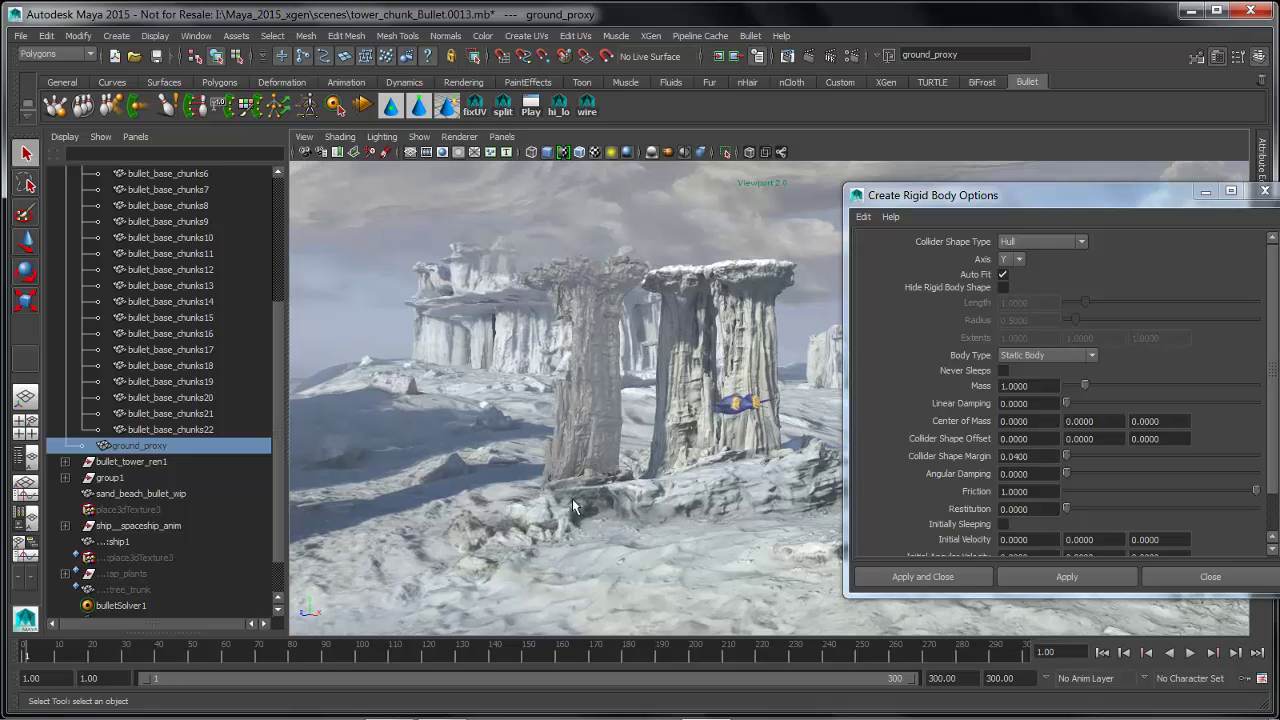
left_click_drag(736, 508, 519, 486, "alt")
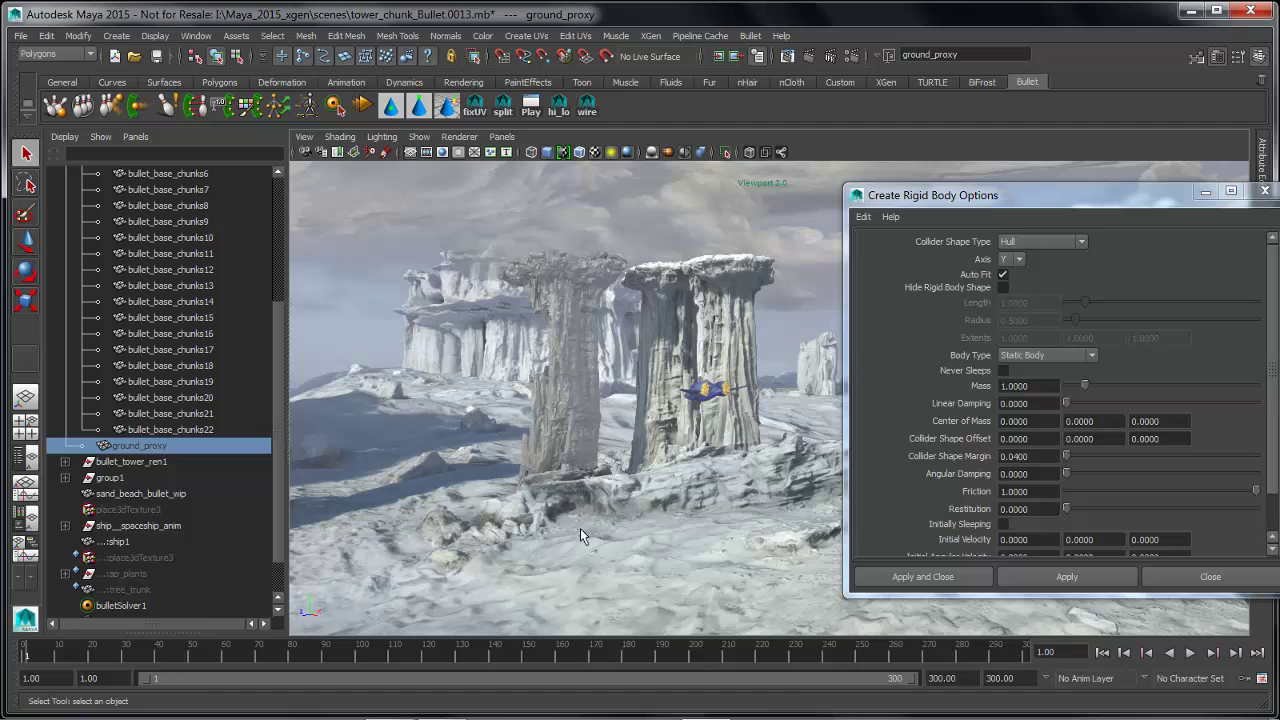
left_click_drag(580, 535, 630, 538, "alt")
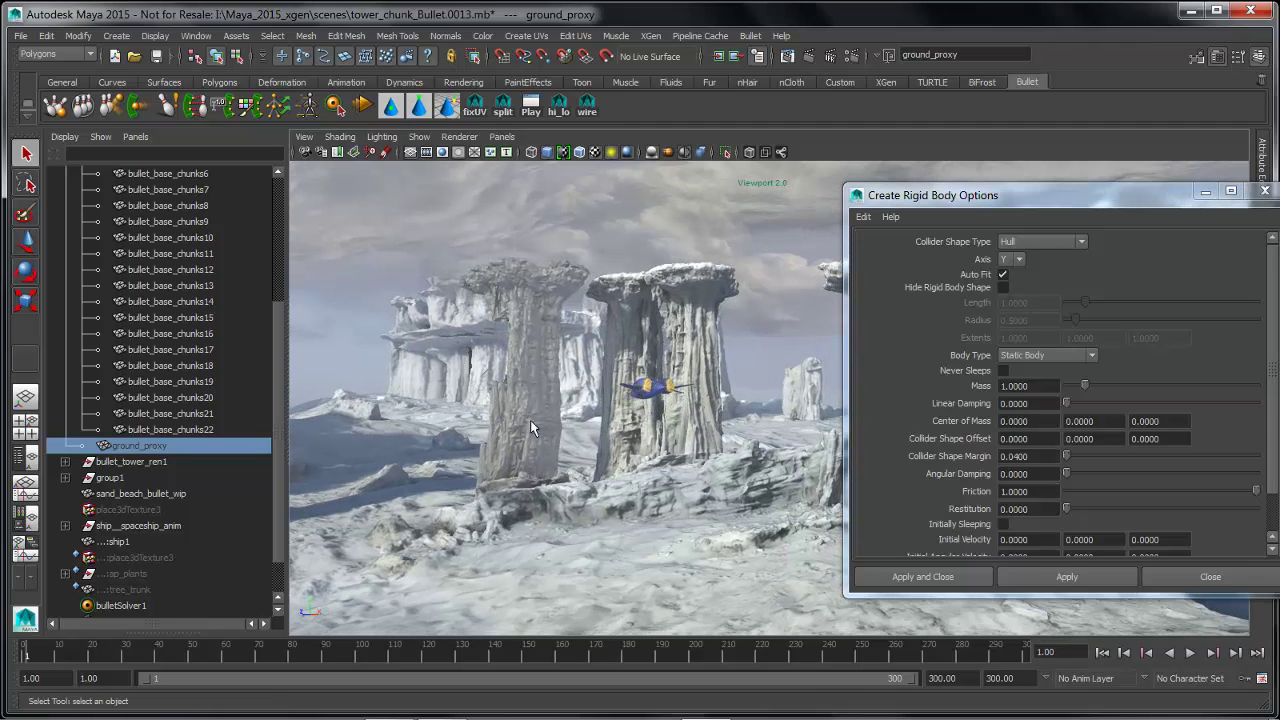
left_click_drag(530, 428, 578, 445, "alt")
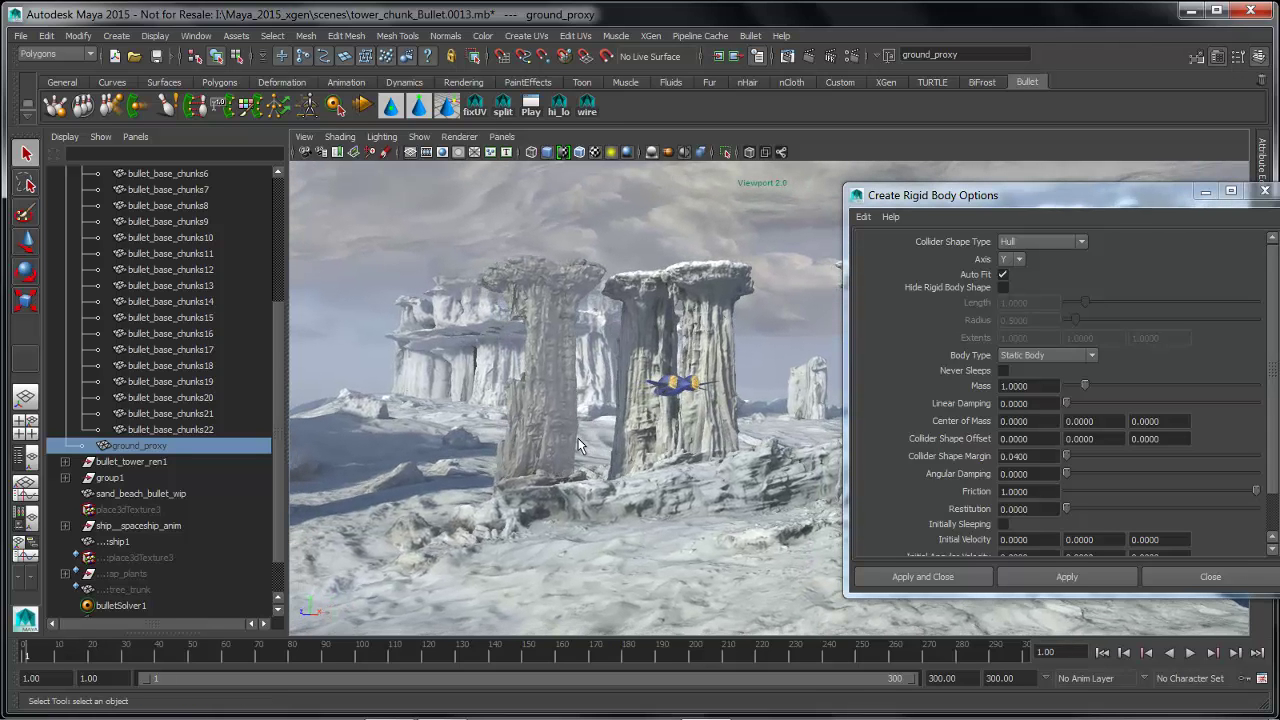
left_click(1040, 242)
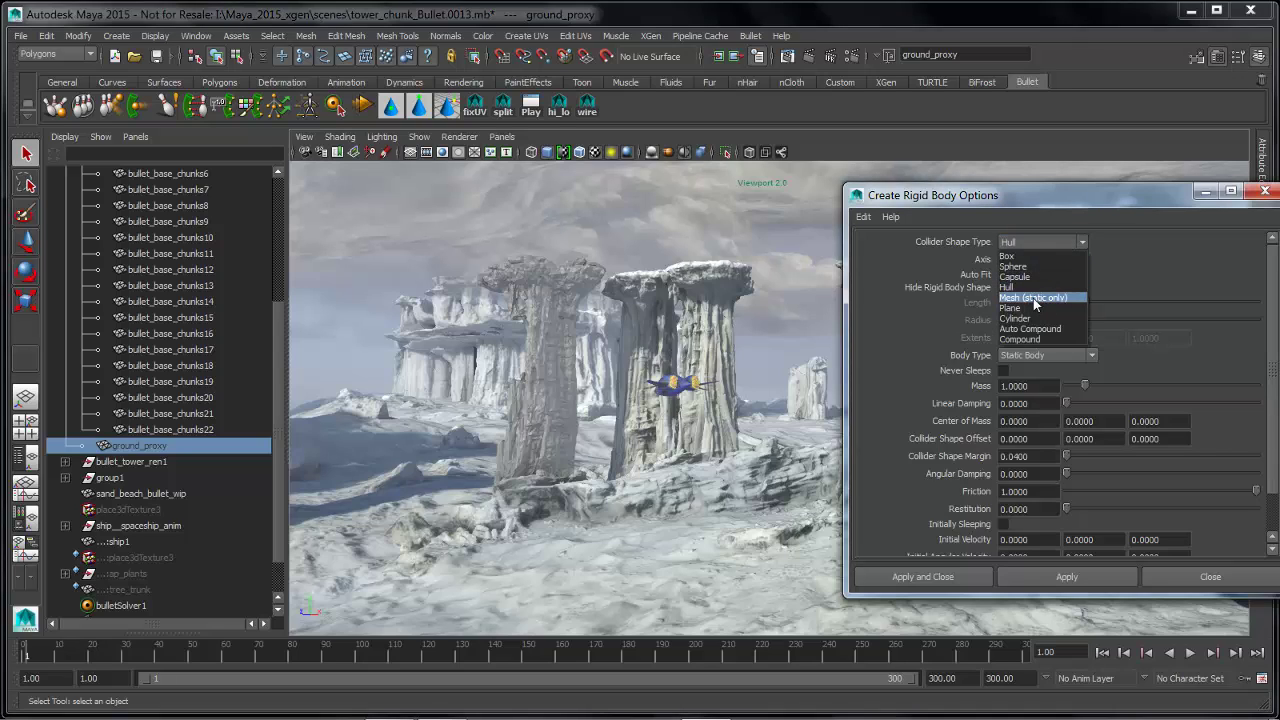
left_click(1035, 298)
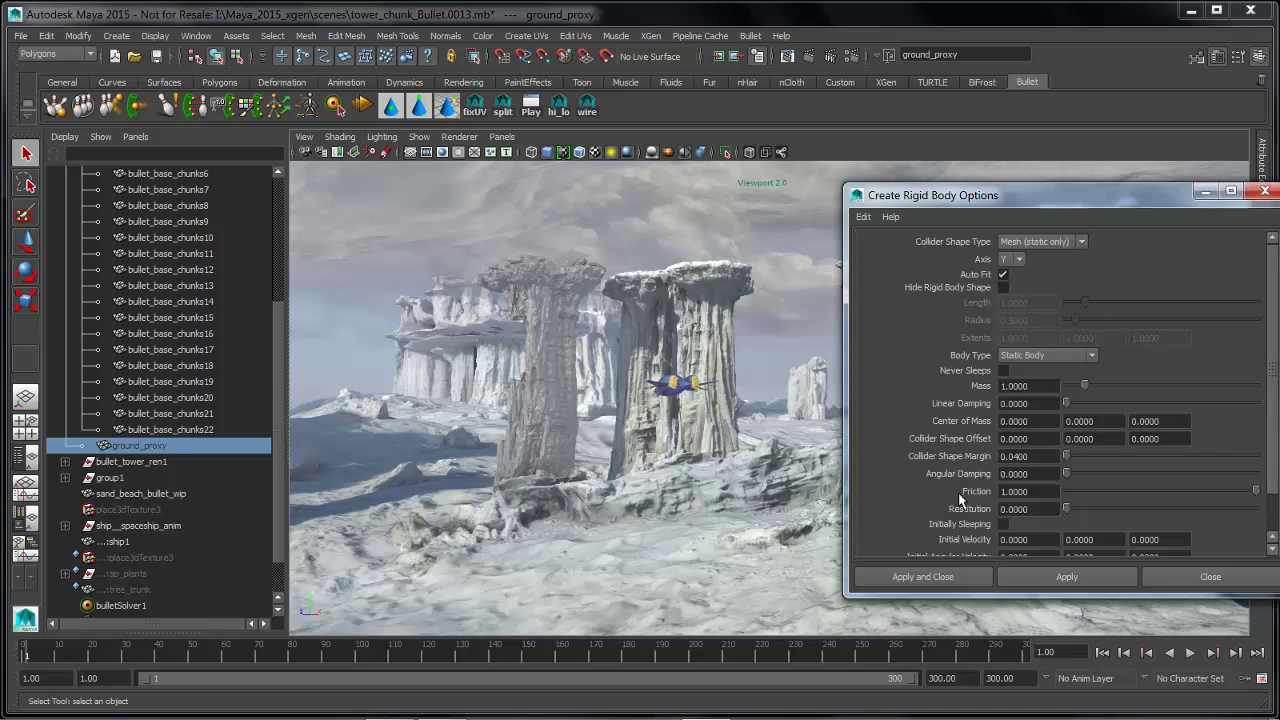
left_click(1062, 578)
left_click_drag(1017, 202, 853, 196)
left_click(1106, 189)
- Maximize the perspective view, clear the selection, play the simulation and return to the start frame
left_click_drag(681, 389, 733, 391, "alt")
key("space")
right_click_drag(733, 391, 800, 380, "alt")
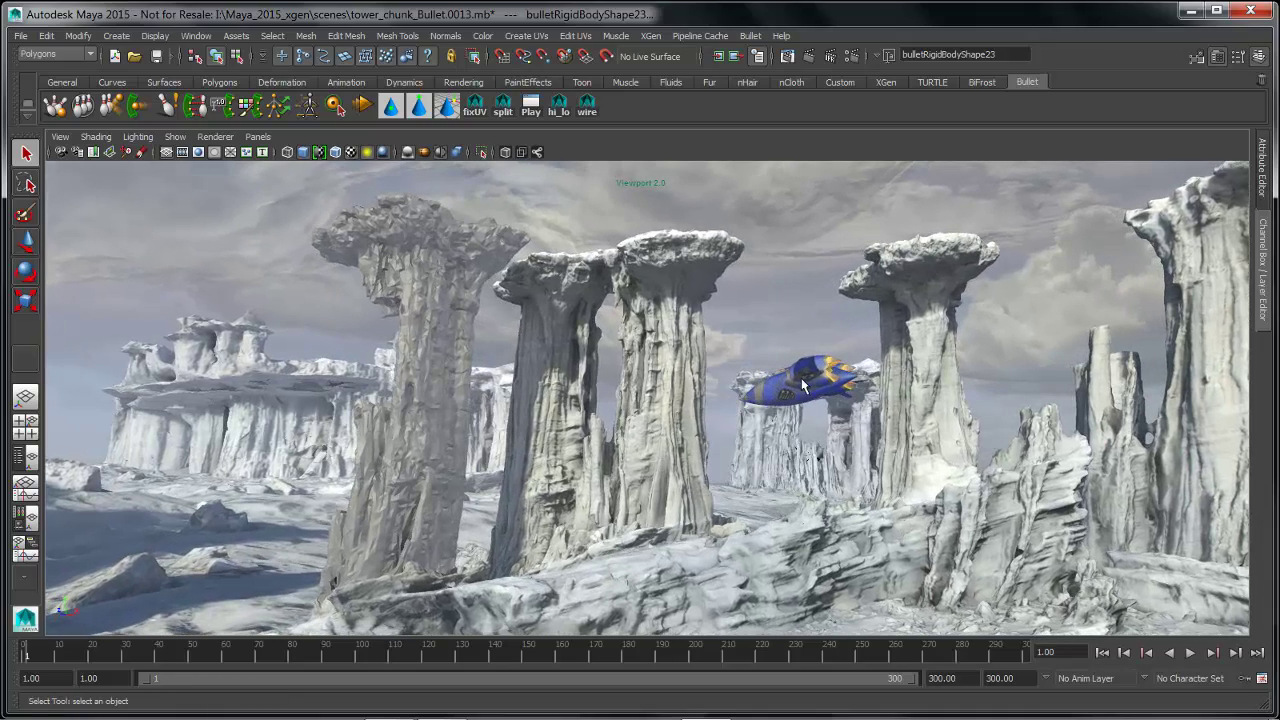
left_click(838, 343)
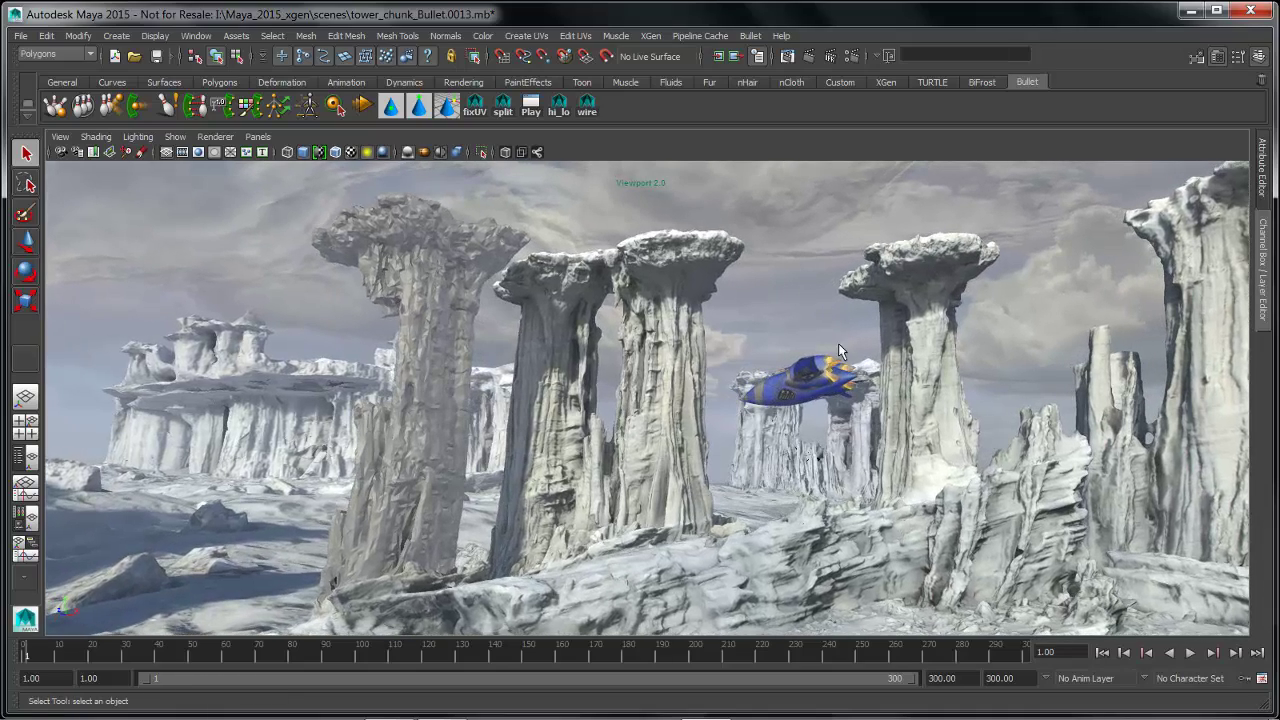
left_click(1196, 657)
left_click(1191, 652)
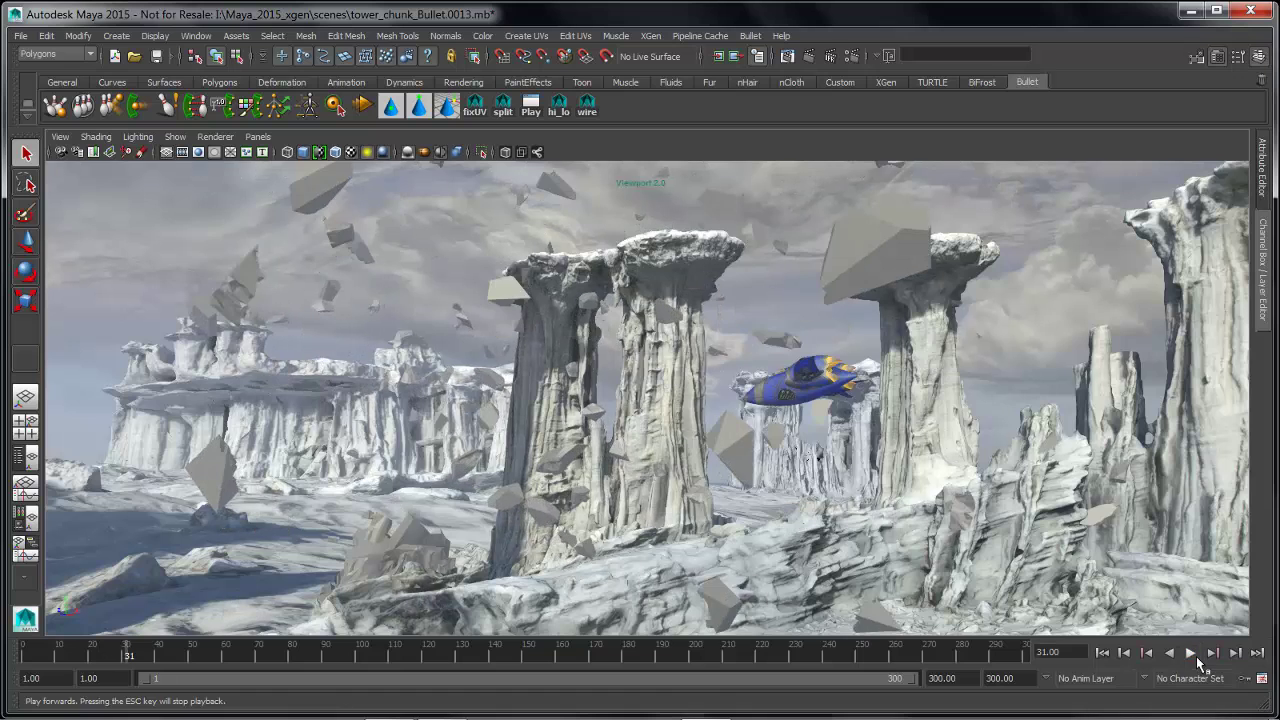
left_click(1103, 653)
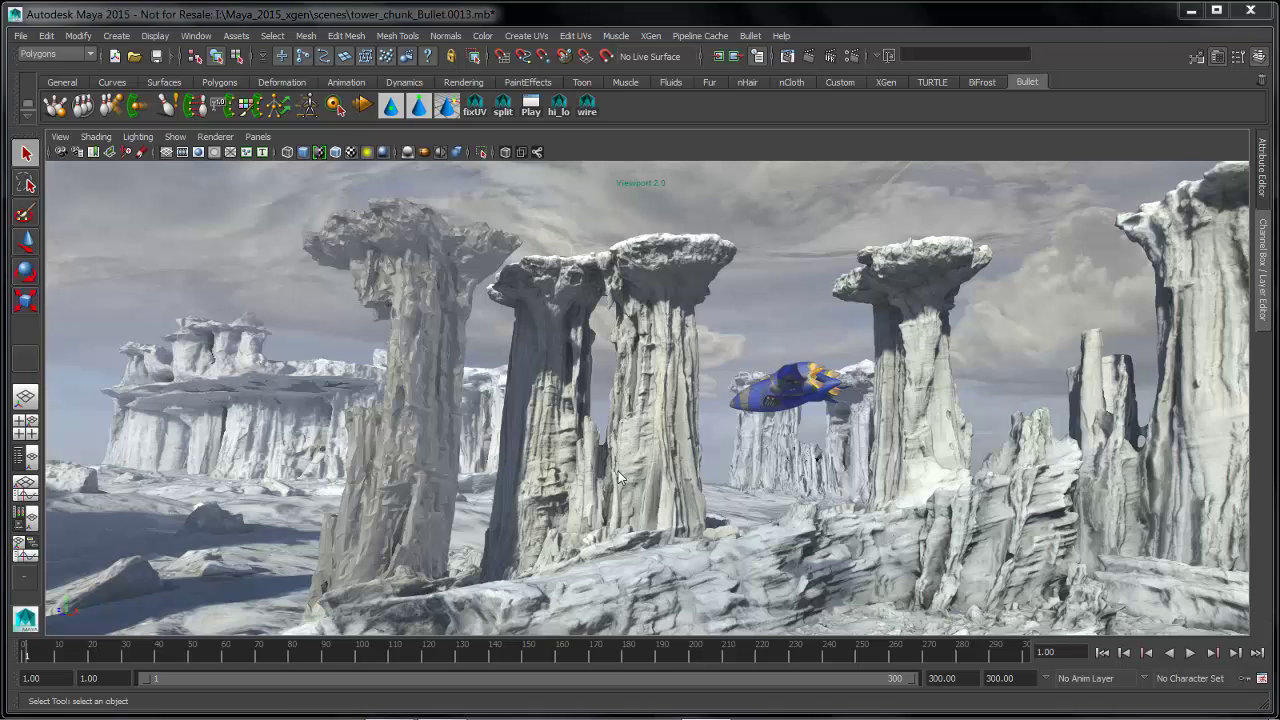
- Bring back the Outliner, display shape nodes in it and expand bulletSolver1
key("space")
scroll(278, 530, "down", 1)
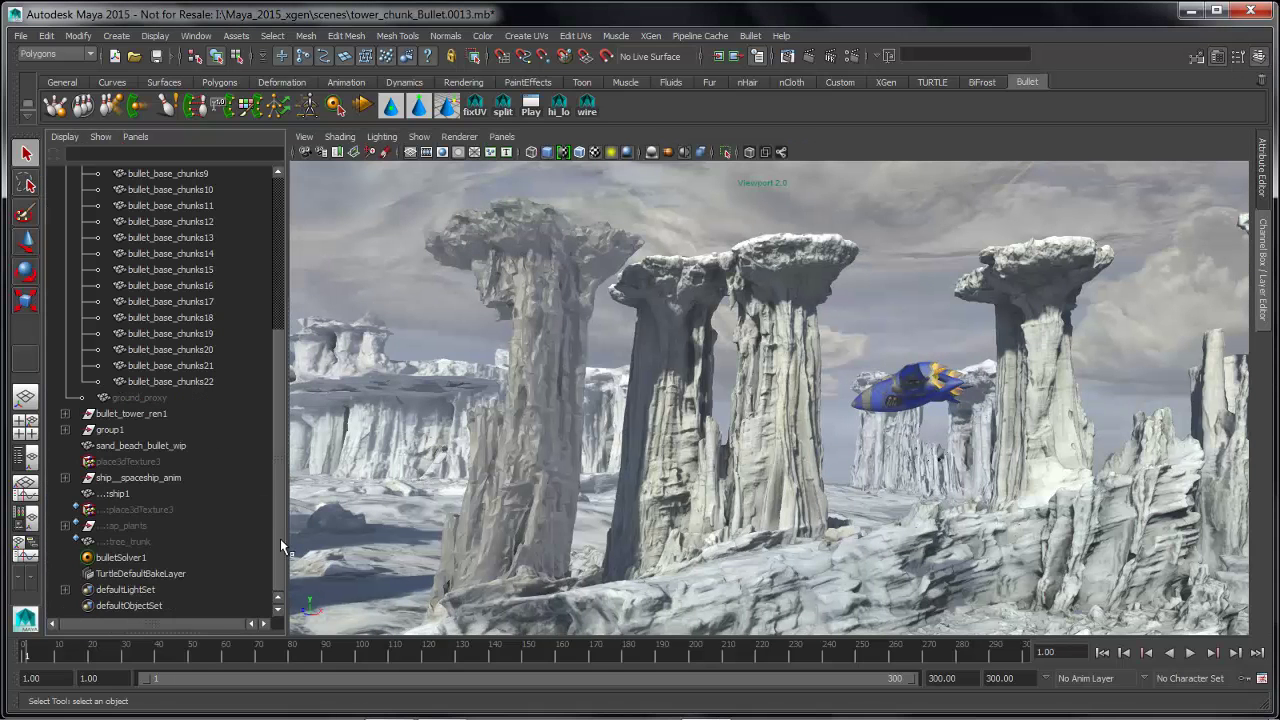
right_click(133, 562)
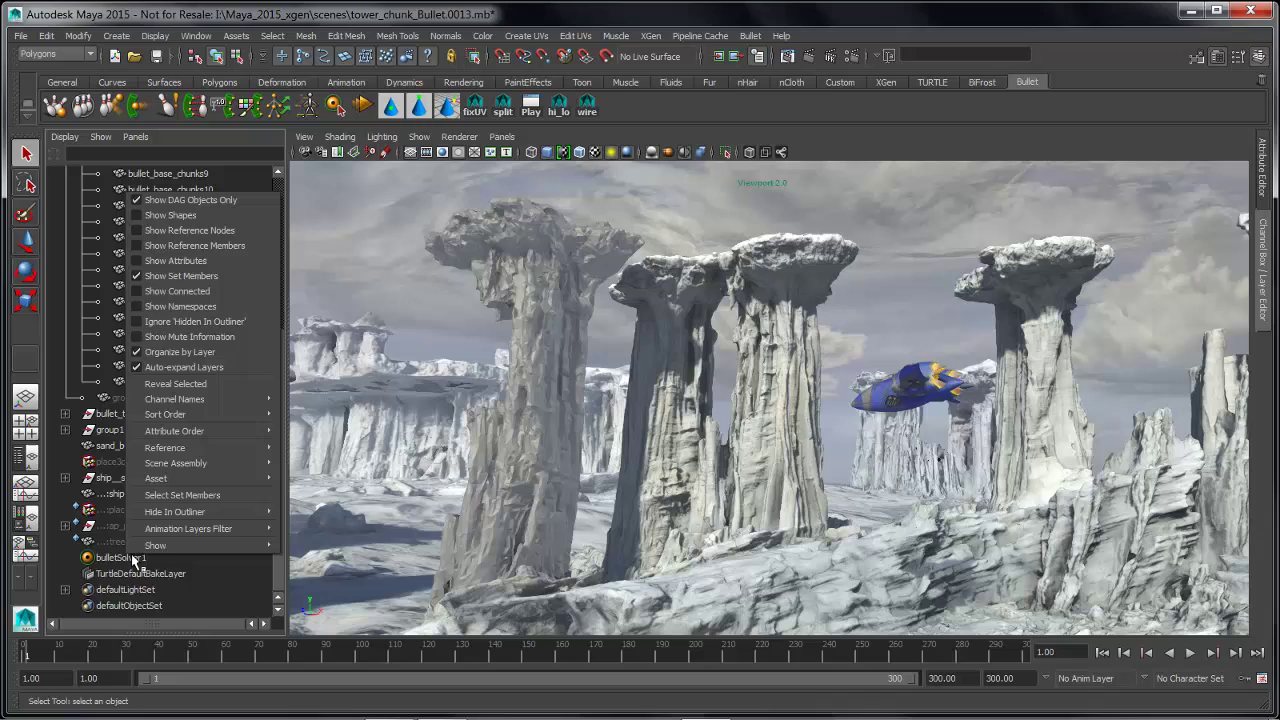
left_click(182, 240)
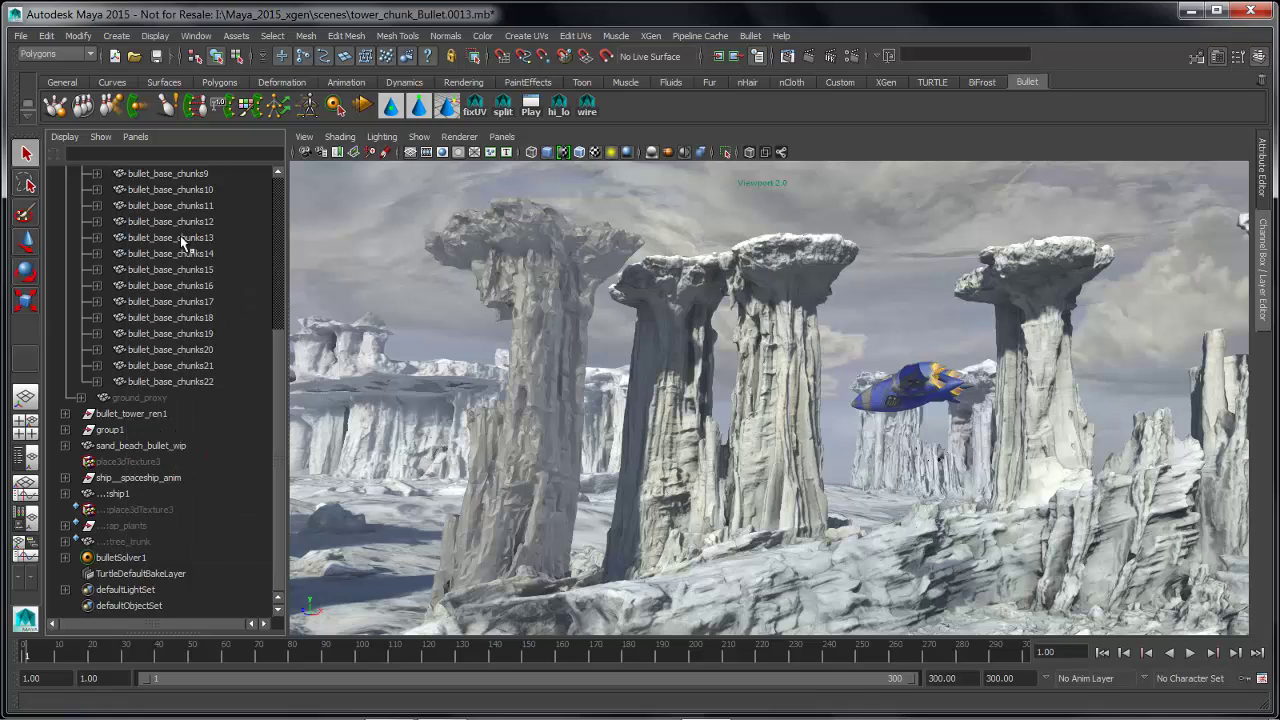
left_click(65, 557)
- Set the Collision Shape Type of bulletRigidSetInitialState to hull and go to the start of the playback range
left_click(153, 591)
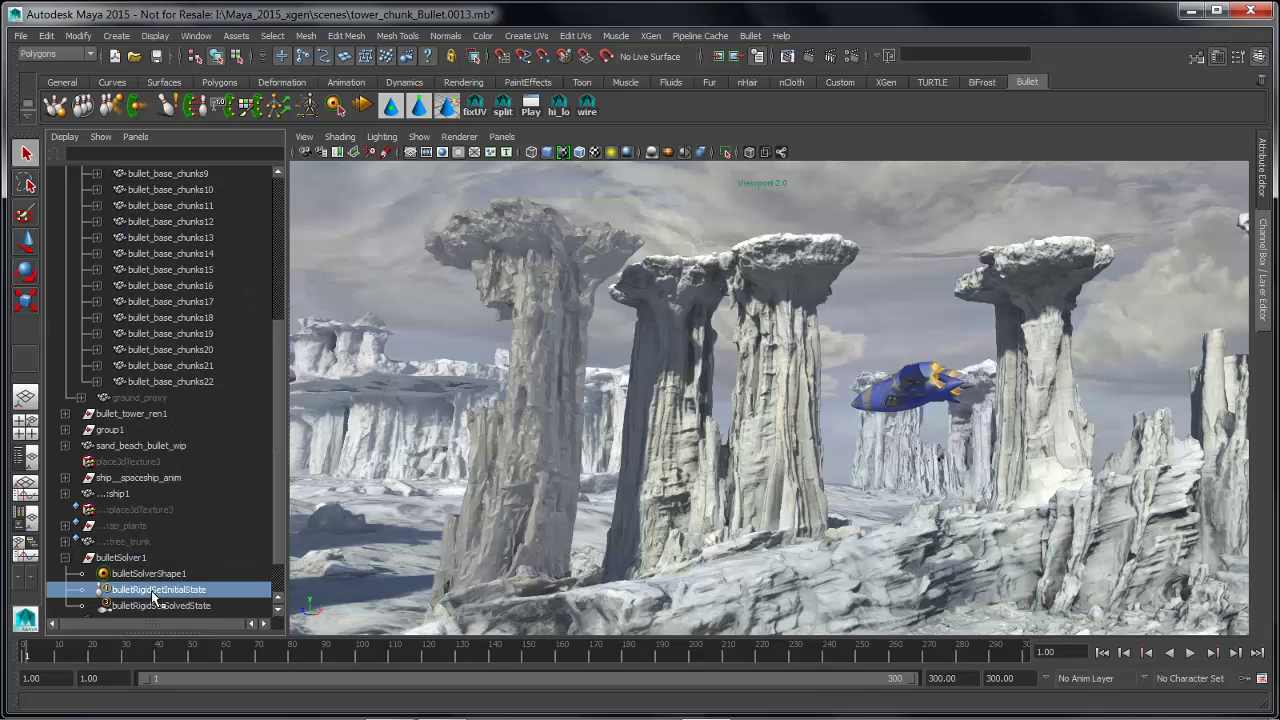
left_click(1265, 195)
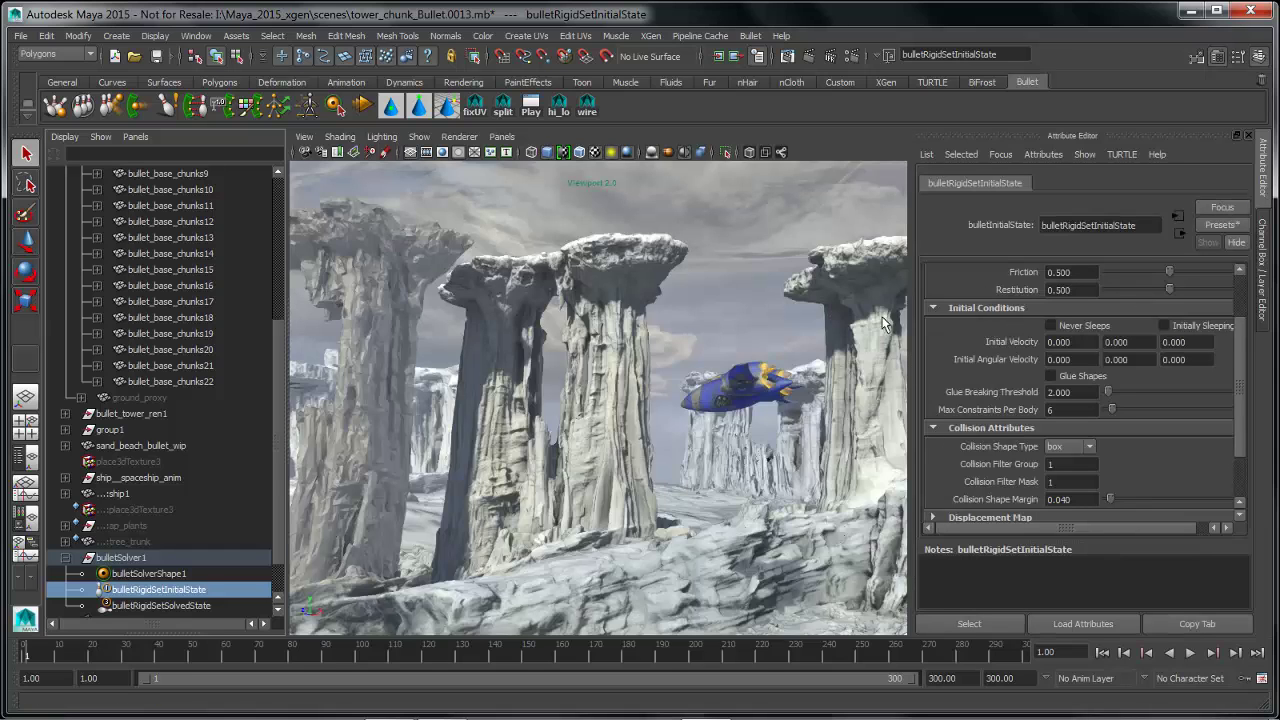
middle_click_drag(485, 383, 548, 391, "alt")
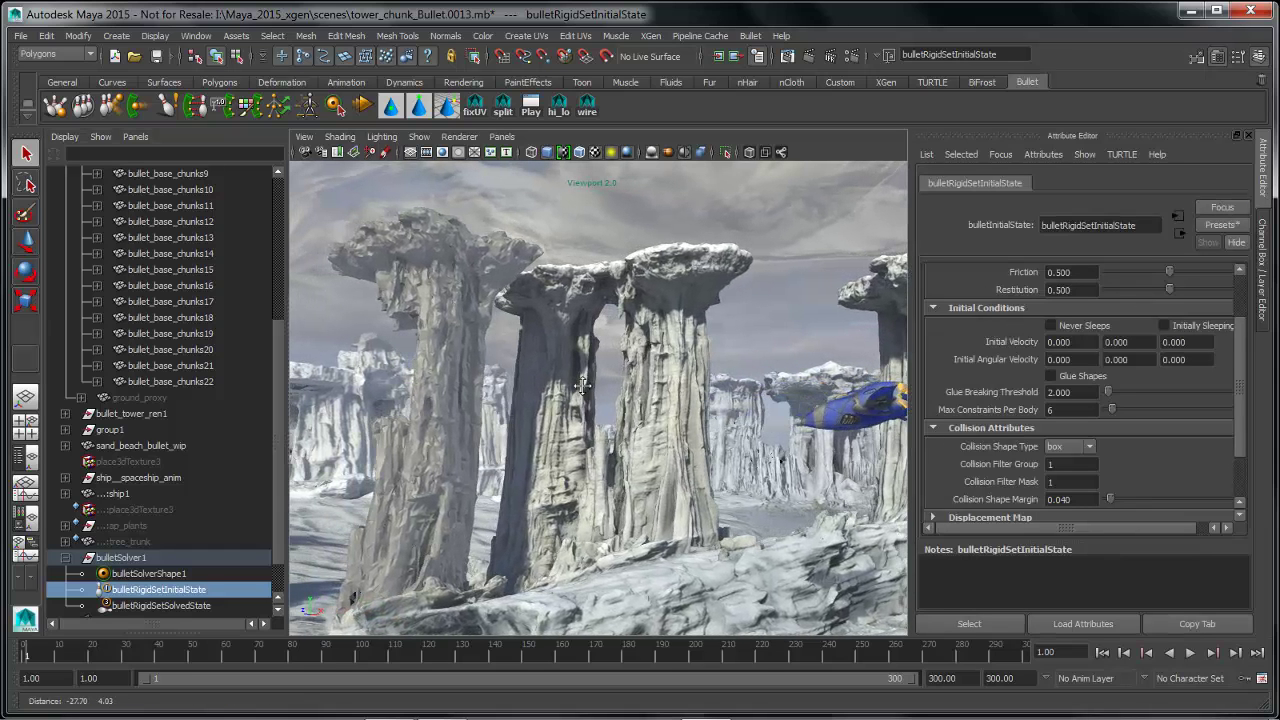
left_click(1079, 454)
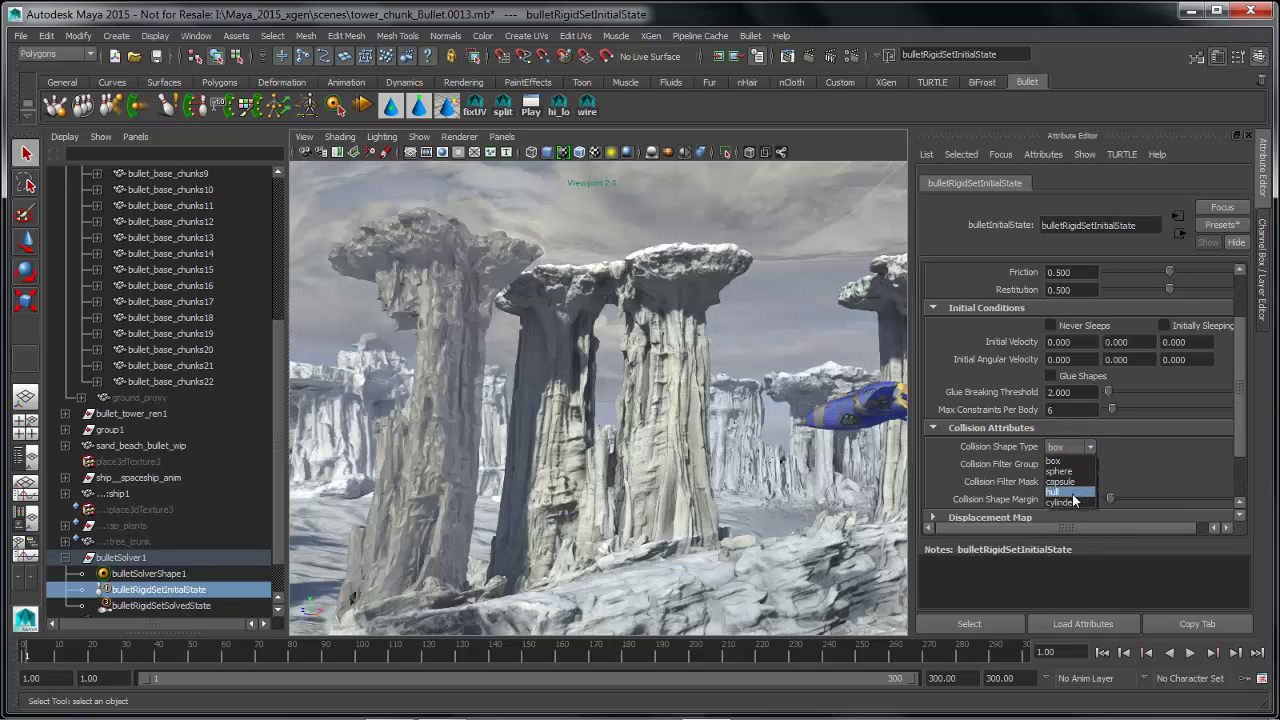
left_click(1072, 493)
left_click_drag(728, 428, 783, 435, "alt")
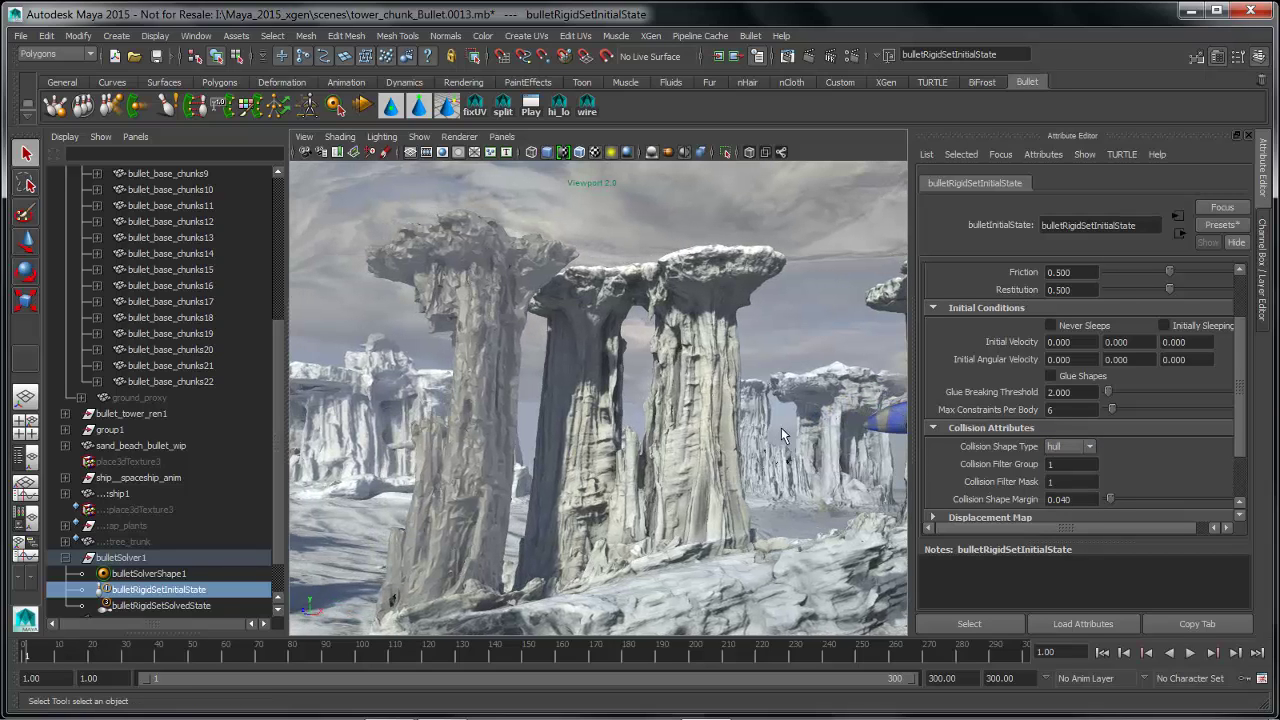
right_click_drag(782, 428, 774, 433, "alt")
left_click(1103, 653)
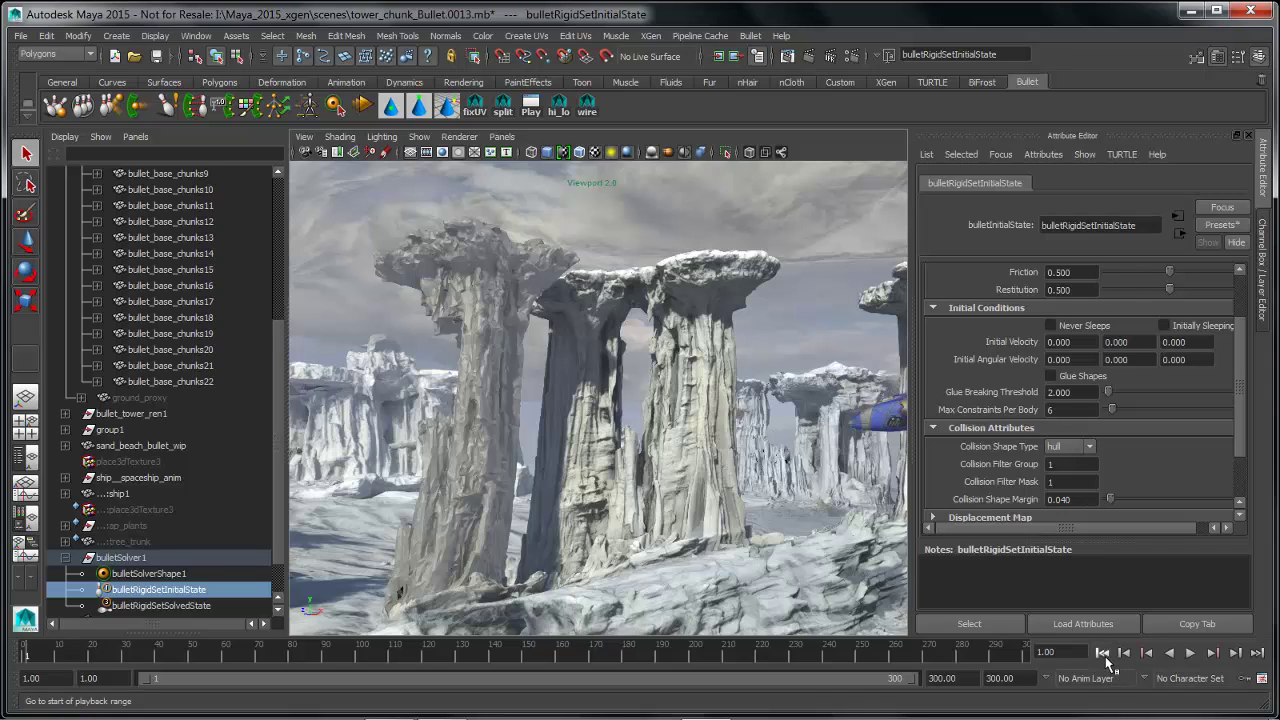
- Set the Y gravity of bulletSolverShape1 to -98
left_click_drag(564, 394, 447, 467, "alt")
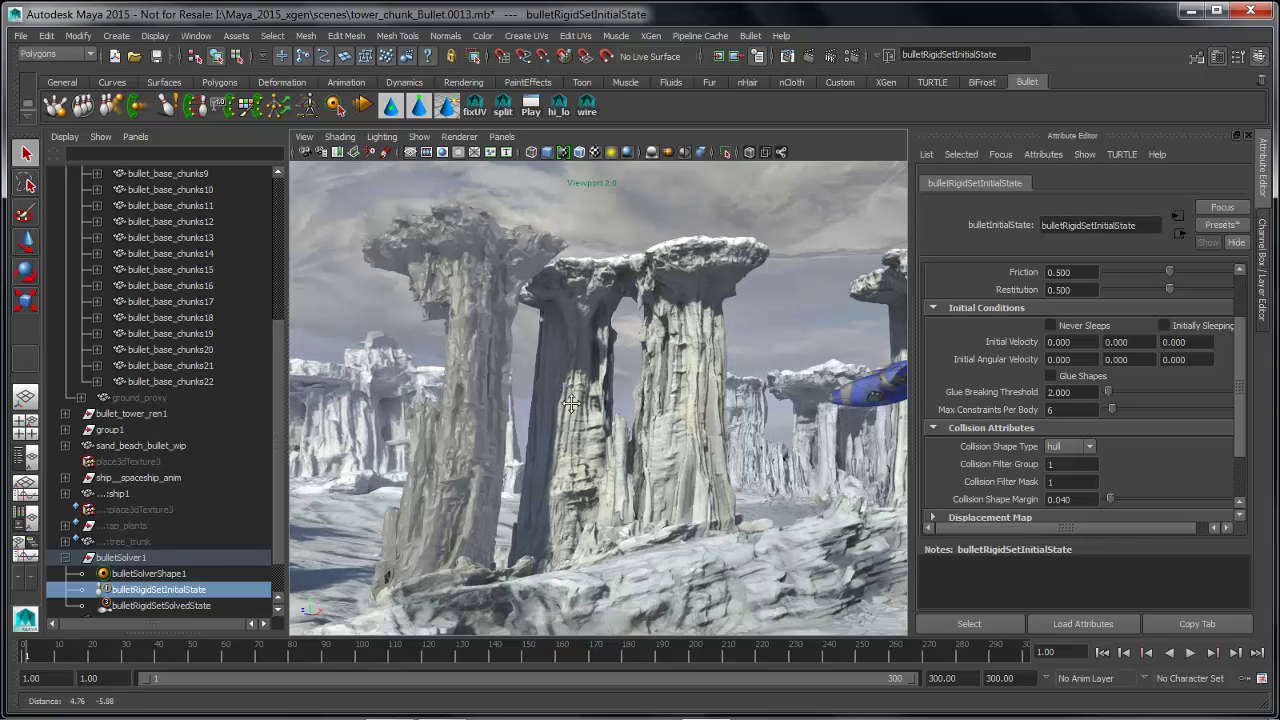
left_click(150, 573)
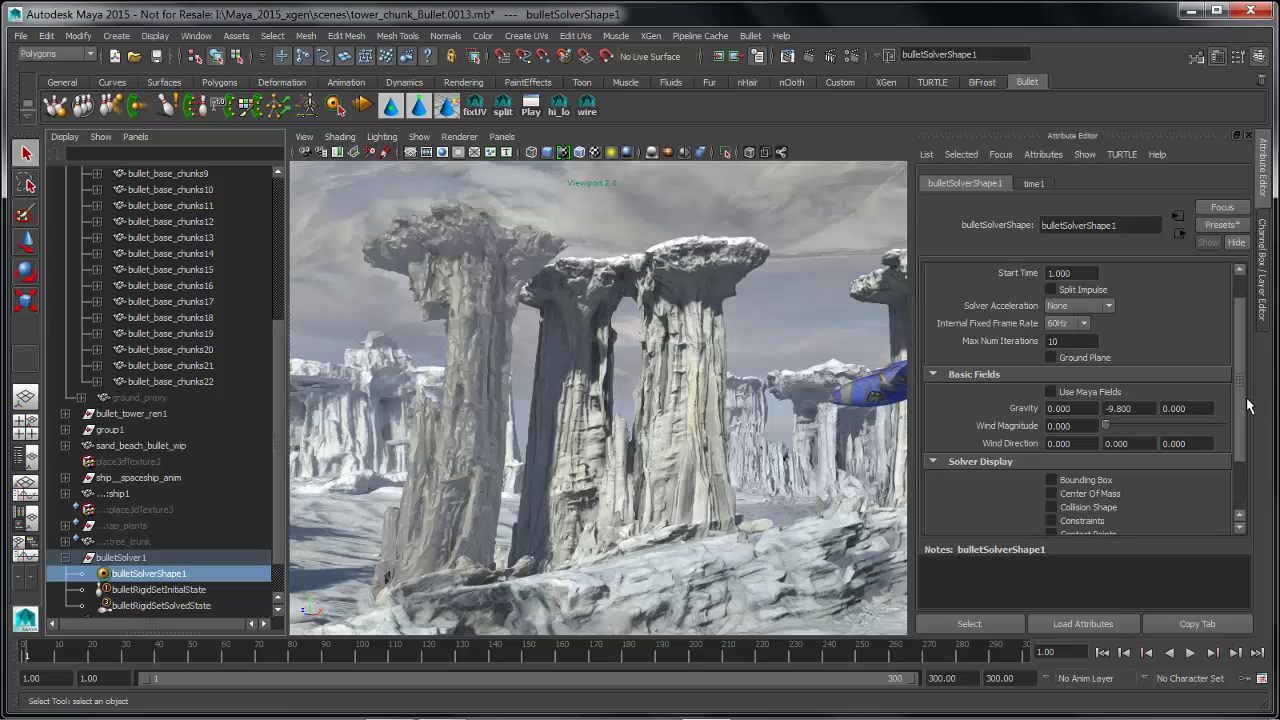
scroll(1248, 405, "up", 1)
left_click(1120, 442)
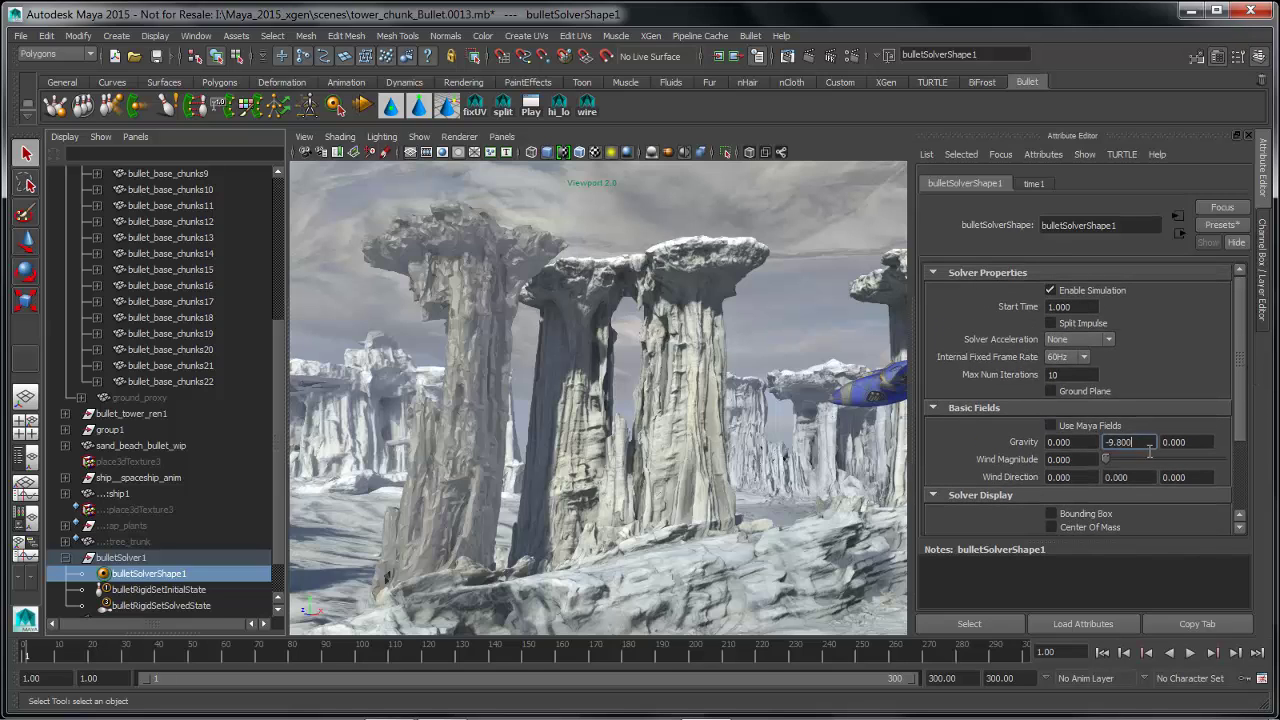
type("-98")
key("Return")
- Play the simulation to check how the tower collapses, then stop and rewind to the first frame
middle_click_drag(741, 459, 765, 457, "alt")
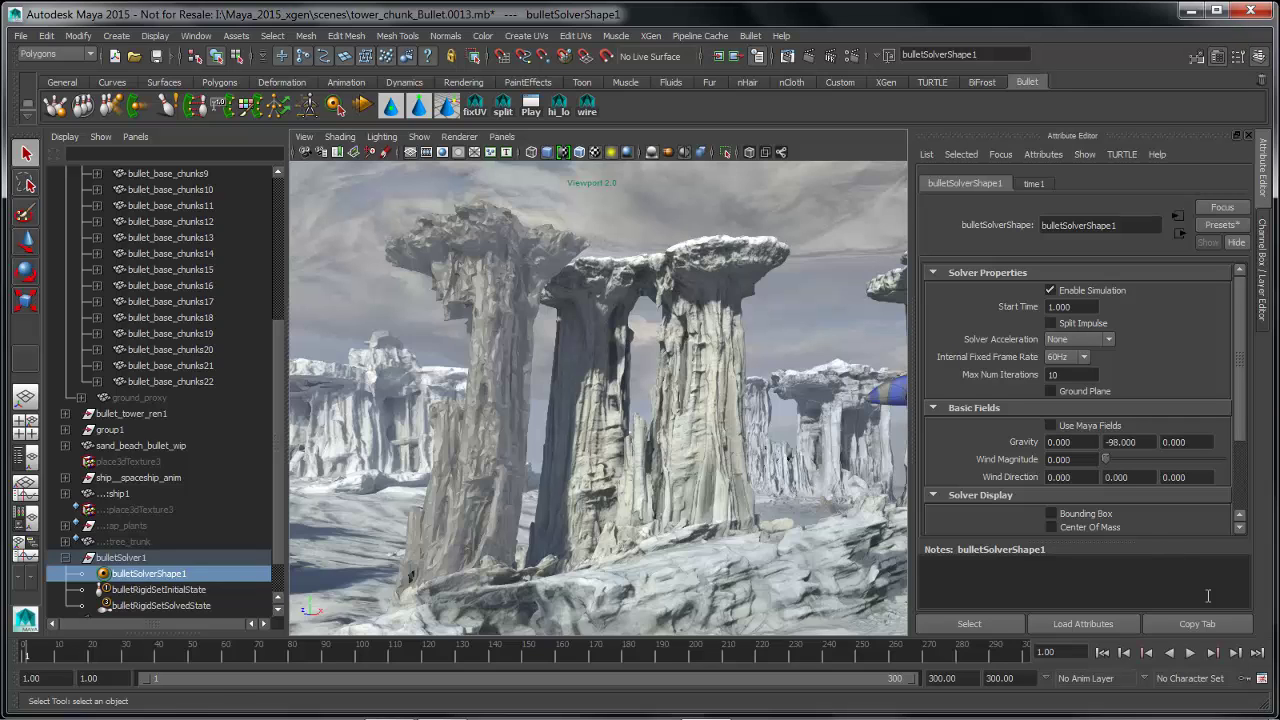
left_click(1190, 652)
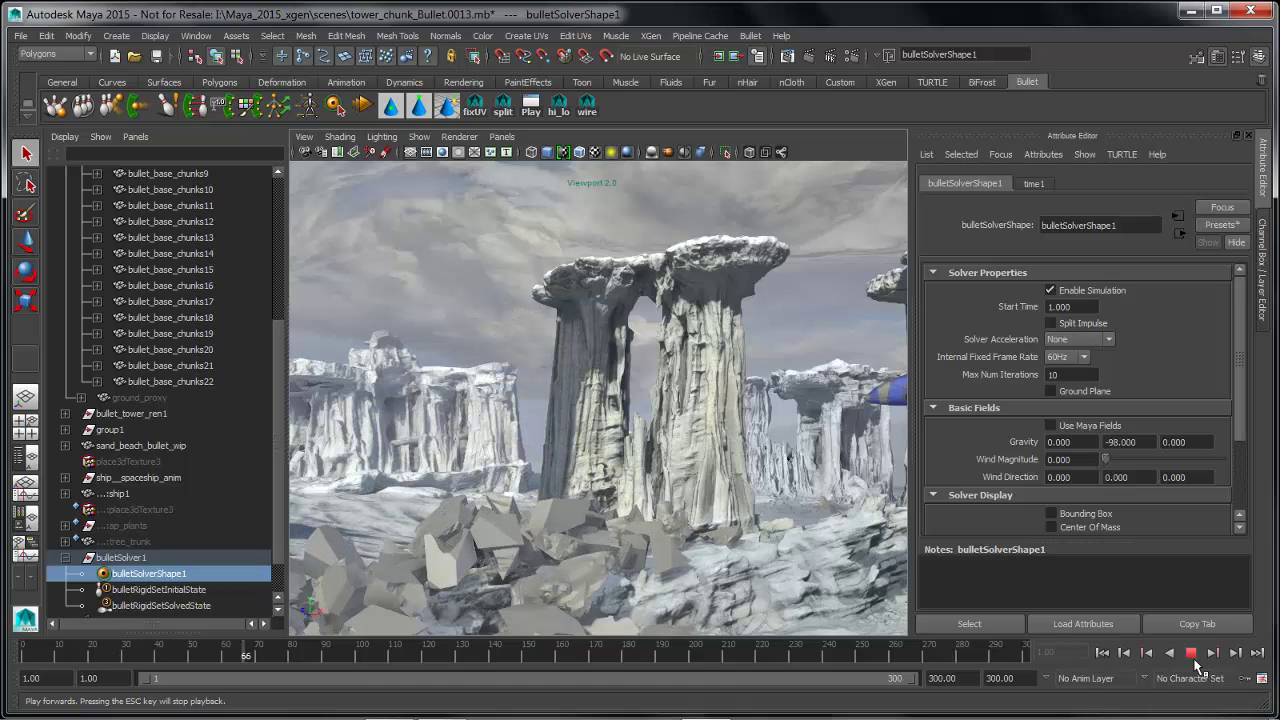
left_click(1194, 659)
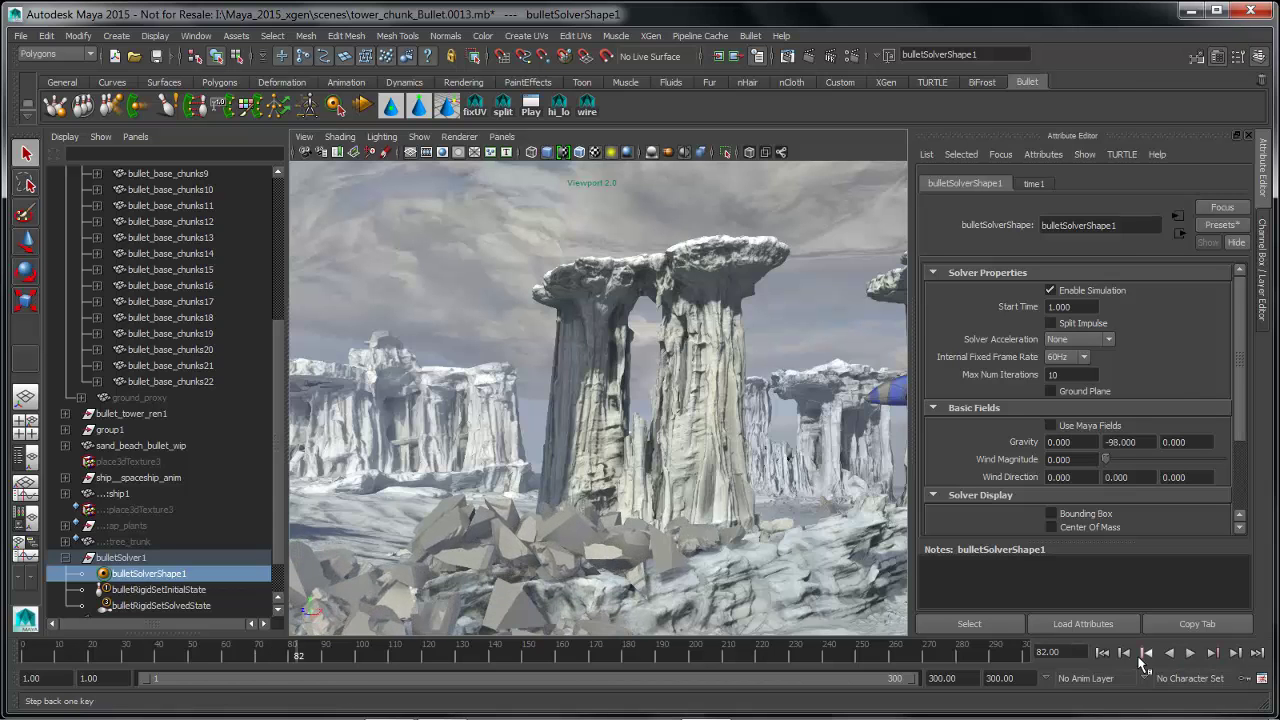
left_click(1103, 652)
- Enable Initially Sleeping in the initial conditions of bulletRigidSetInitialState
middle_click_drag(535, 355, 507, 360, "alt")
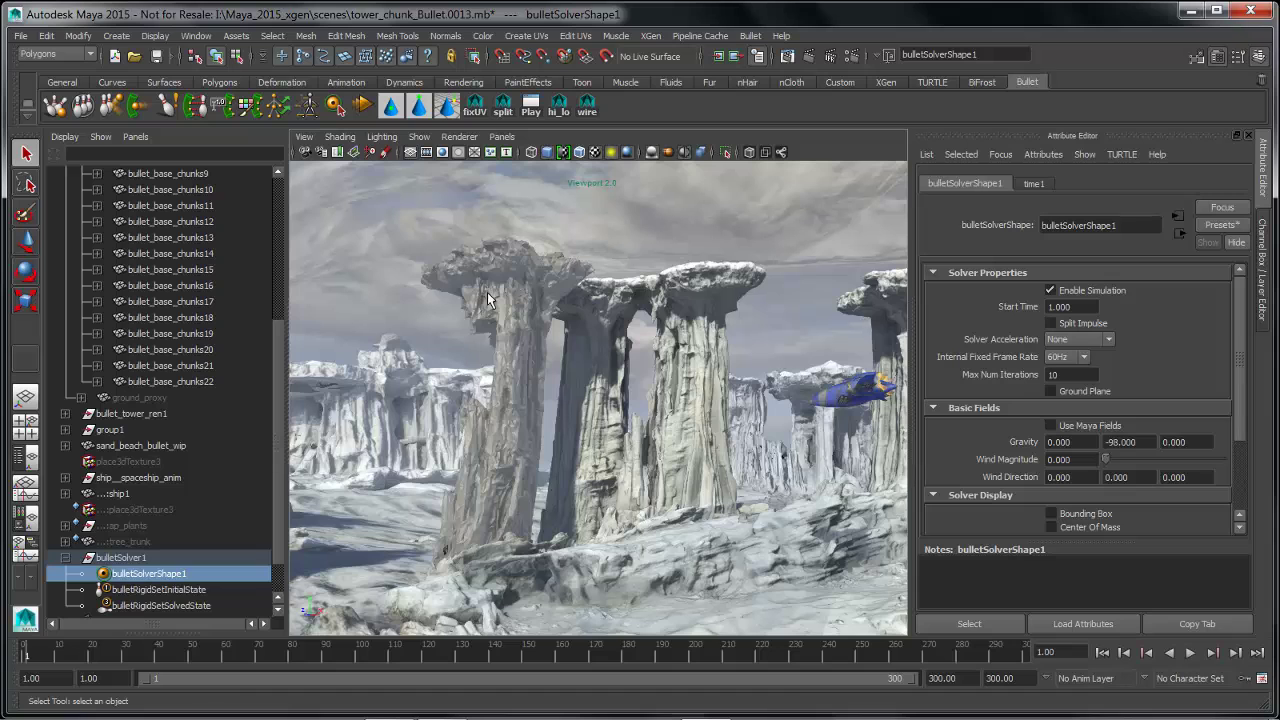
middle_click_drag(532, 318, 516, 304, "alt")
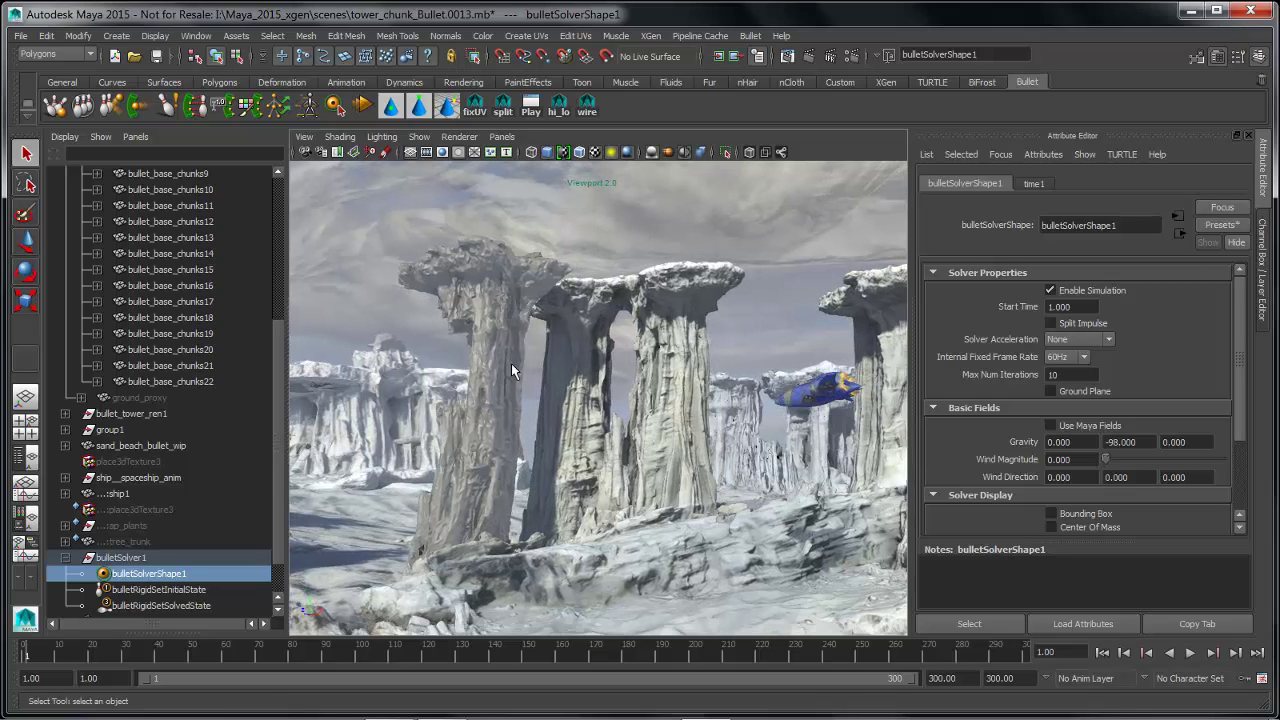
middle_click_drag(511, 370, 489, 380, "alt")
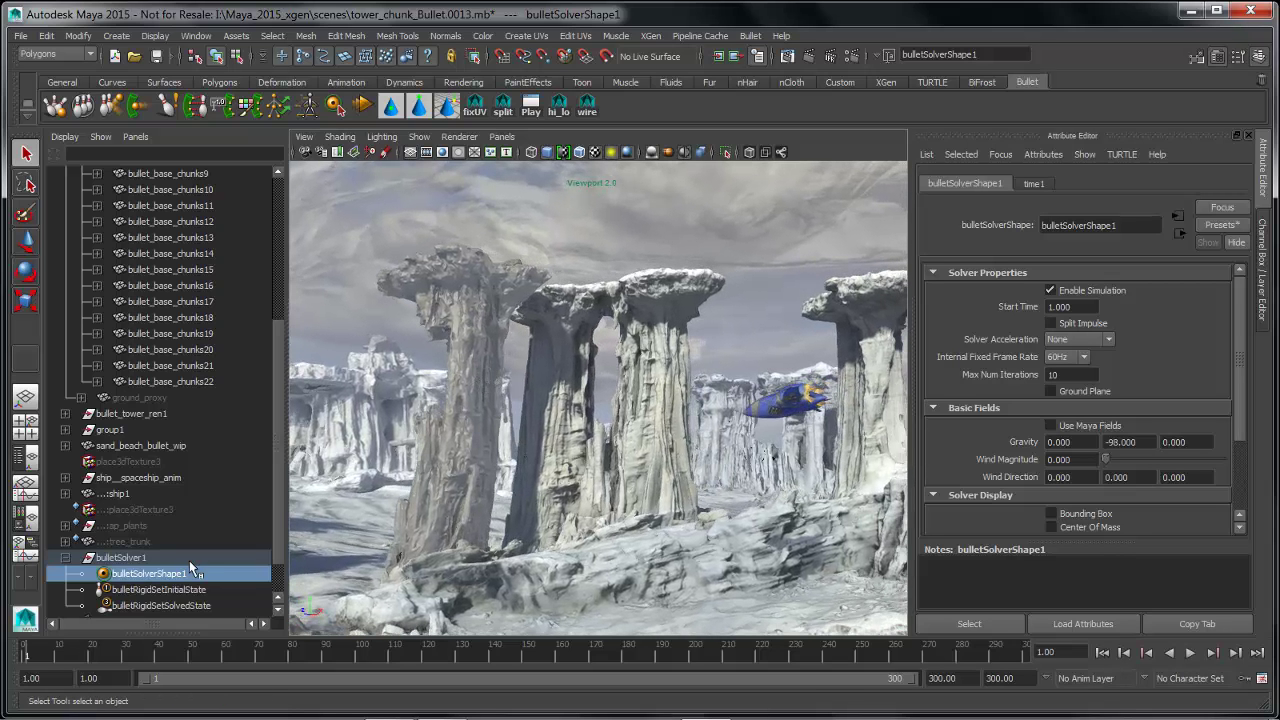
left_click(157, 591)
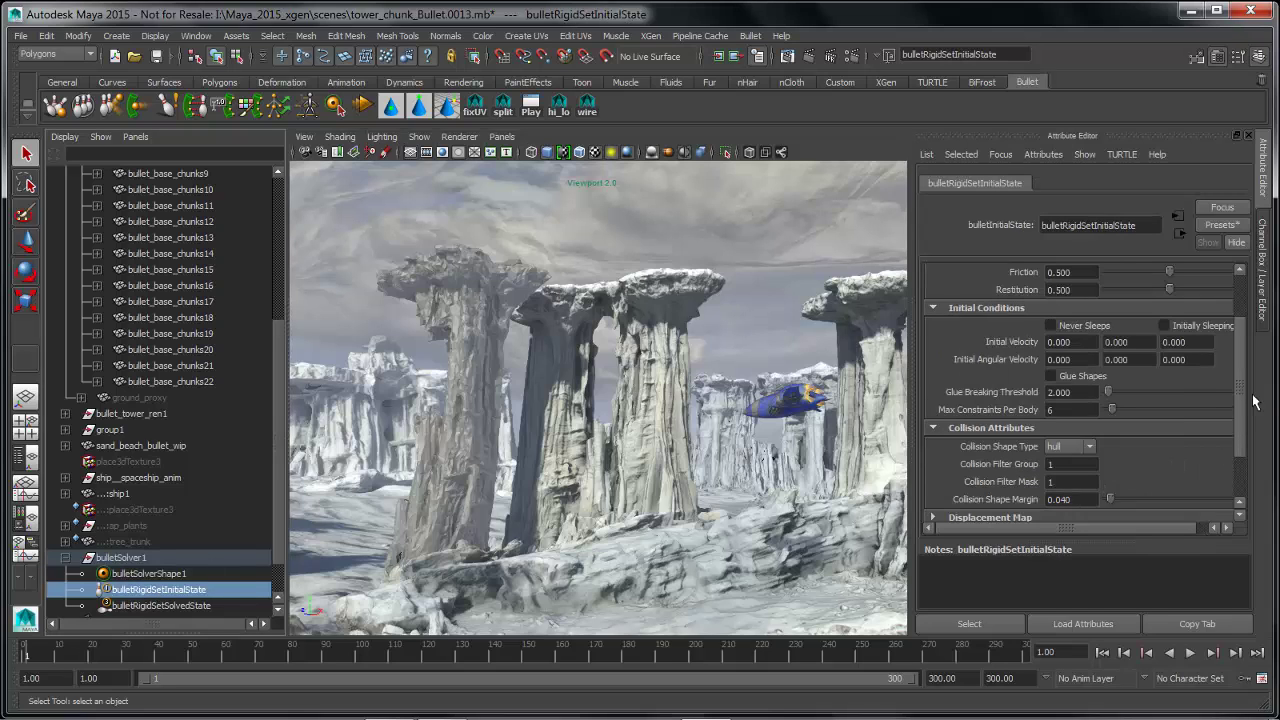
scroll(1236, 411, "up", 1)
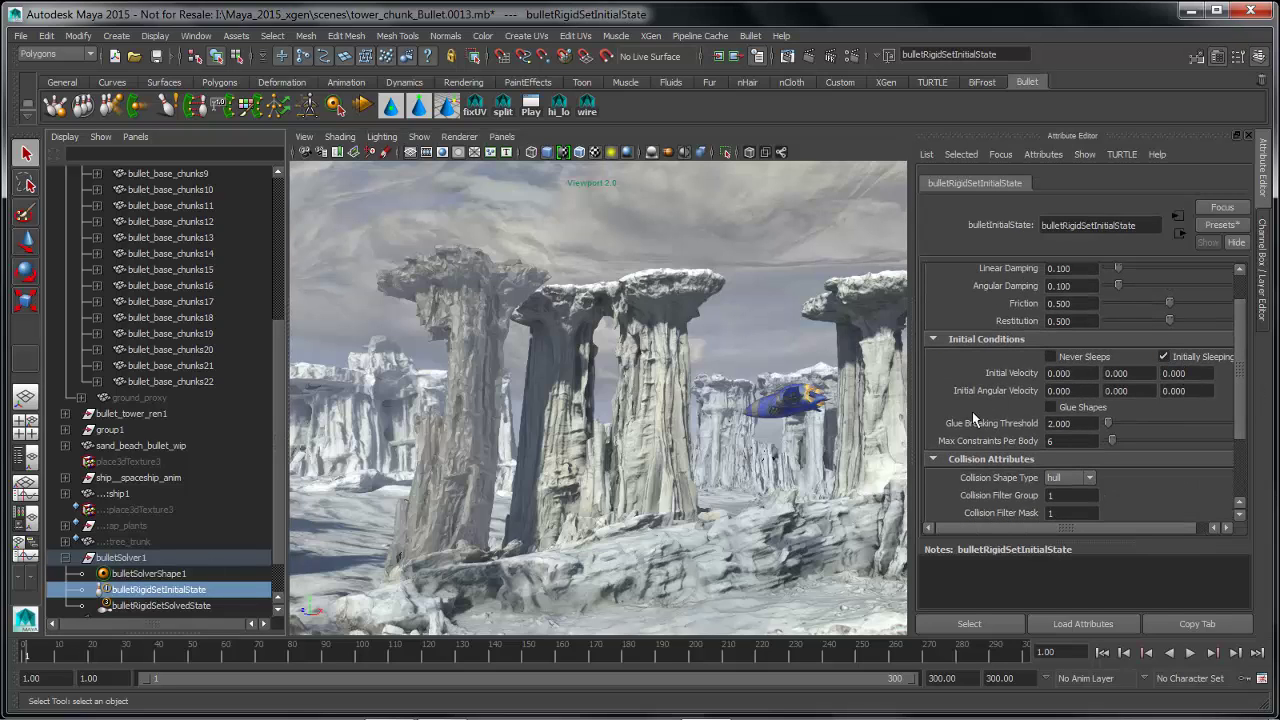
- Play back the simulation with the sleeping chunks, then stop it and rewind to the first frame
middle_click_drag(704, 428, 731, 415, "alt")
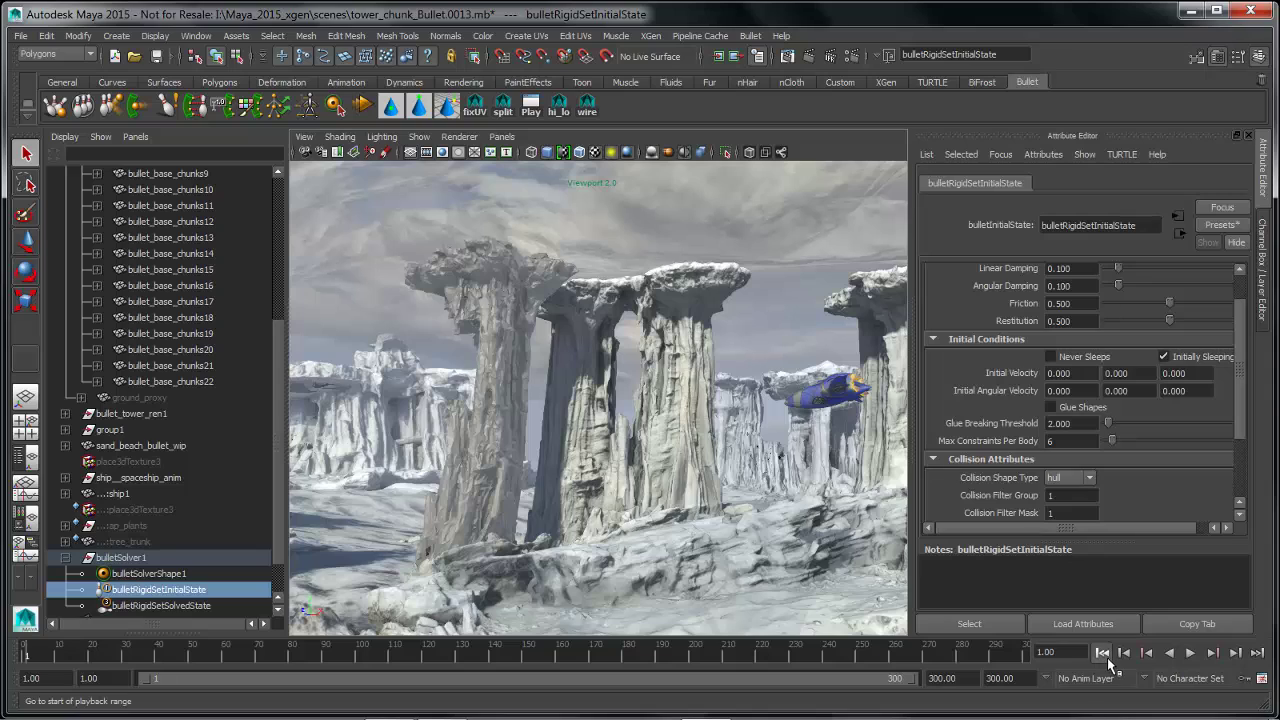
left_click(1192, 654)
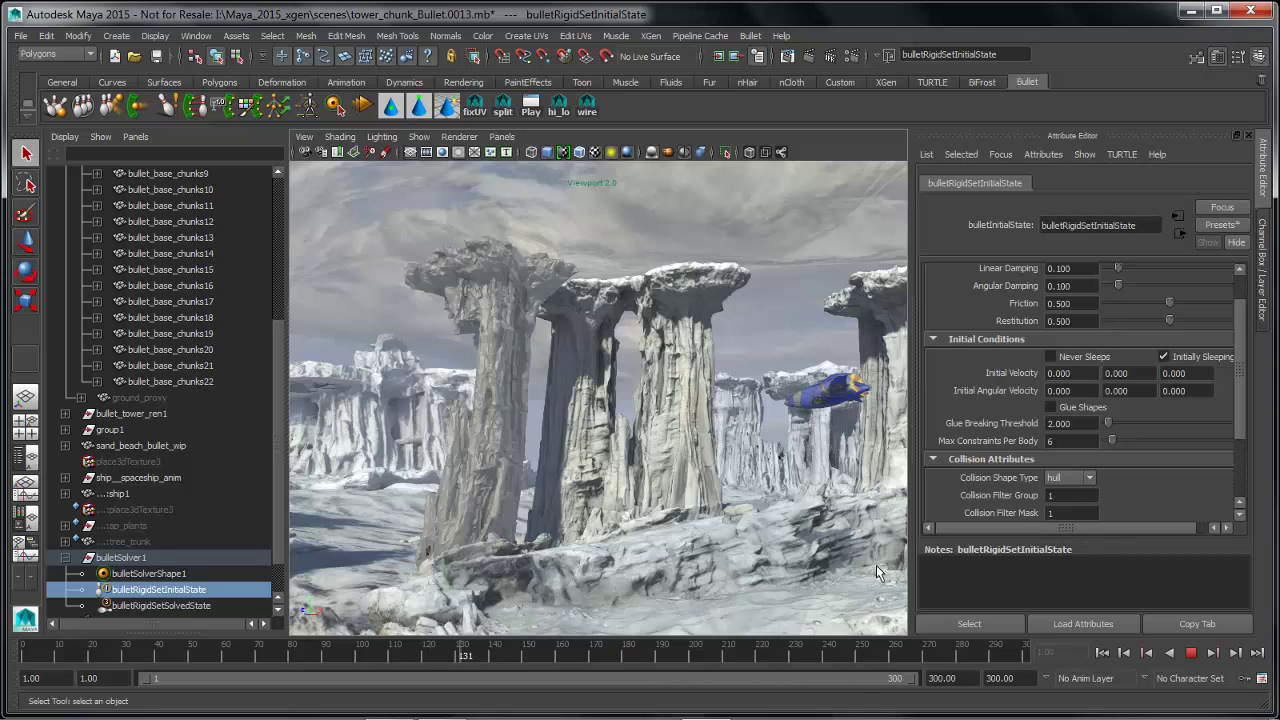
left_click(1191, 652)
left_click(1103, 653)
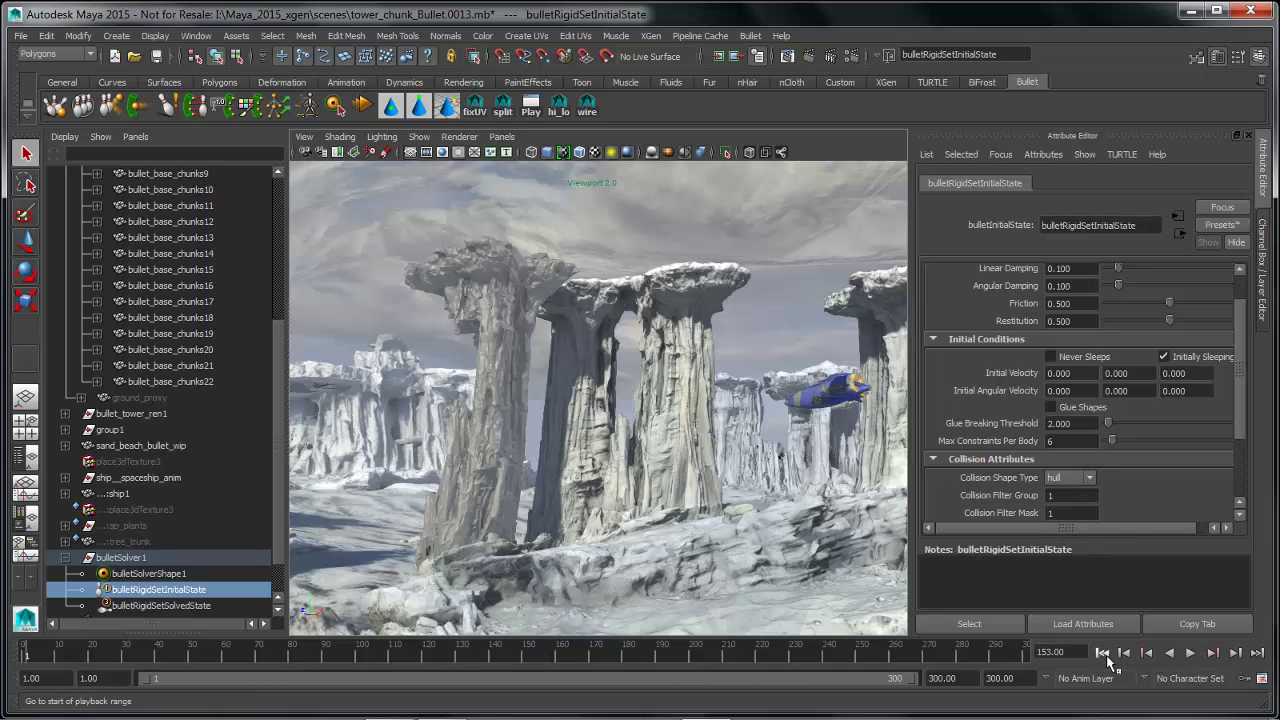
- Make the spaceship an active dynamic rigid body with a Box collider and Auto Fit enabled
middle_click_drag(652, 408, 631, 403, "alt")
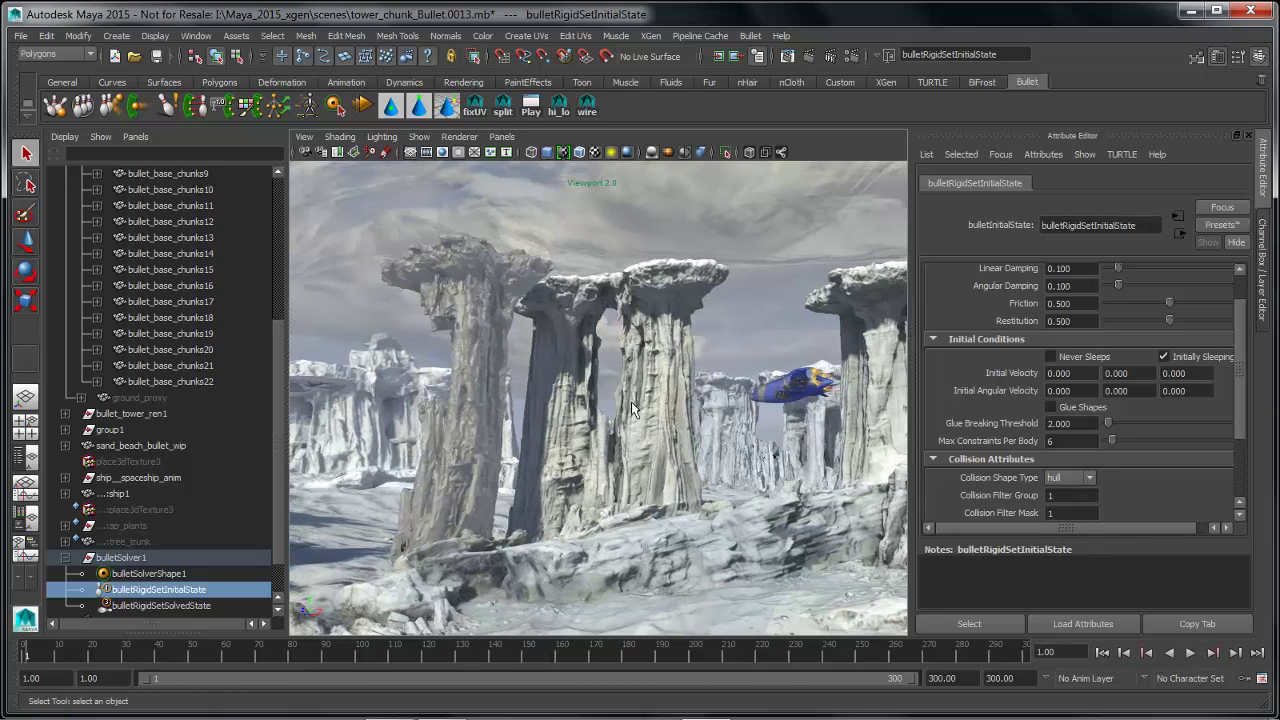
left_click(782, 399)
middle_click_drag(762, 399, 655, 396, "alt")
key("space")
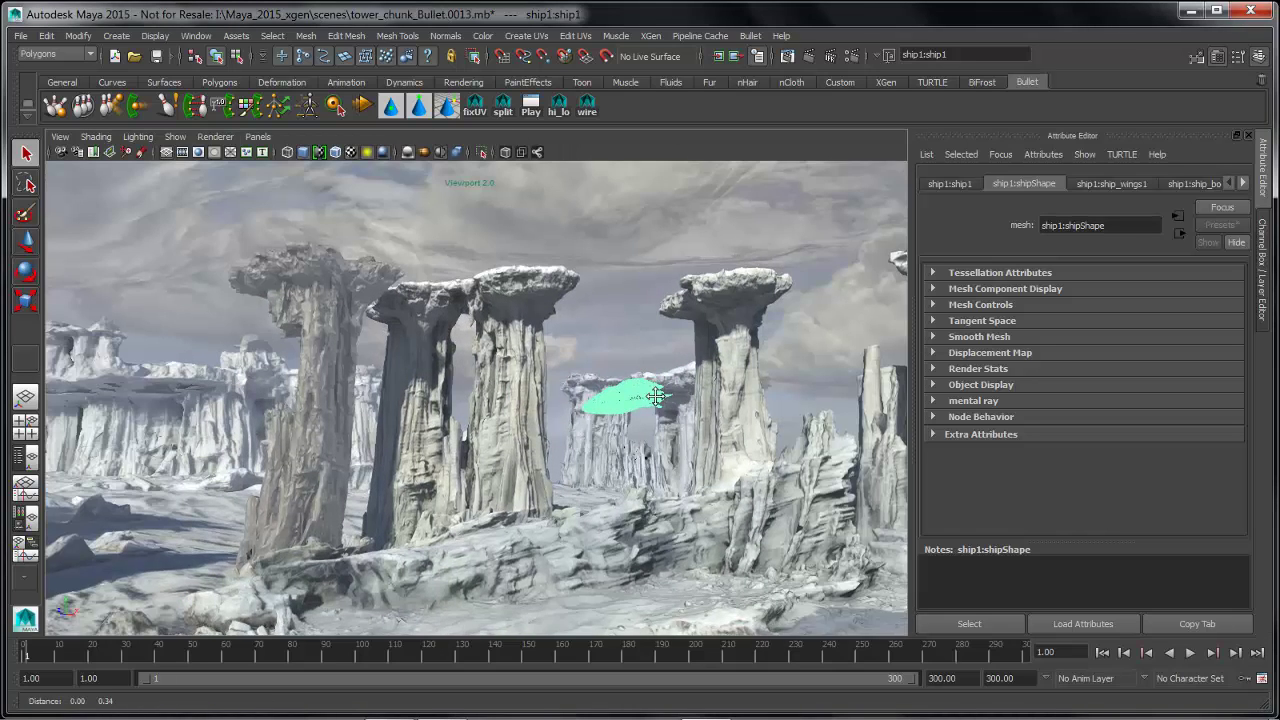
left_click(750, 36)
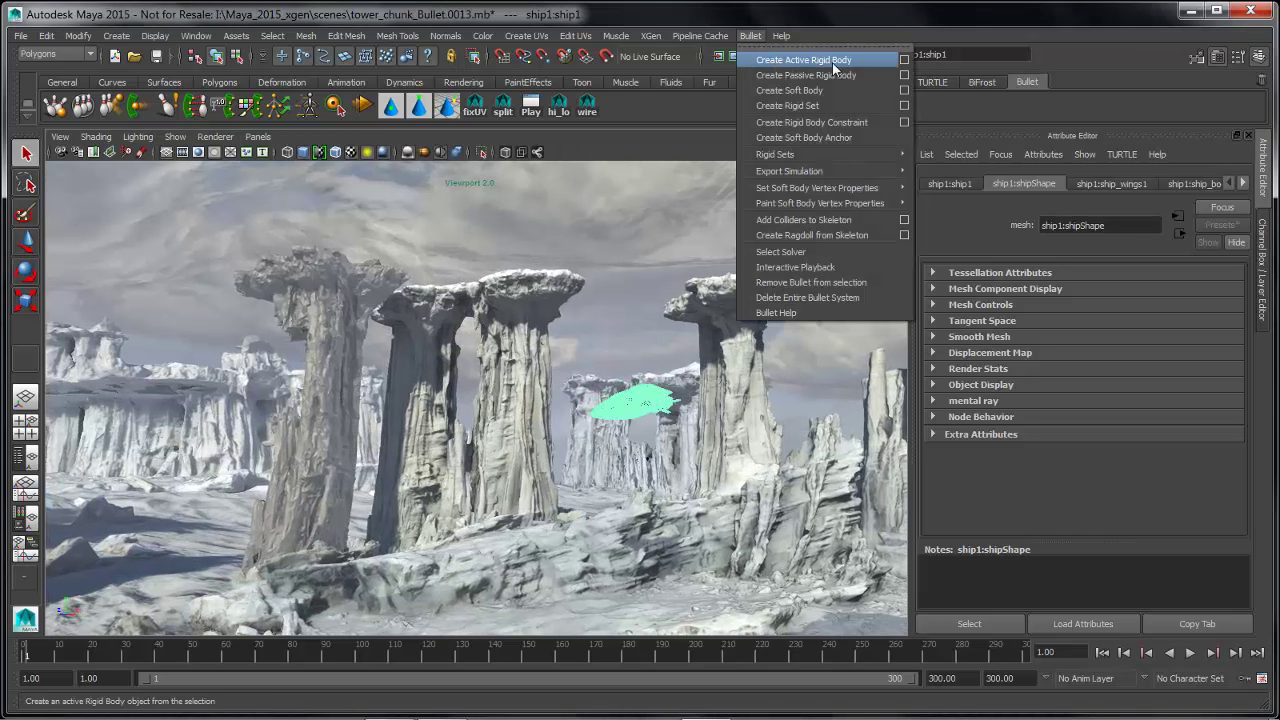
left_click(904, 60)
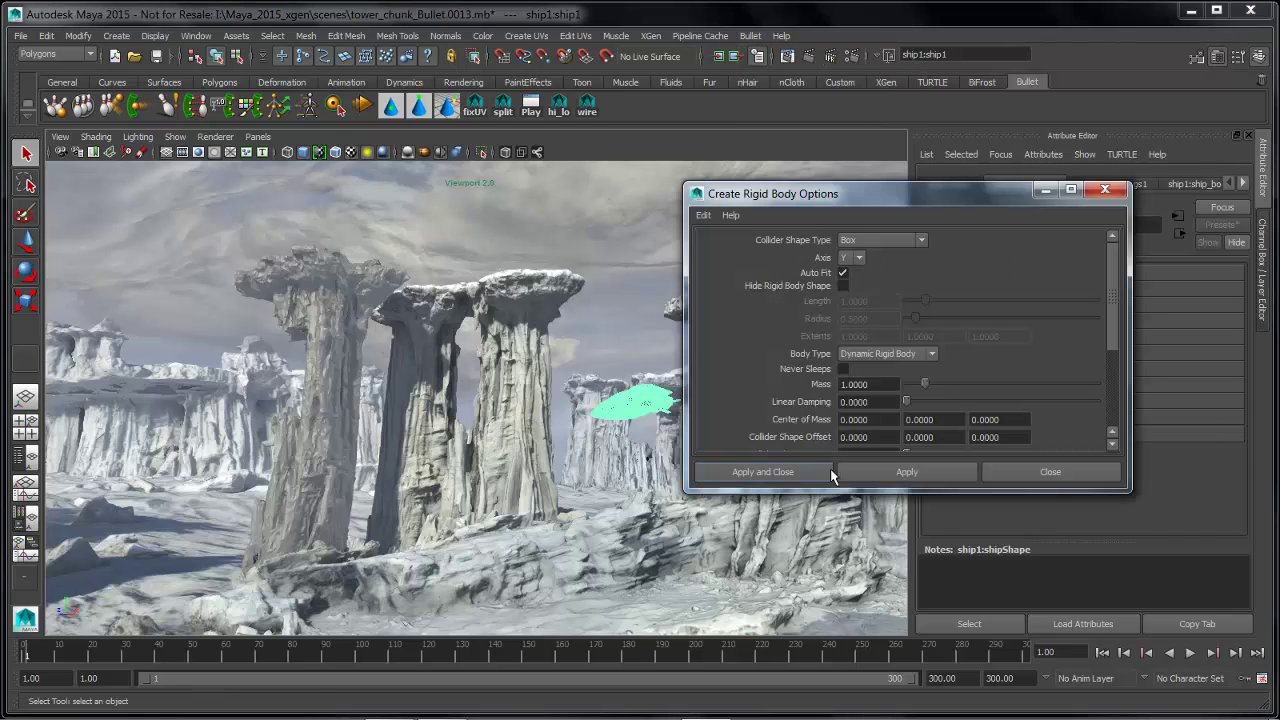
left_click(767, 477)
- Play the simulation to check how the spaceship behaves as a rigid body, then stop and rewind to the first frame
left_click(662, 299)
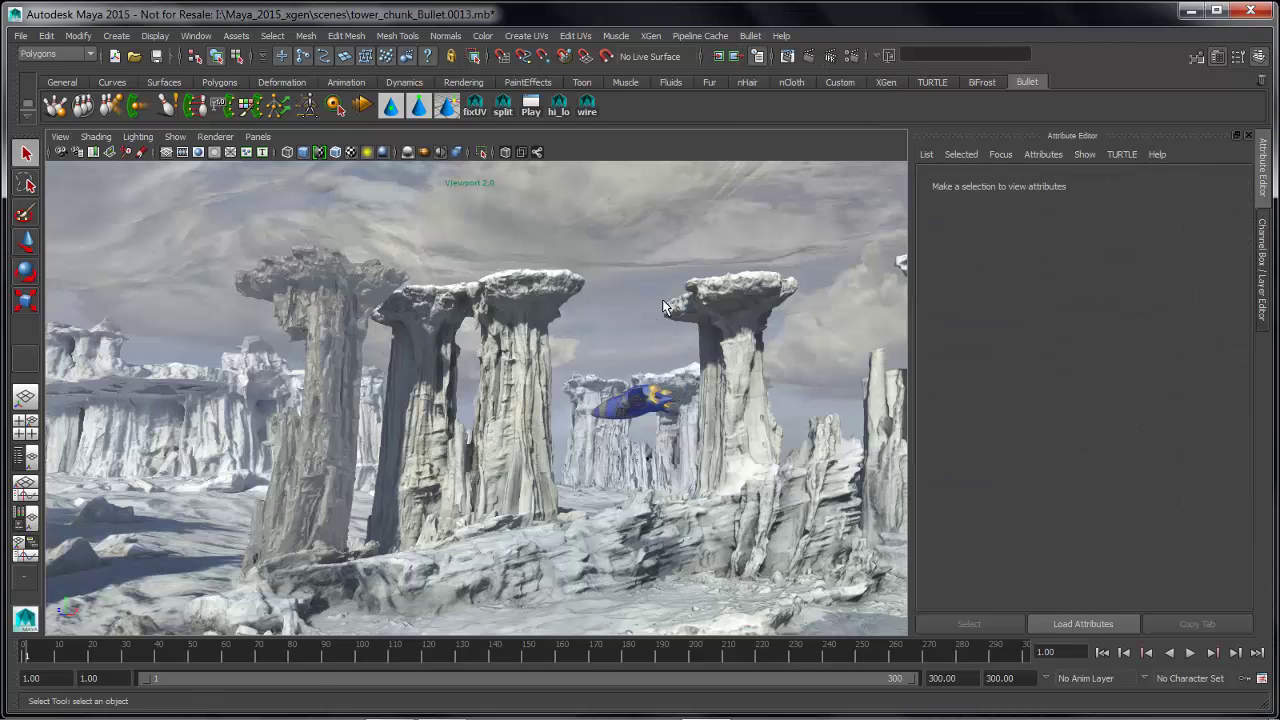
middle_click_drag(649, 270, 663, 277, "alt")
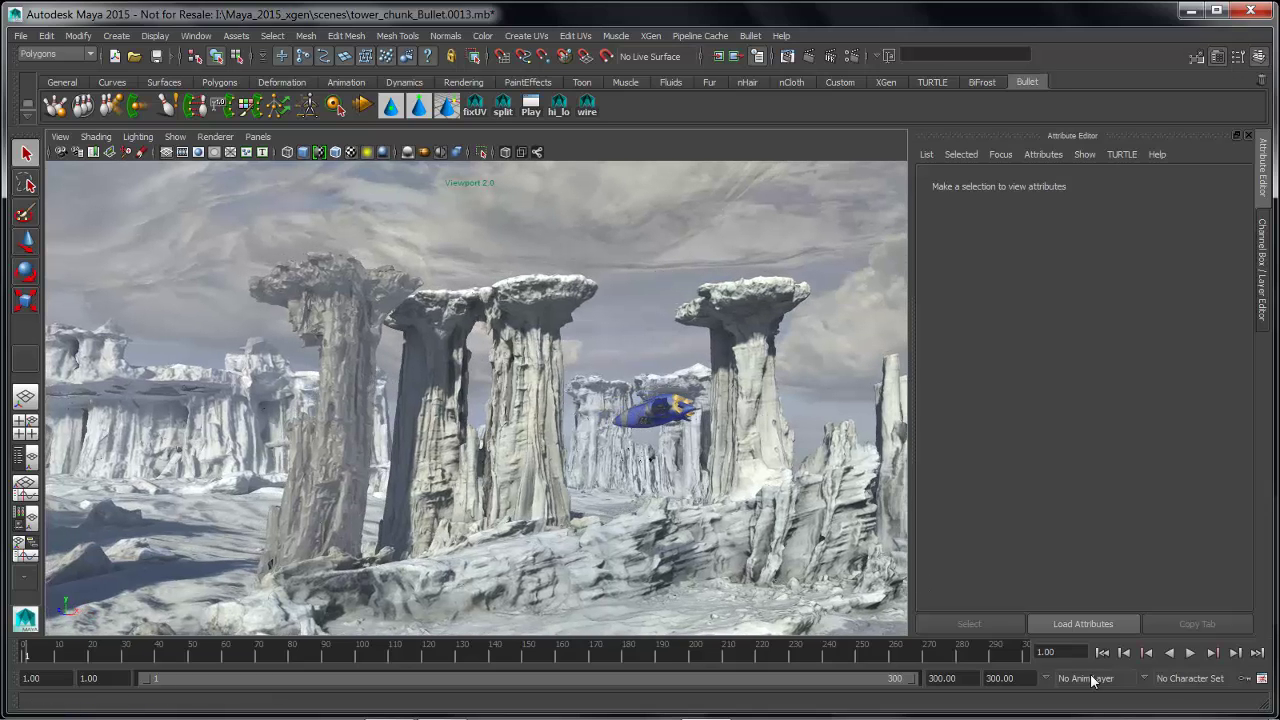
left_click(1192, 654)
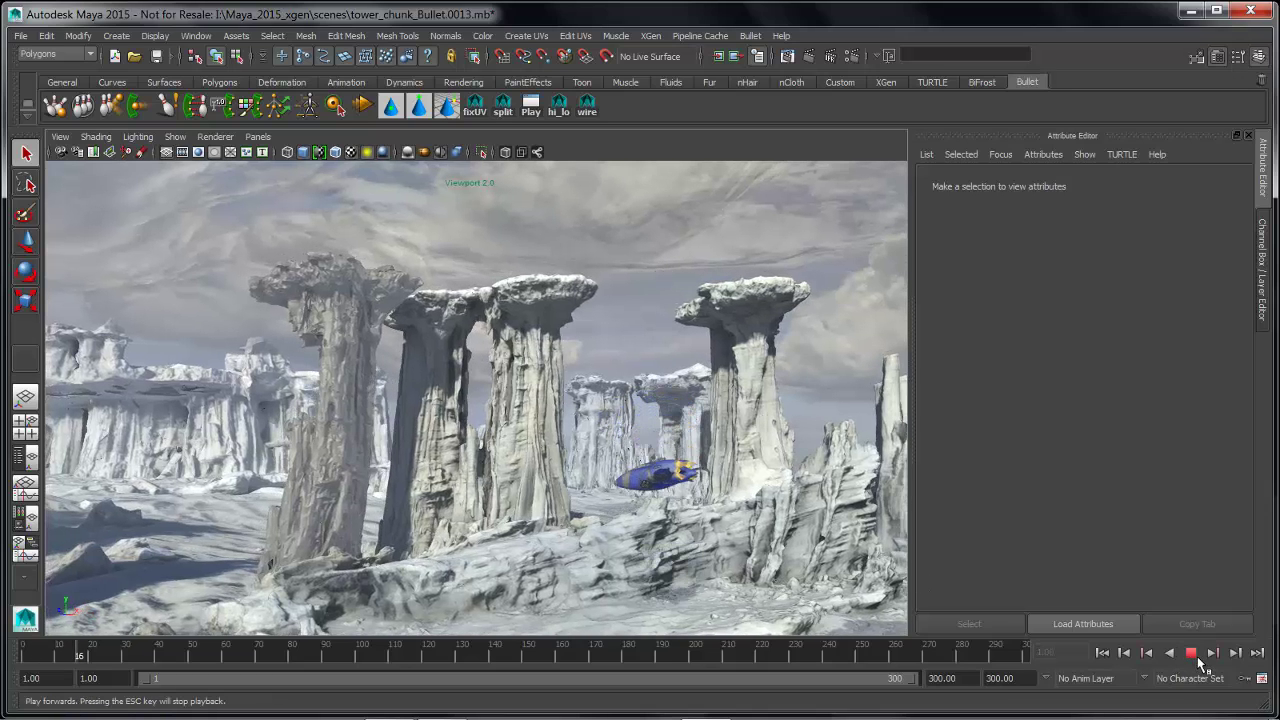
left_click(1192, 654)
left_click(1103, 653)
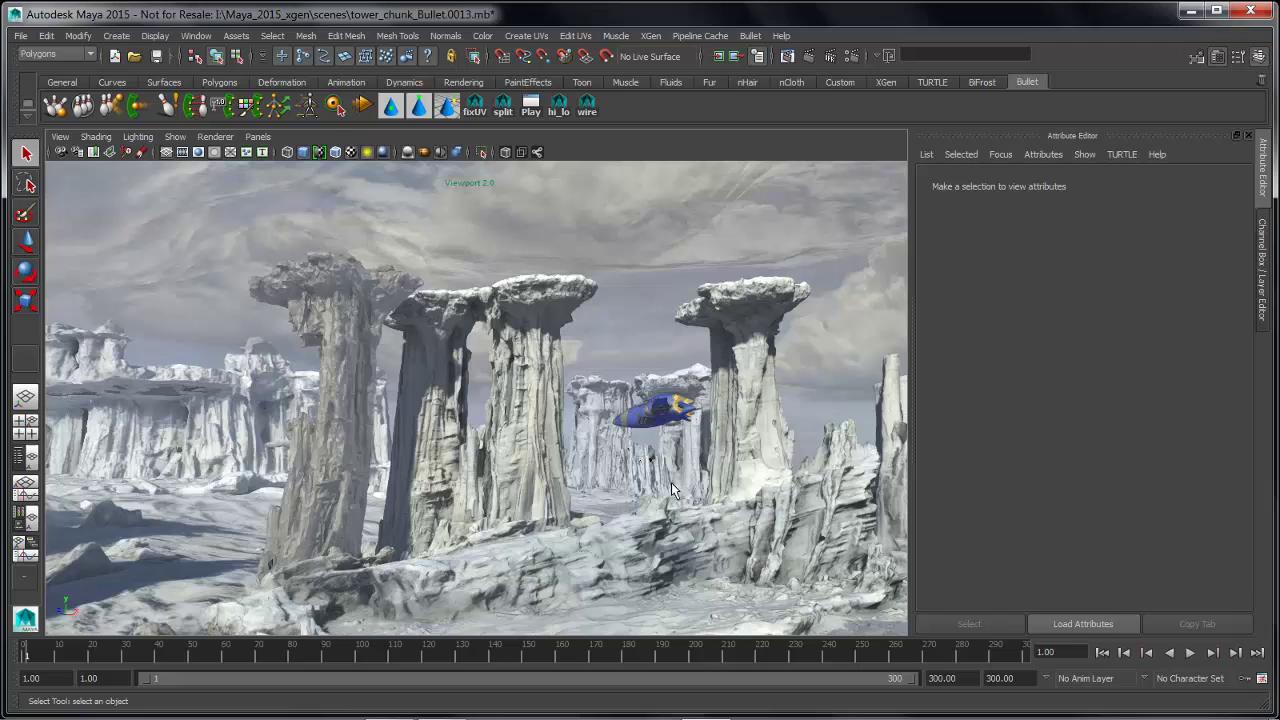
- Set the X initial velocity of the spaceship's rigid body to -400
left_click(643, 414)
left_click(1128, 185)
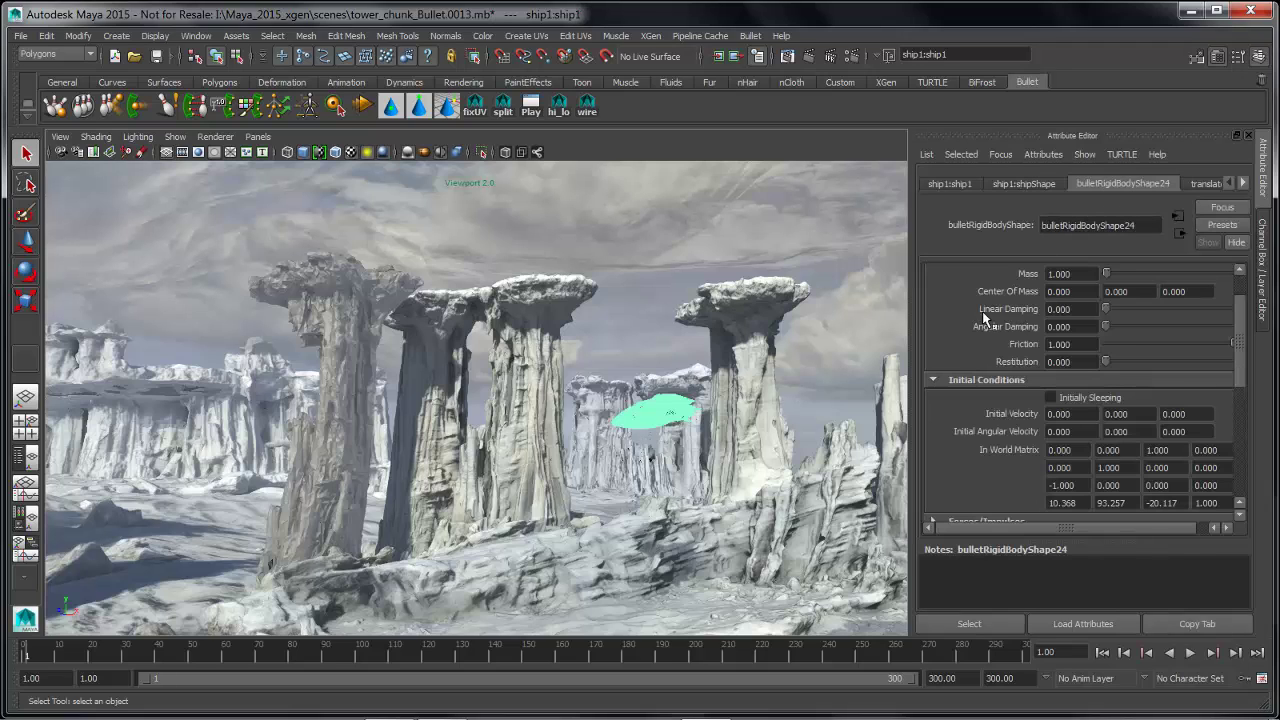
scroll(1254, 384, "up", 2)
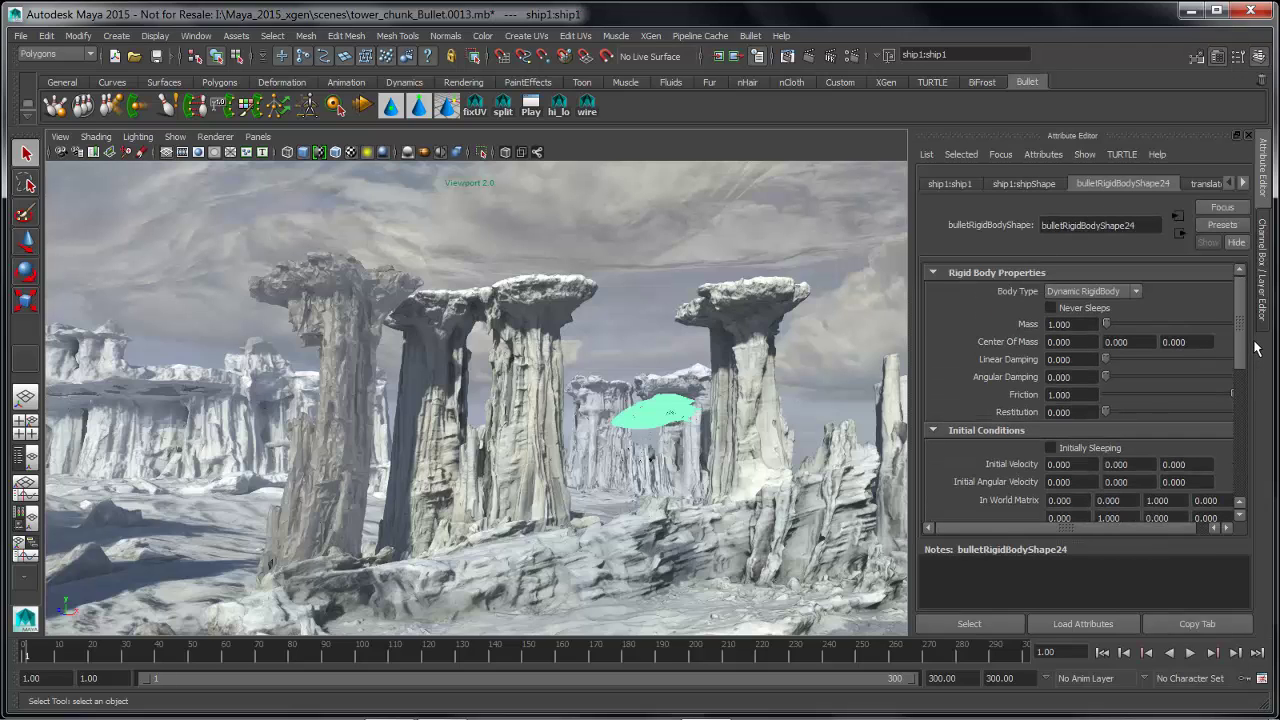
left_click(1078, 470)
type("-400")
key("Return")
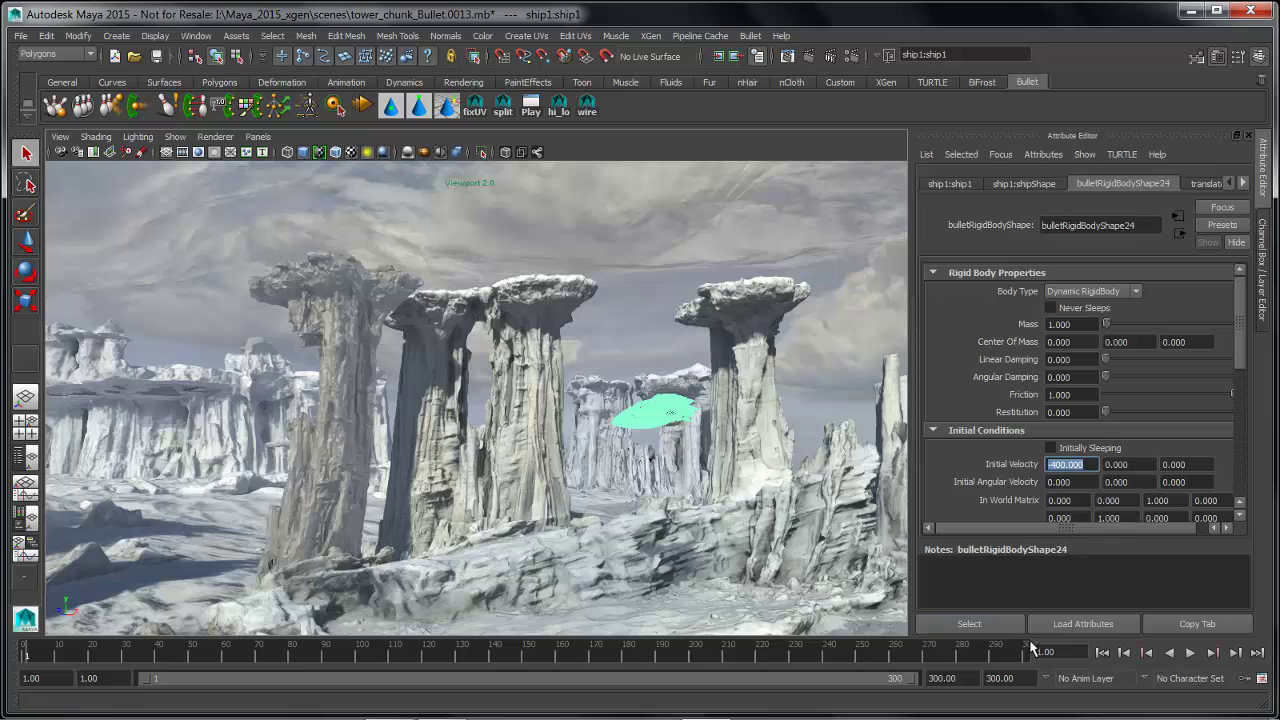
- Test the ship's impact on the tower, set its mass to 7 and replay the simulation, then rewind to the first frame
left_click(969, 623)
left_click_drag(700, 520, 628, 488, "alt")
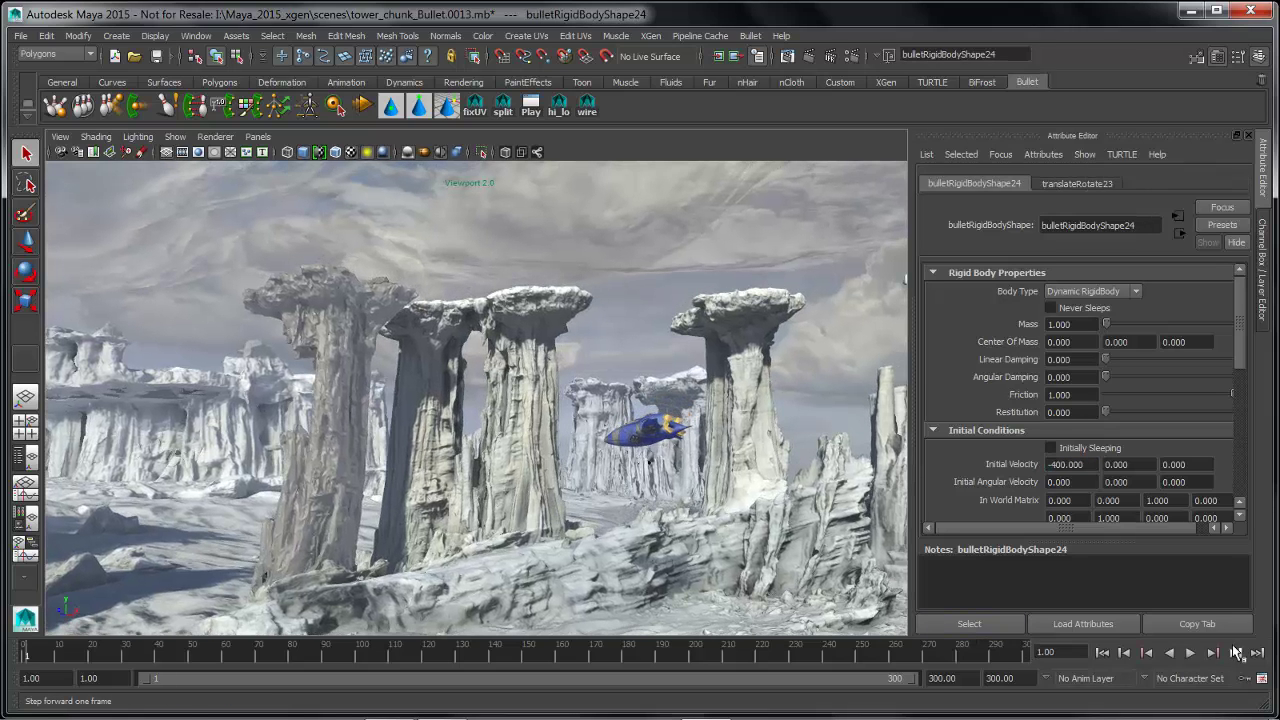
left_click(1197, 657)
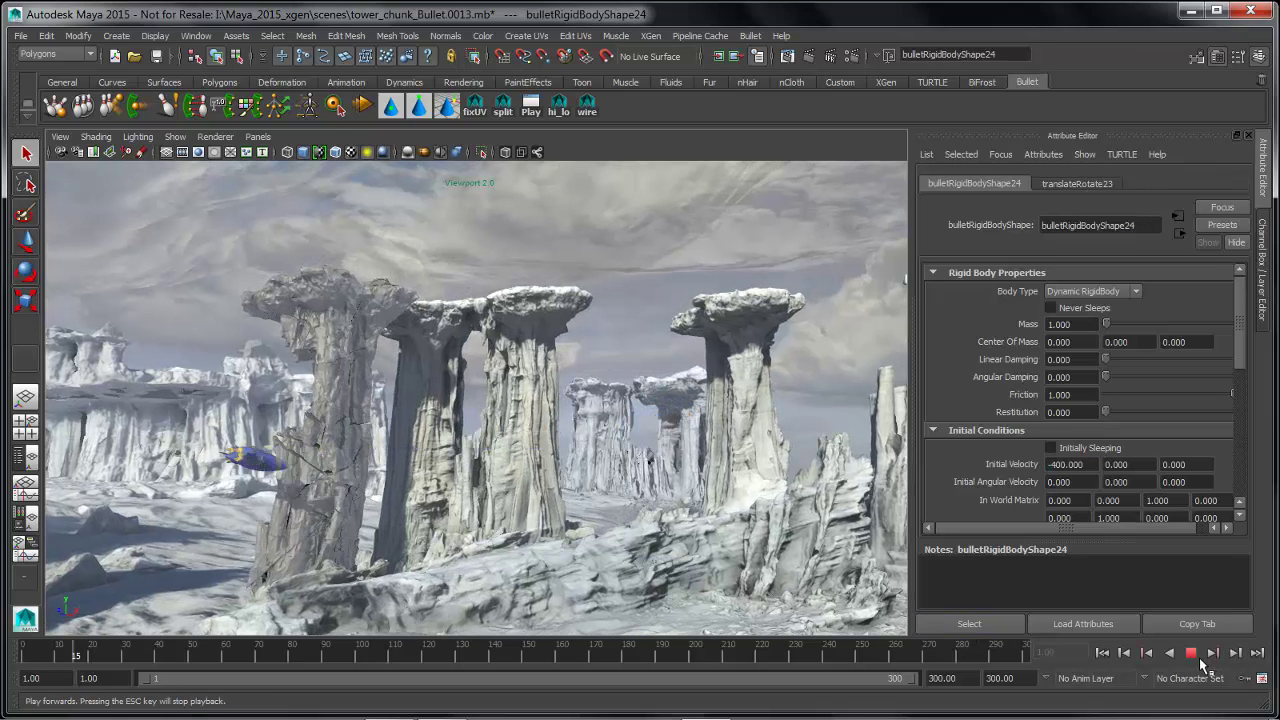
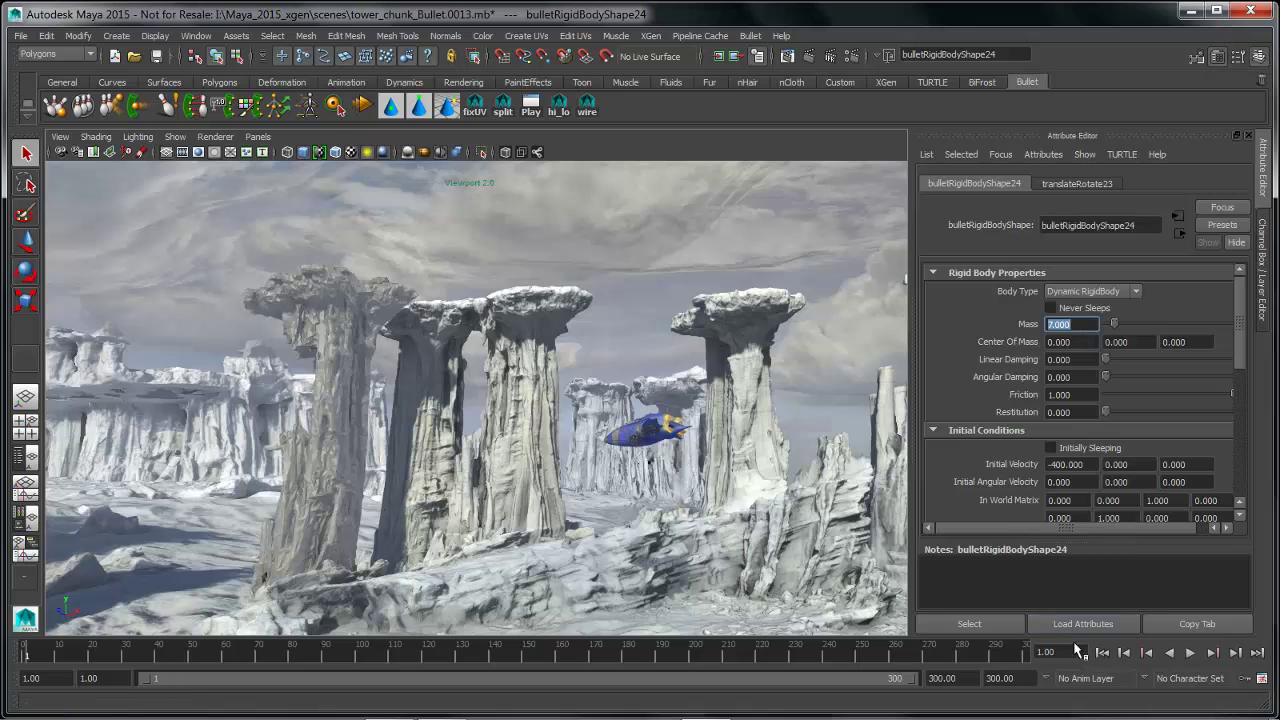
left_click(1193, 655)
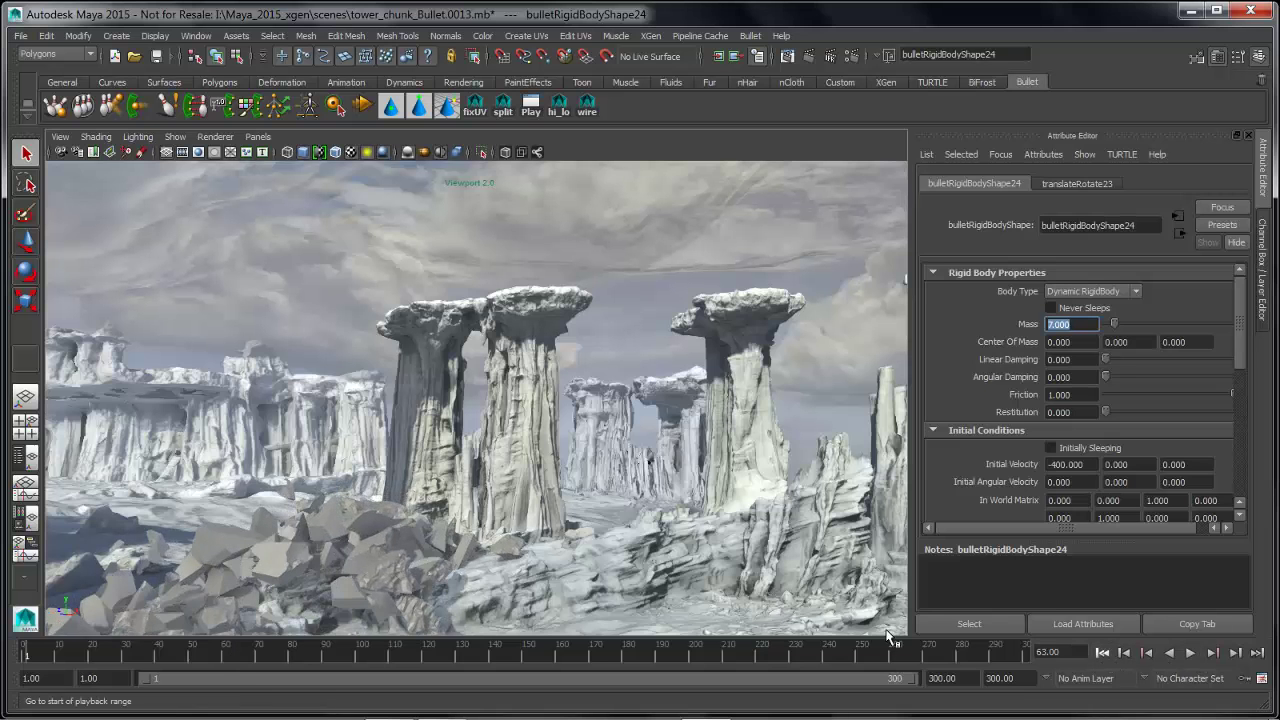
left_click(1101, 652)
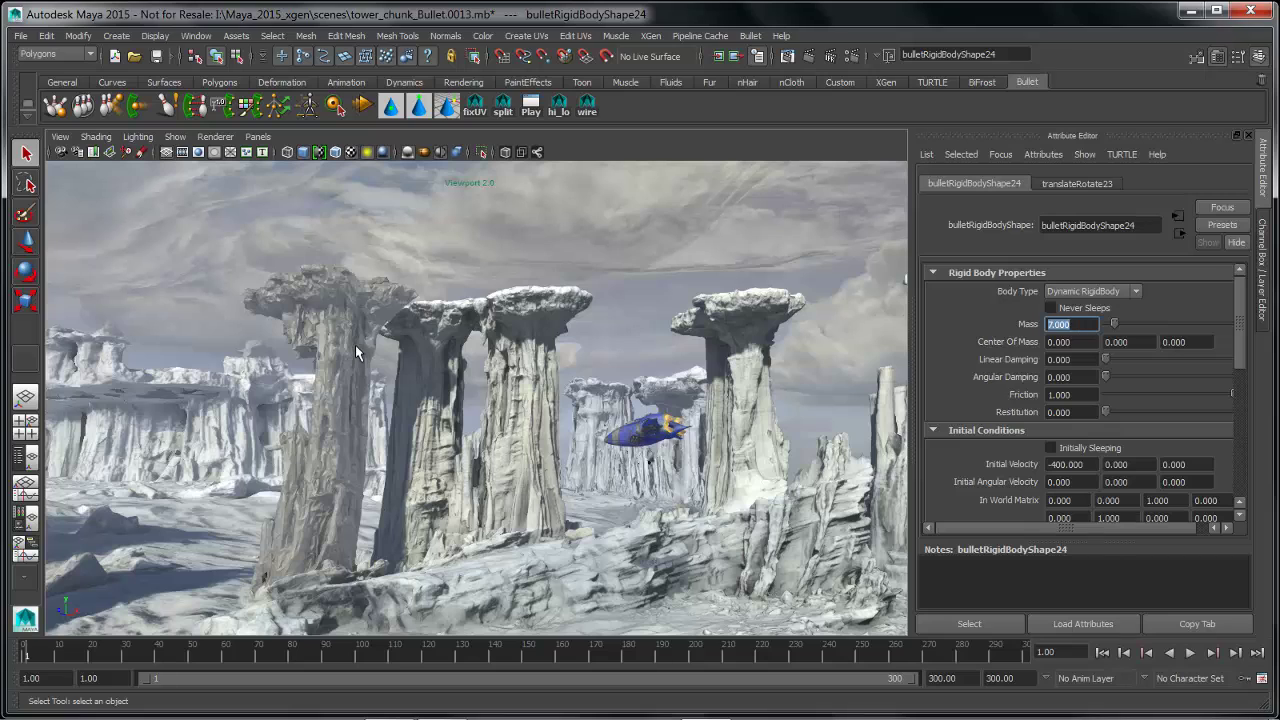
- Enable Glue Shapes in the initial conditions of bulletRigidSetInitialState
right_click_drag(459, 342, 465, 357, "alt")
mouse_move(465, 358)
left_mouse_down("alt")
mouse_move(452, 350)
mouse_move(456, 360)
left_mouse_up("alt")
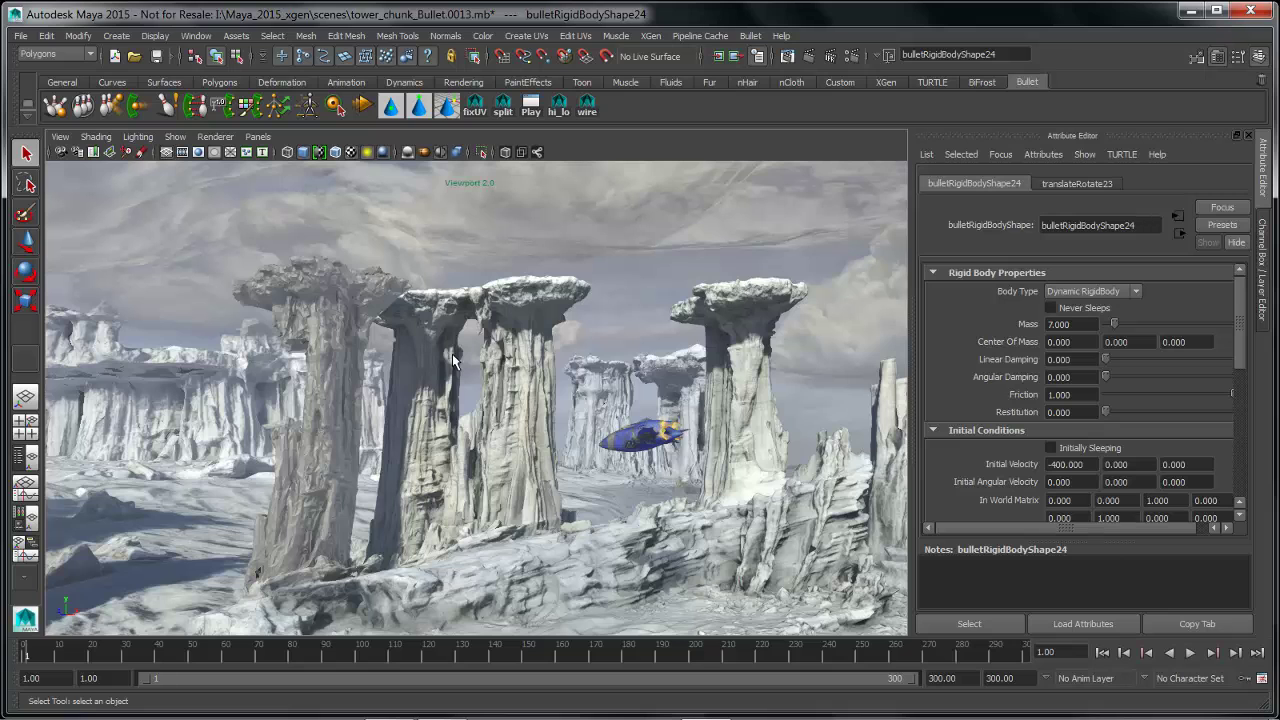
left_click_drag(415, 362, 439, 362, "alt")
left_click(25, 457)
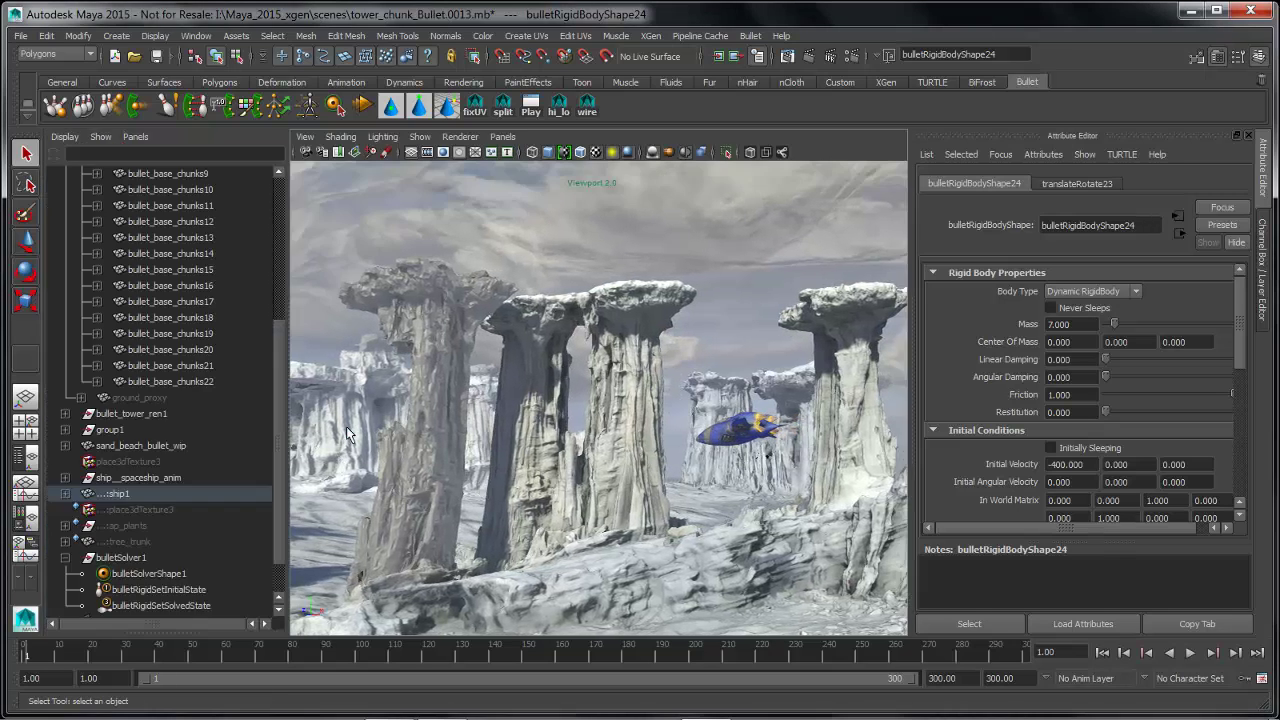
left_click(150, 590)
key("space")
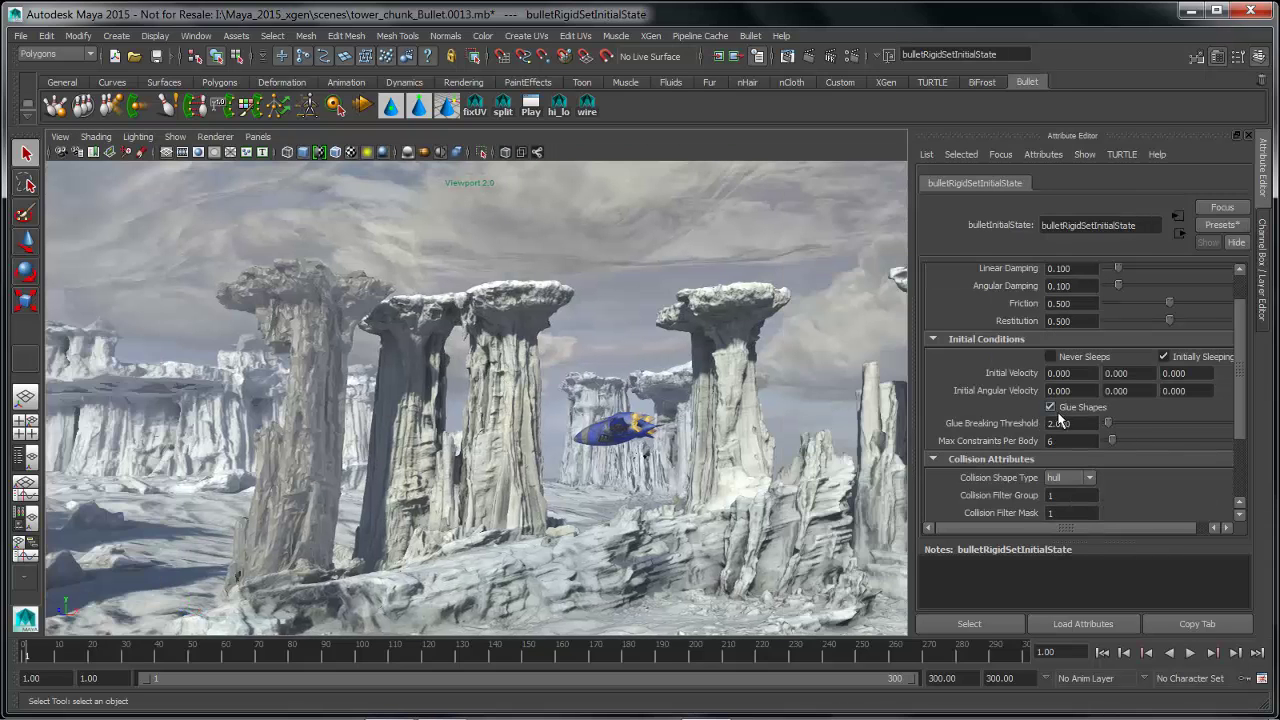
- Enable the Constraints display on bulletSolverShape1 and inspect the glue constraints throughout the tower with X-ray shading
left_click(1000, 154)
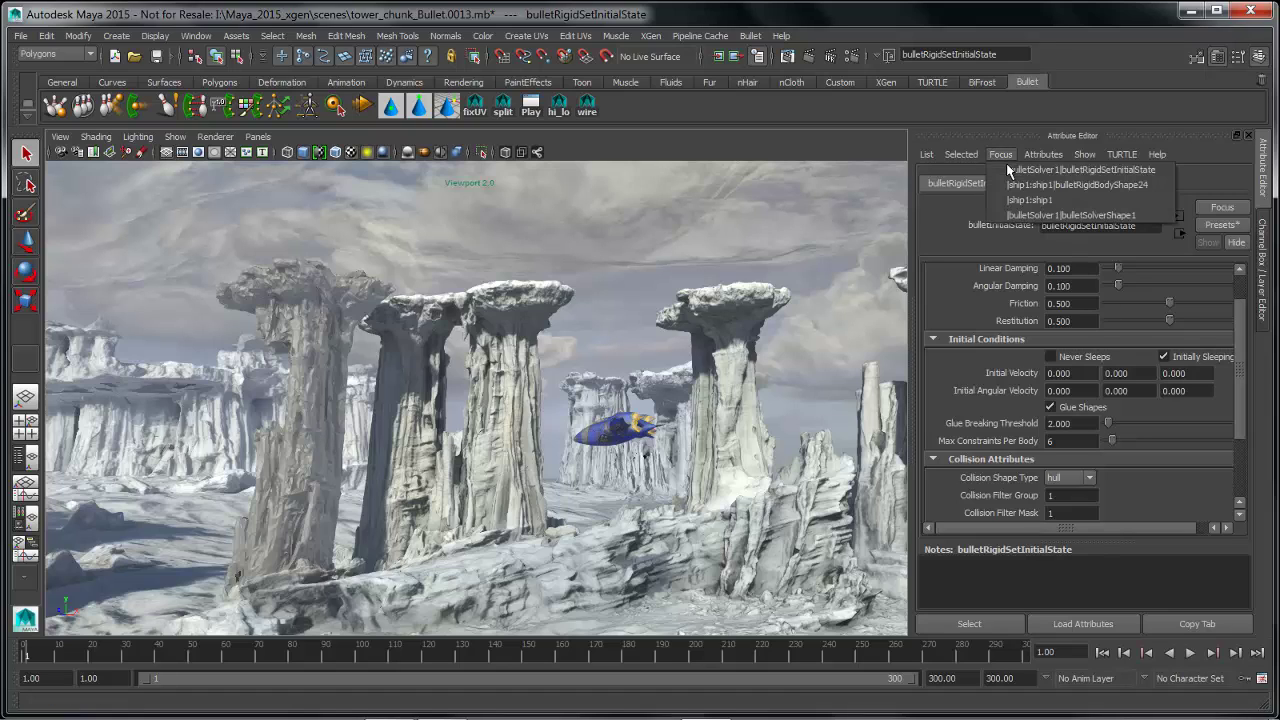
left_click(1093, 215)
scroll(1090, 470, "down", 3)
left_click_drag(613, 450, 545, 230, "alt")
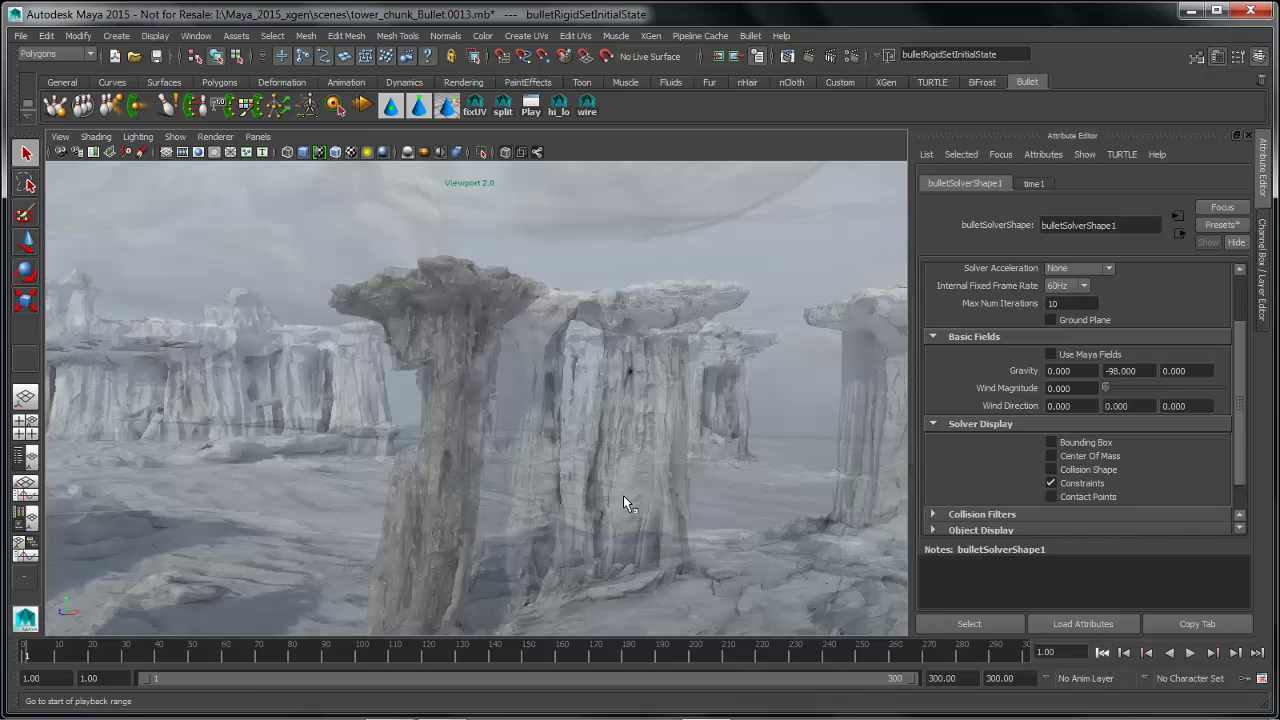
right_click_drag(568, 472, 830, 497, "alt")
middle_click_drag(542, 483, 494, 597, "alt")
middle_click_drag(513, 338, 529, 365, "alt")
right_click_drag(620, 486, 540, 507, "alt")
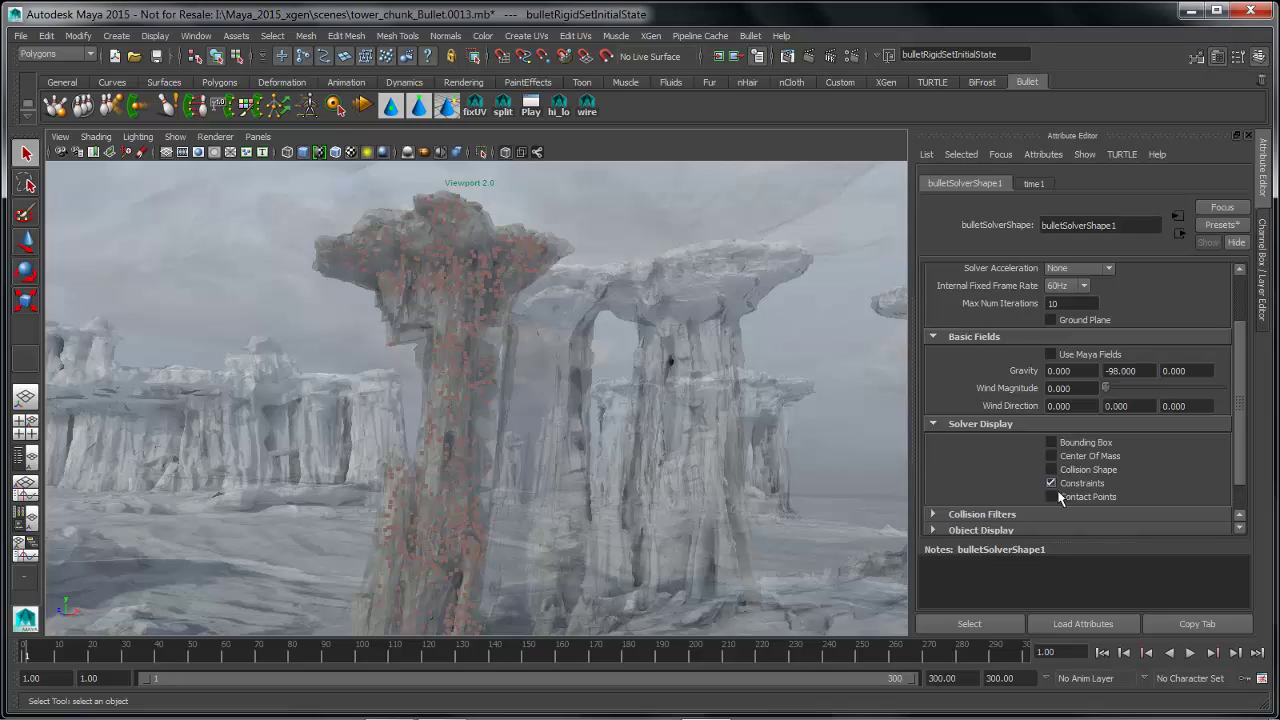
left_click_drag(778, 461, 623, 428, "alt")
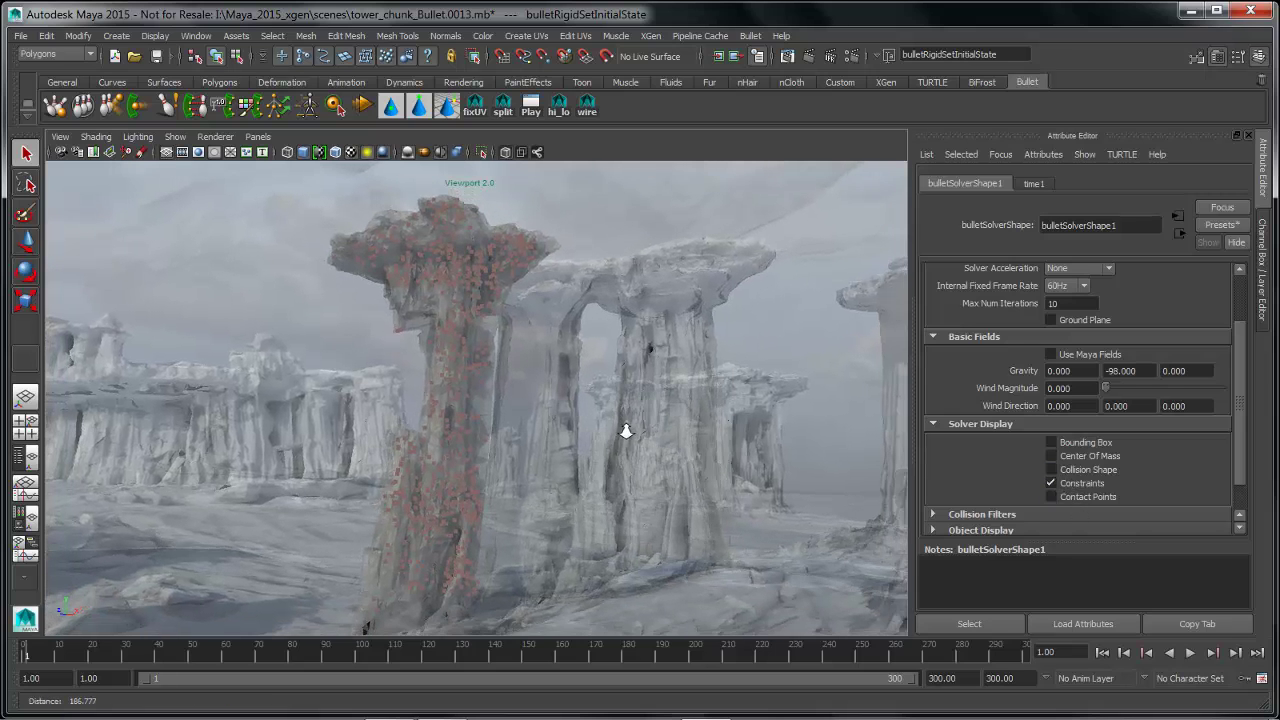
- Switch the solver display from Constraints to Contact Points and play the simulation to examine the contacts between the falling chunks
left_click(1056, 484)
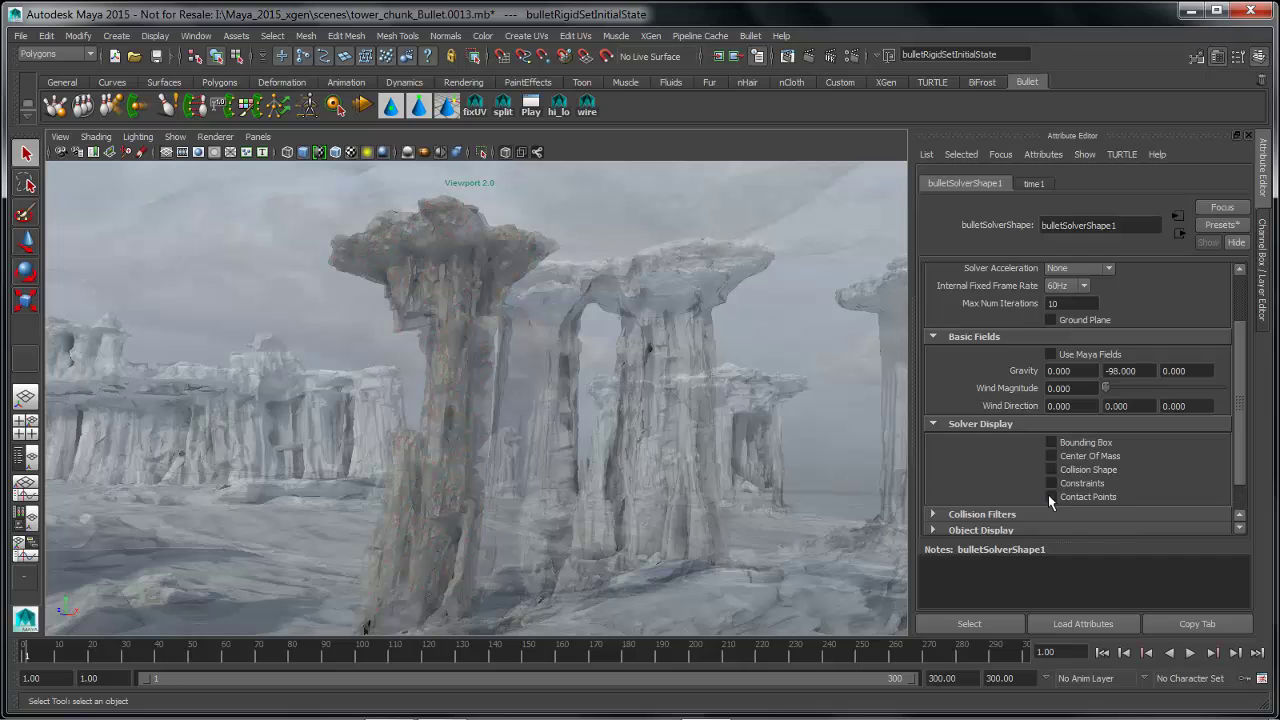
middle_click_drag(662, 473, 648, 457, "alt")
left_click(1190, 653)
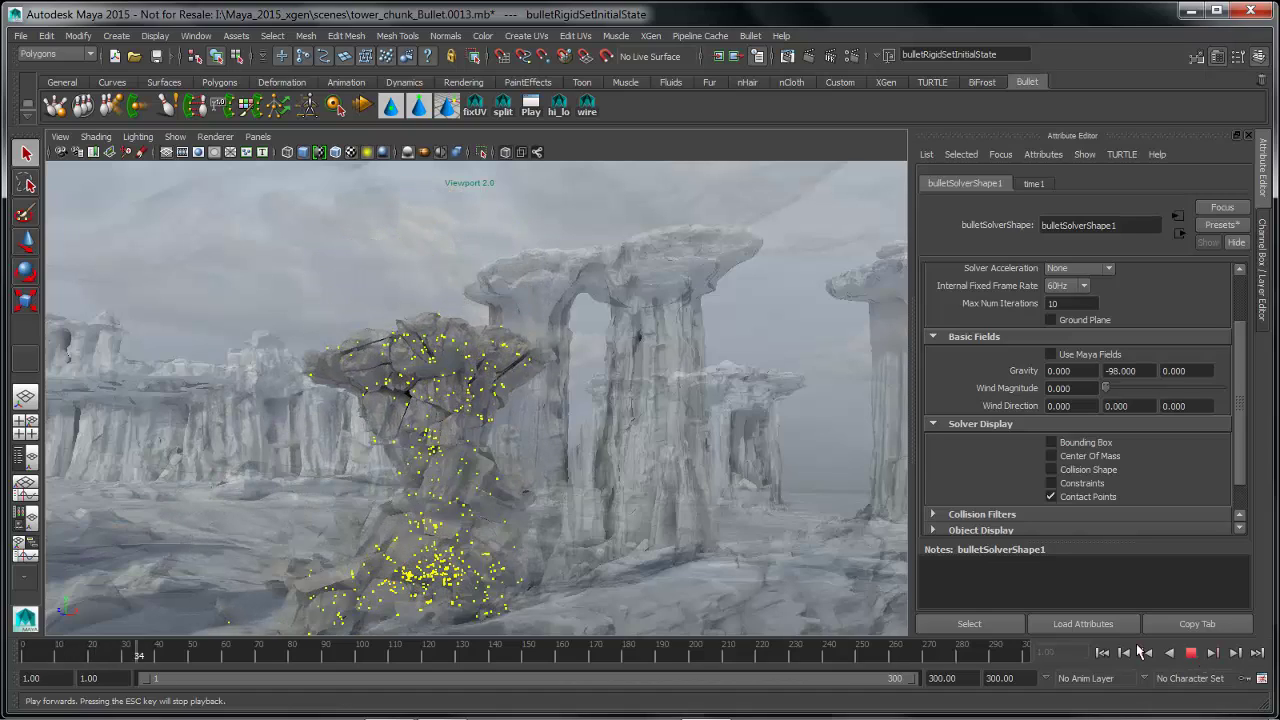
middle_click_drag(578, 546, 609, 457, "alt")
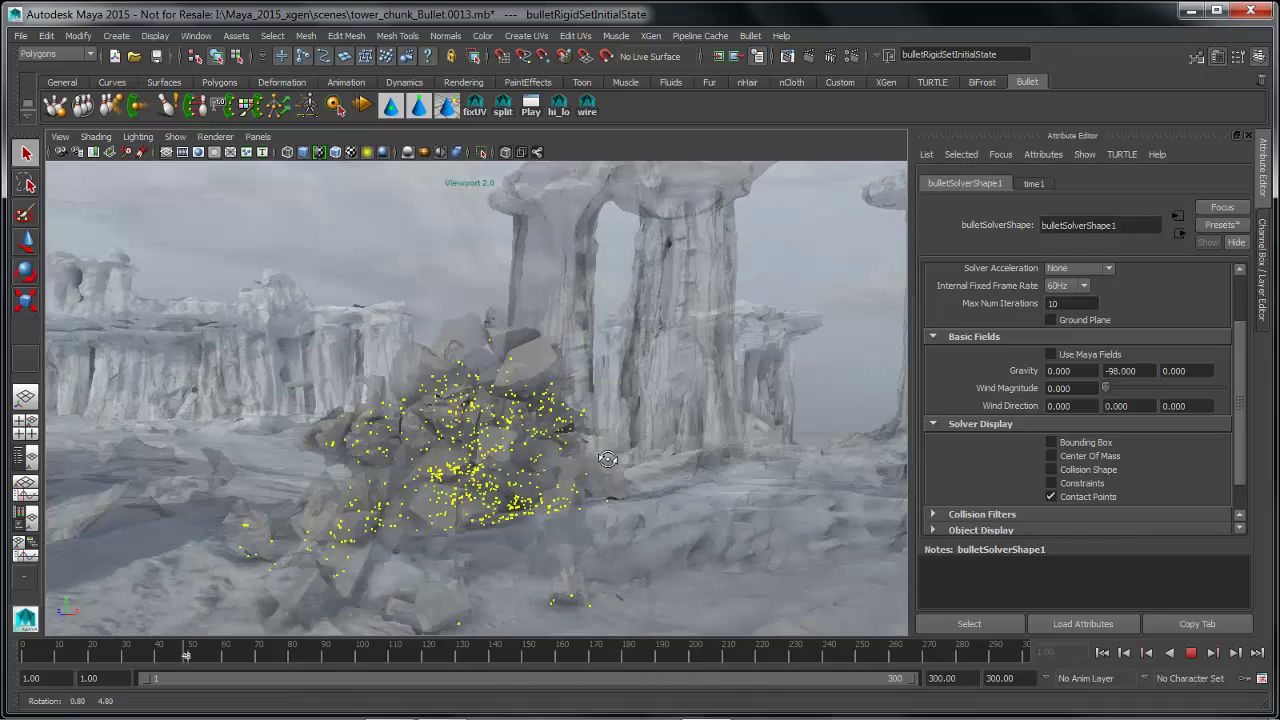
right_click_drag(680, 494, 530, 490, "alt")
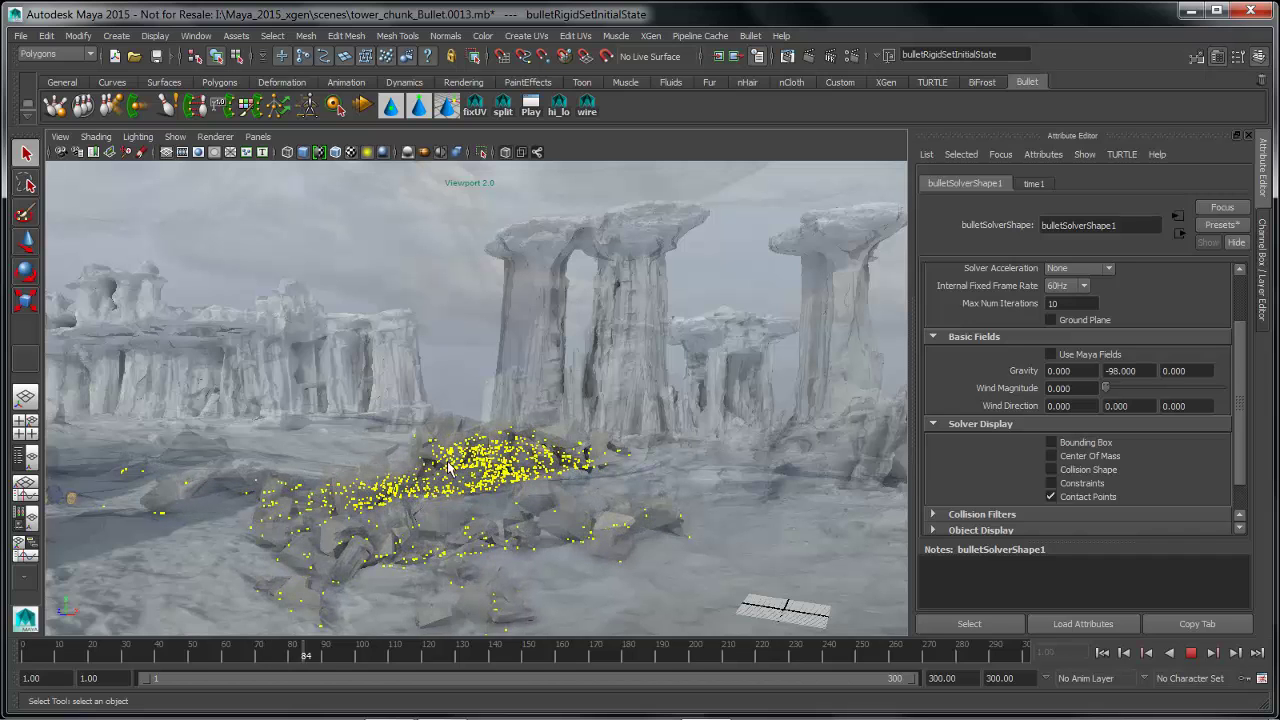
middle_click_drag(583, 566, 647, 558, "alt")
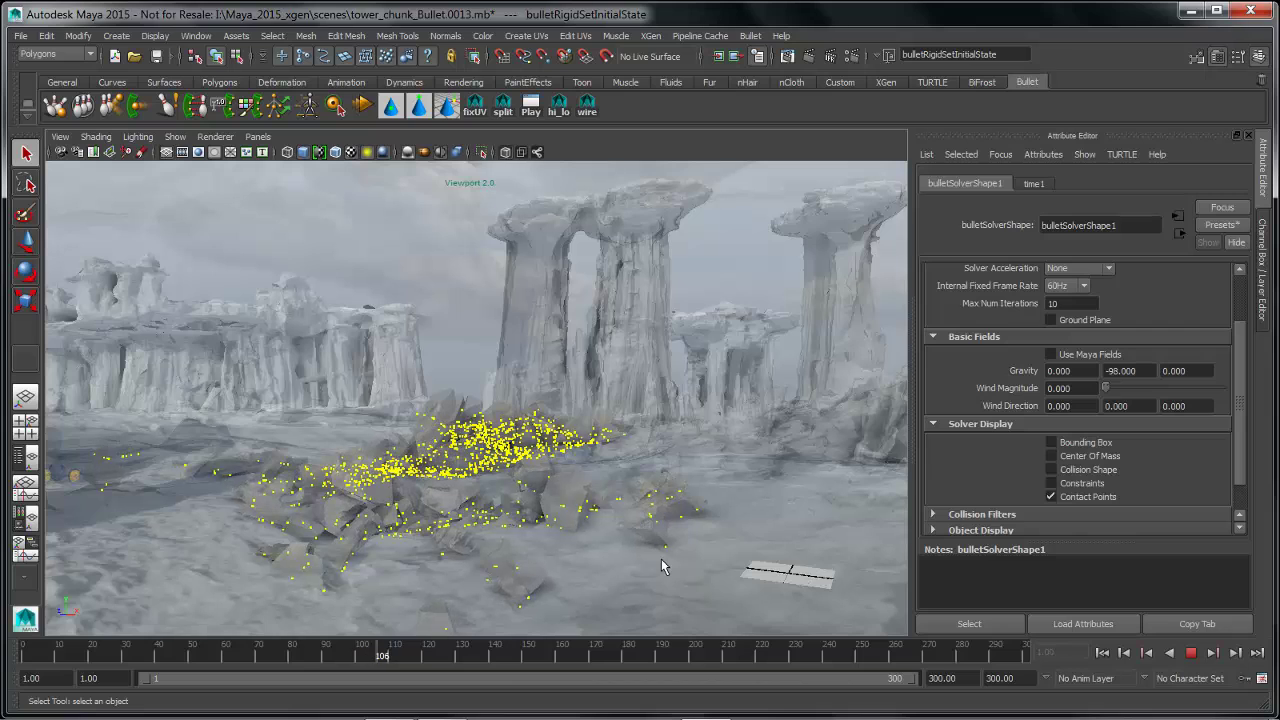
- Switch the solver display from Contact Points to Center Of Mass and replay the collapse from the start to examine the chunks
left_click(1058, 498)
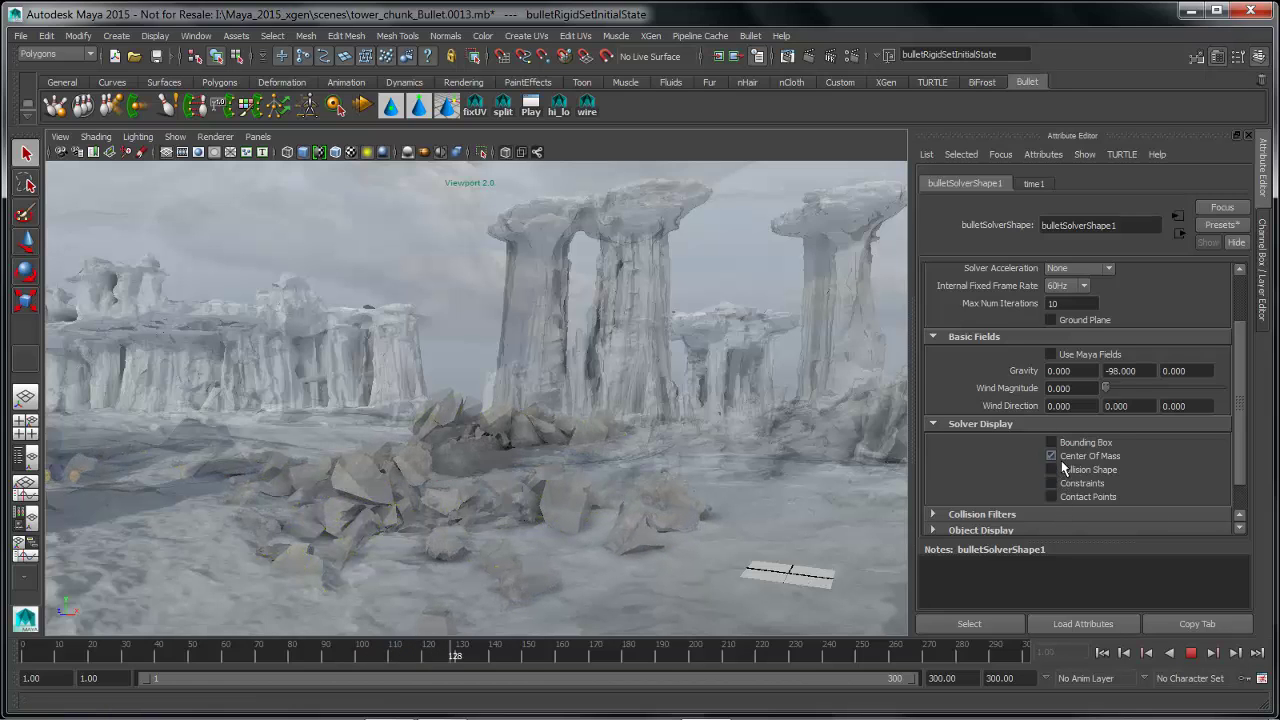
left_click(1061, 460)
middle_click_drag(580, 485, 620, 478, "alt")
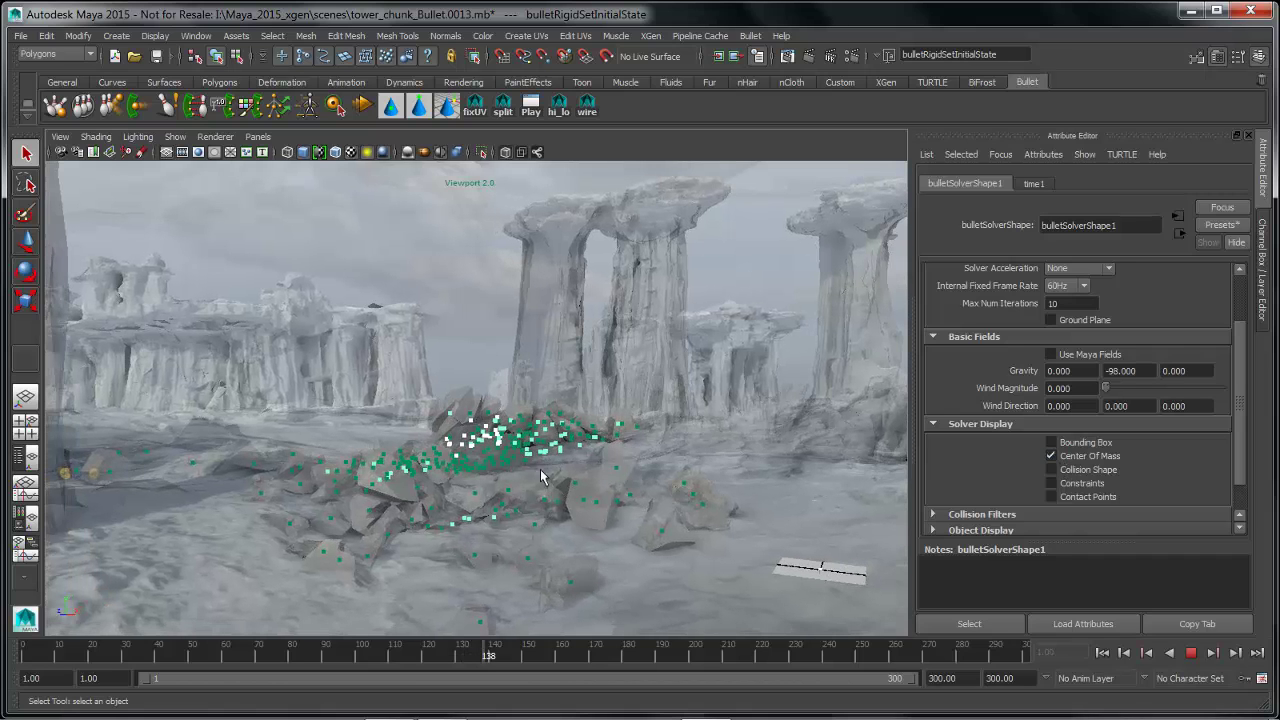
left_click_drag(515, 443, 526, 454, "alt")
middle_click_drag(550, 465, 553, 441, "alt")
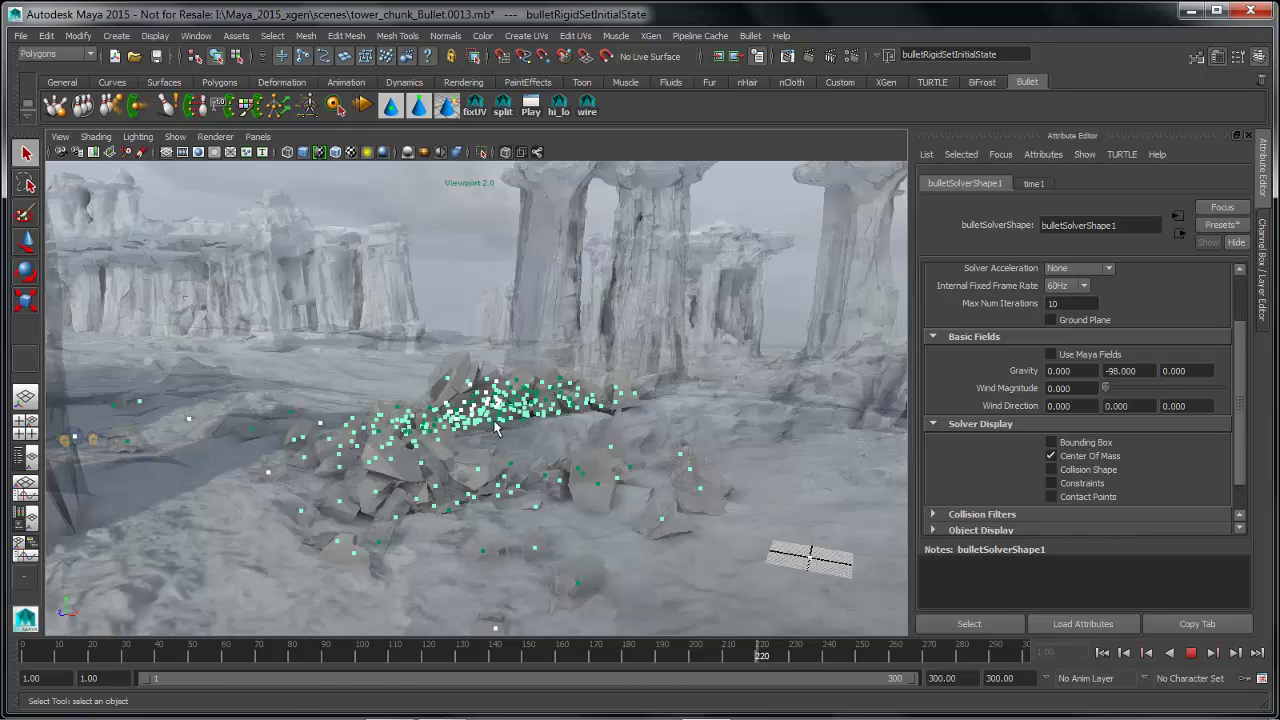
left_click(1103, 653)
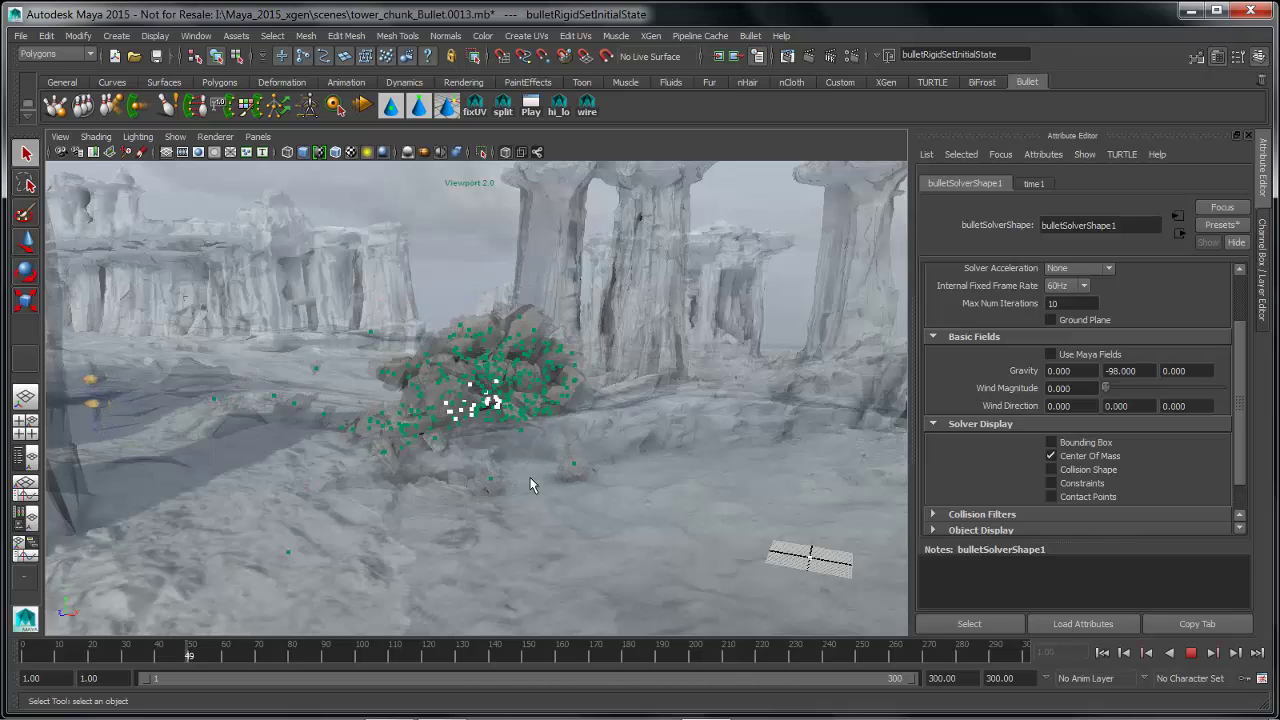
right_click_drag(540, 483, 620, 475, "alt")
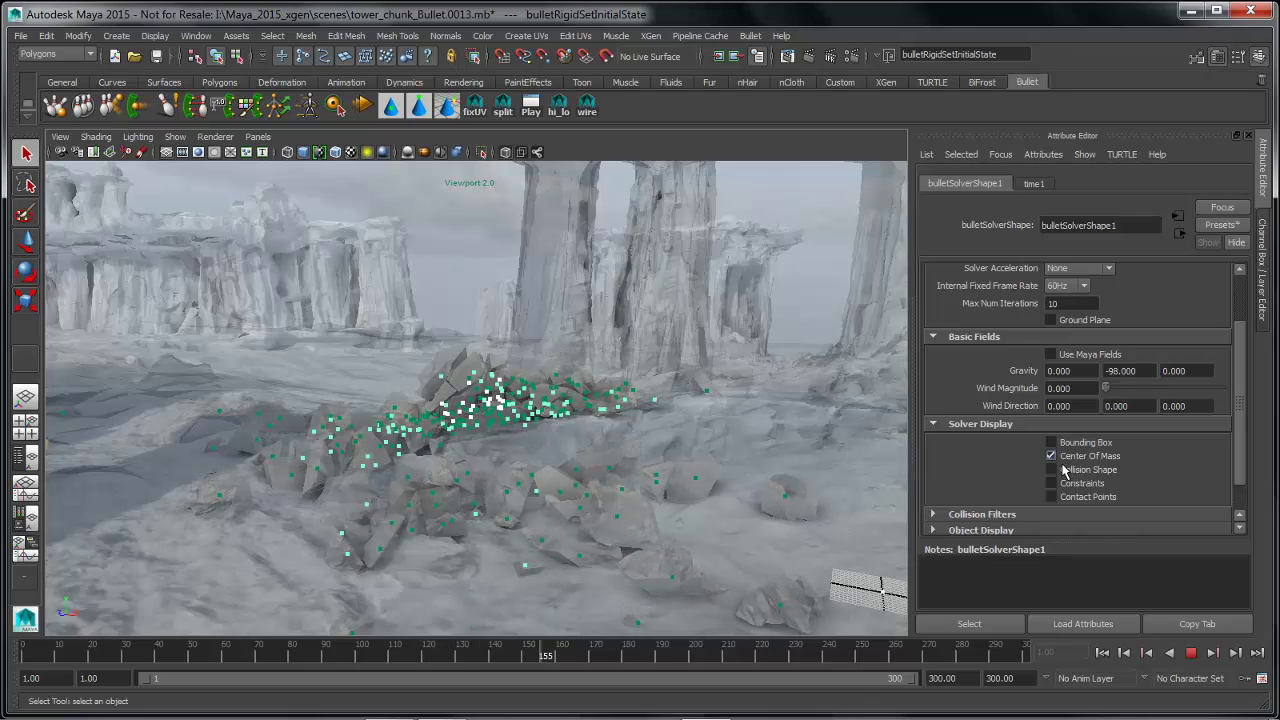
- Turn off the Center Of Mass display and X-ray shading, with the simulation stopped and rewound to the first frame
left_click(1051, 456)
left_click(1196, 657)
left_click(1102, 652)
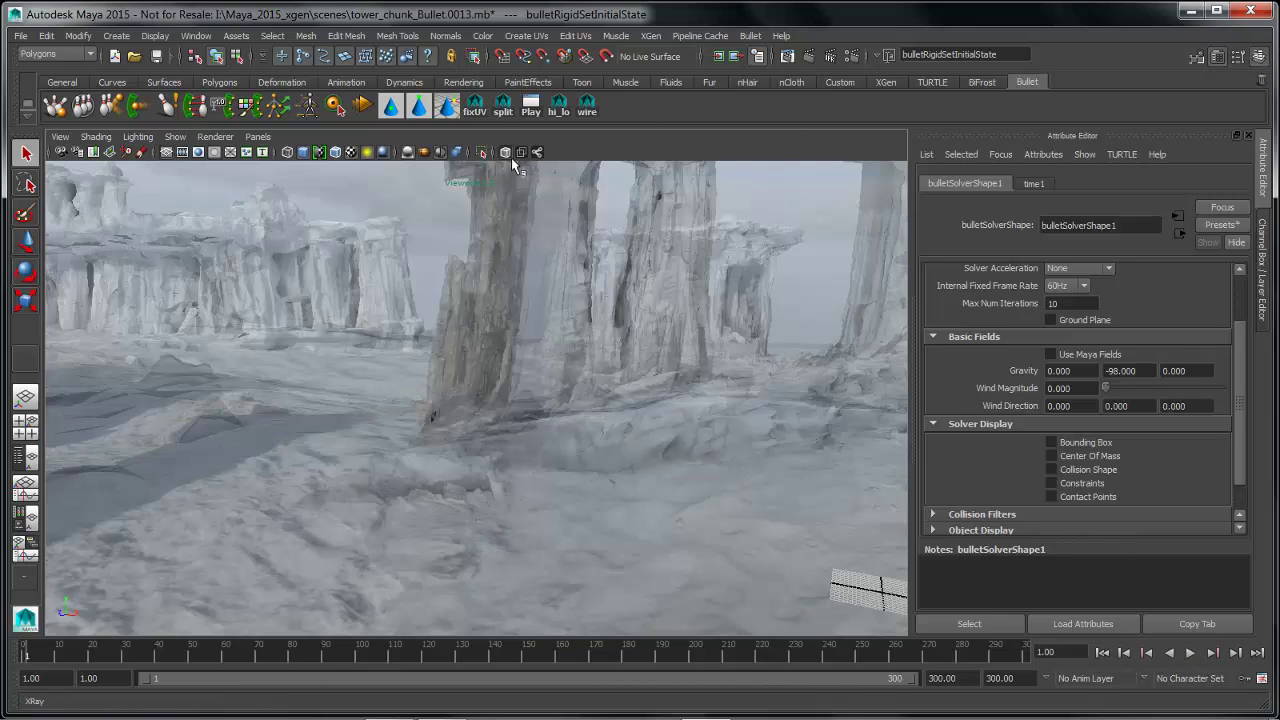
left_click(510, 157)
middle_click_drag(629, 312, 523, 410, "alt")
right_click_drag(523, 410, 553, 410, "alt")
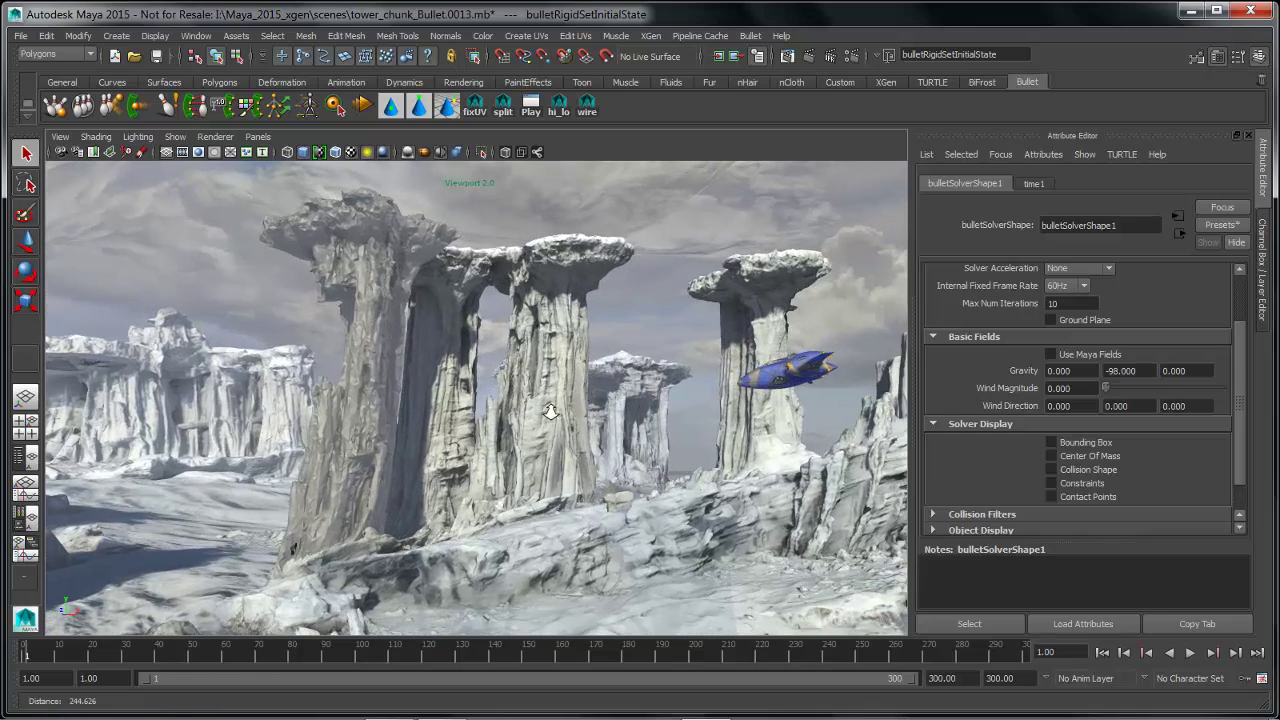
- Bring up the rigid attributes and initial conditions of bulletRigidSetInitialState in place of the solver settings
left_click(1040, 158)
mouse_move(1016, 160)
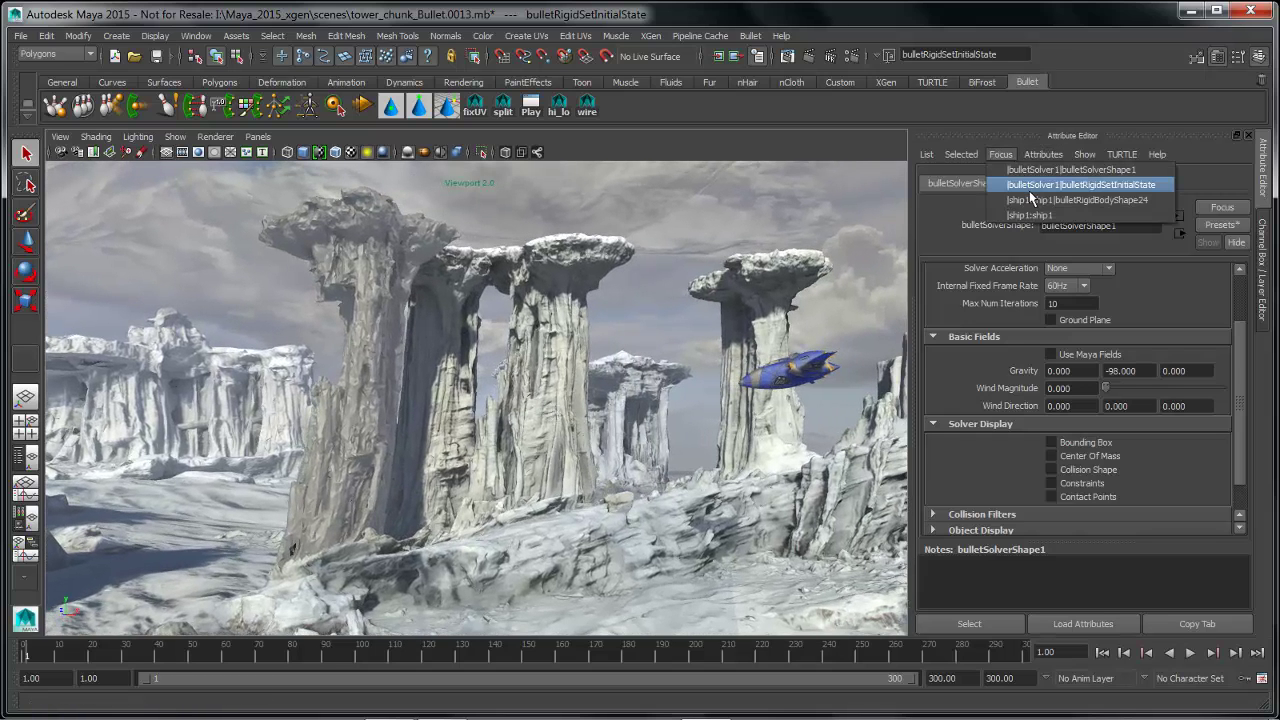
left_click(1030, 186)
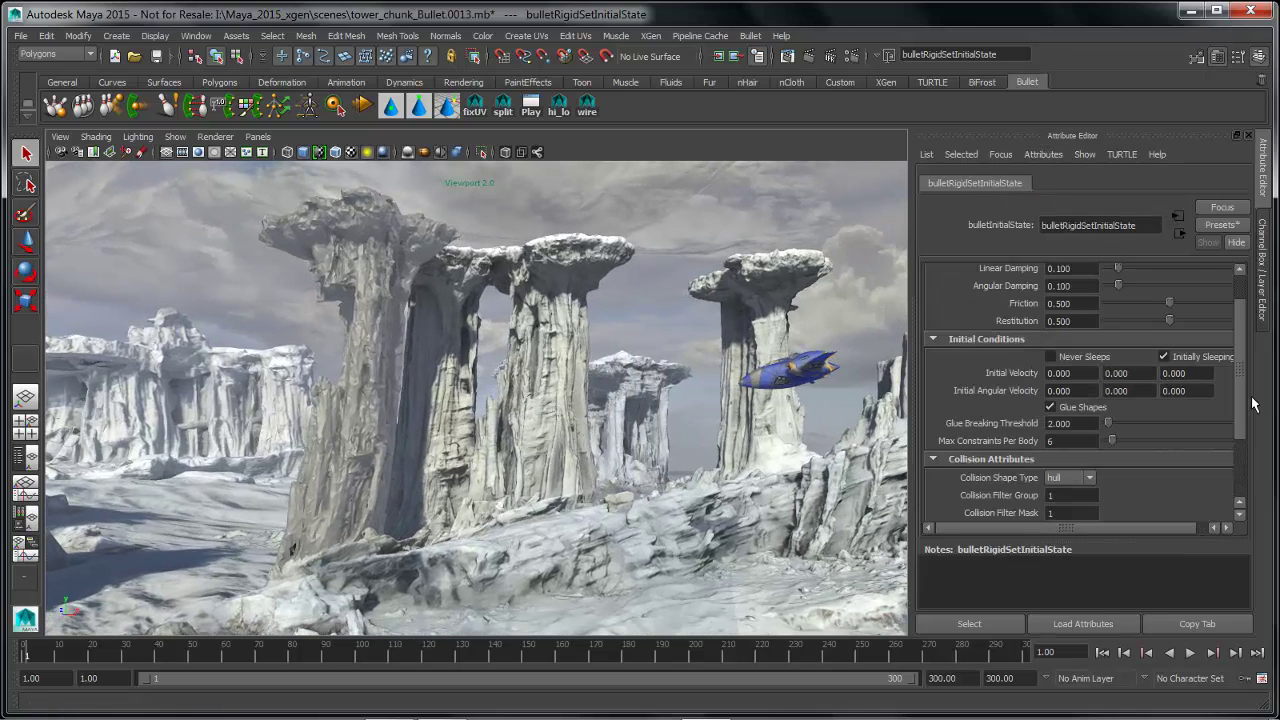
scroll(1250, 381, "up", 2)
left_click_drag(666, 395, 655, 438, "alt")
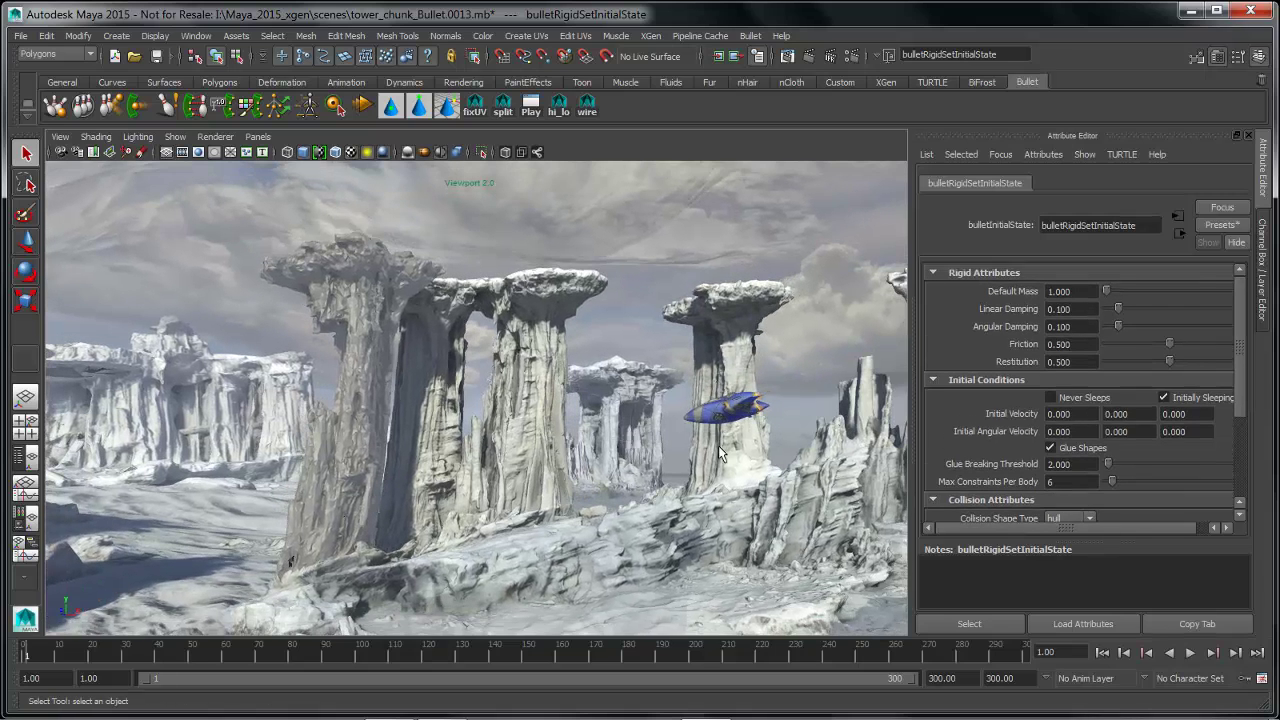
- Set the Glue Breaking Threshold to 100, play the tower collapse to examine the clumping chunks, and rewind to the first frame
left_click(1191, 653)
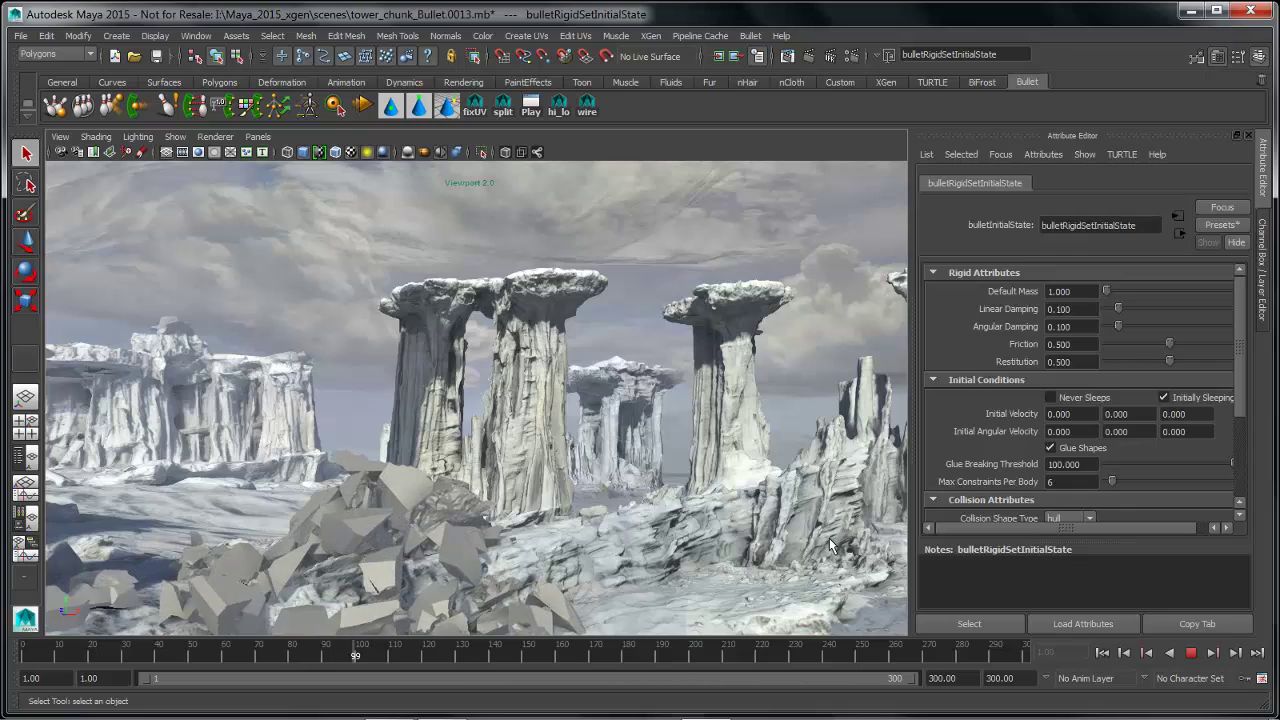
left_click_drag(600, 459, 602, 417, "alt")
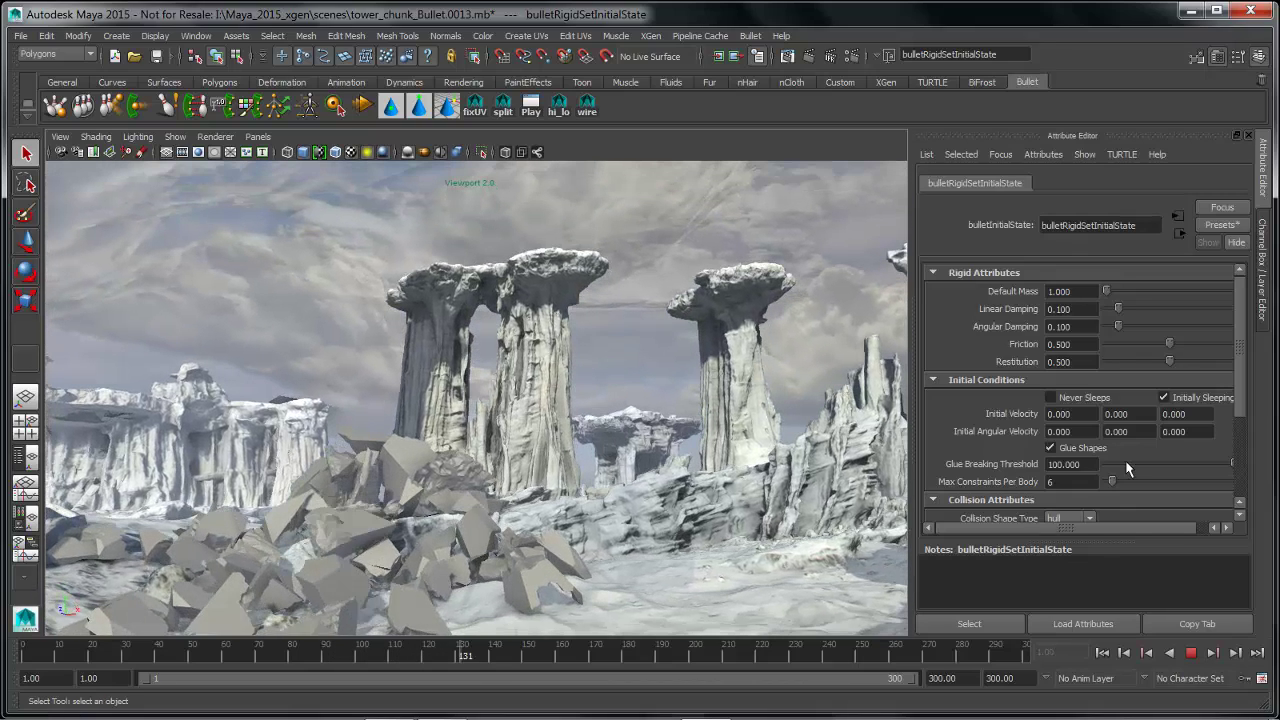
key("Escape")
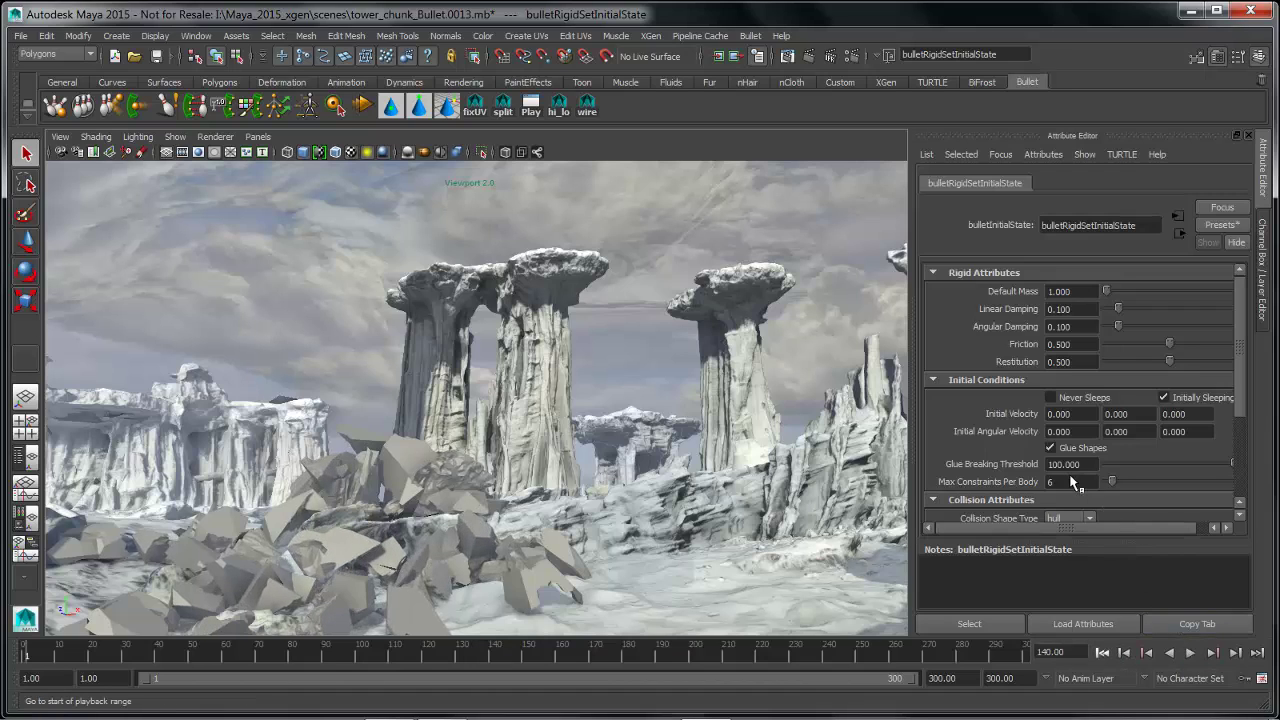
key("alt+shift+v")
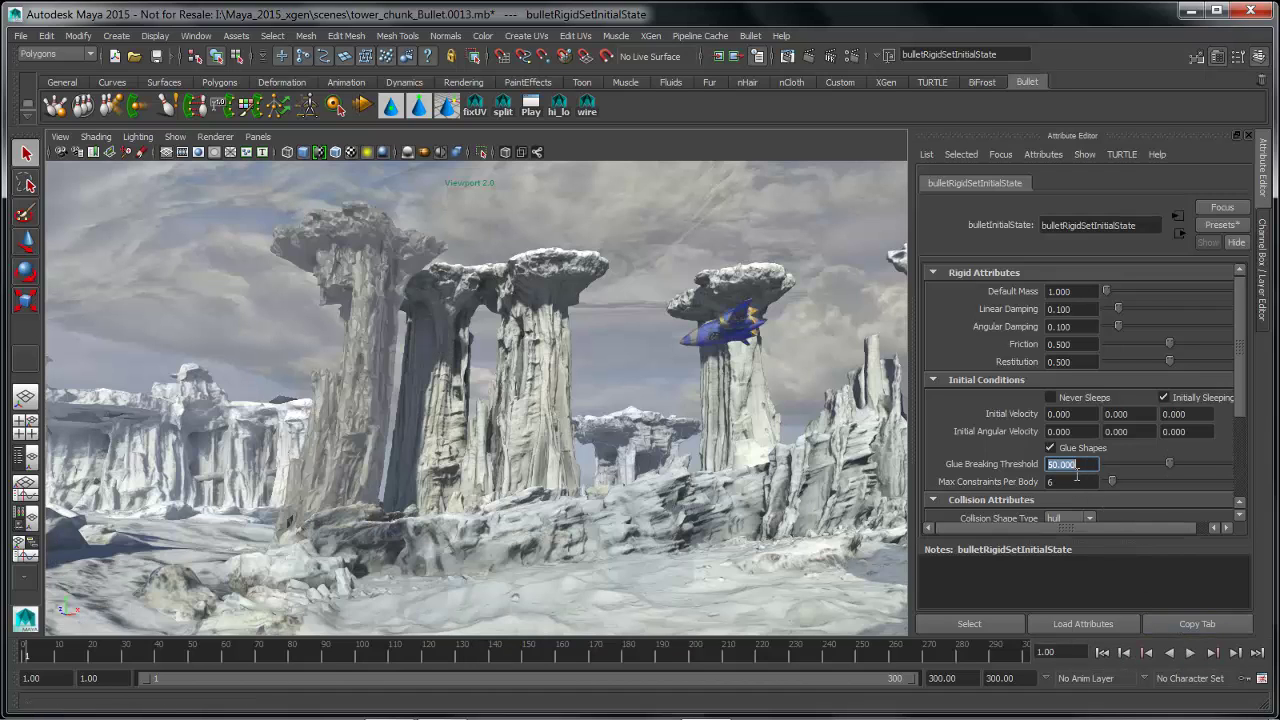
- Set the Glue Breaking Threshold to 50, play the collapse to check the debris, and return to the first frame
left_click(1191, 655)
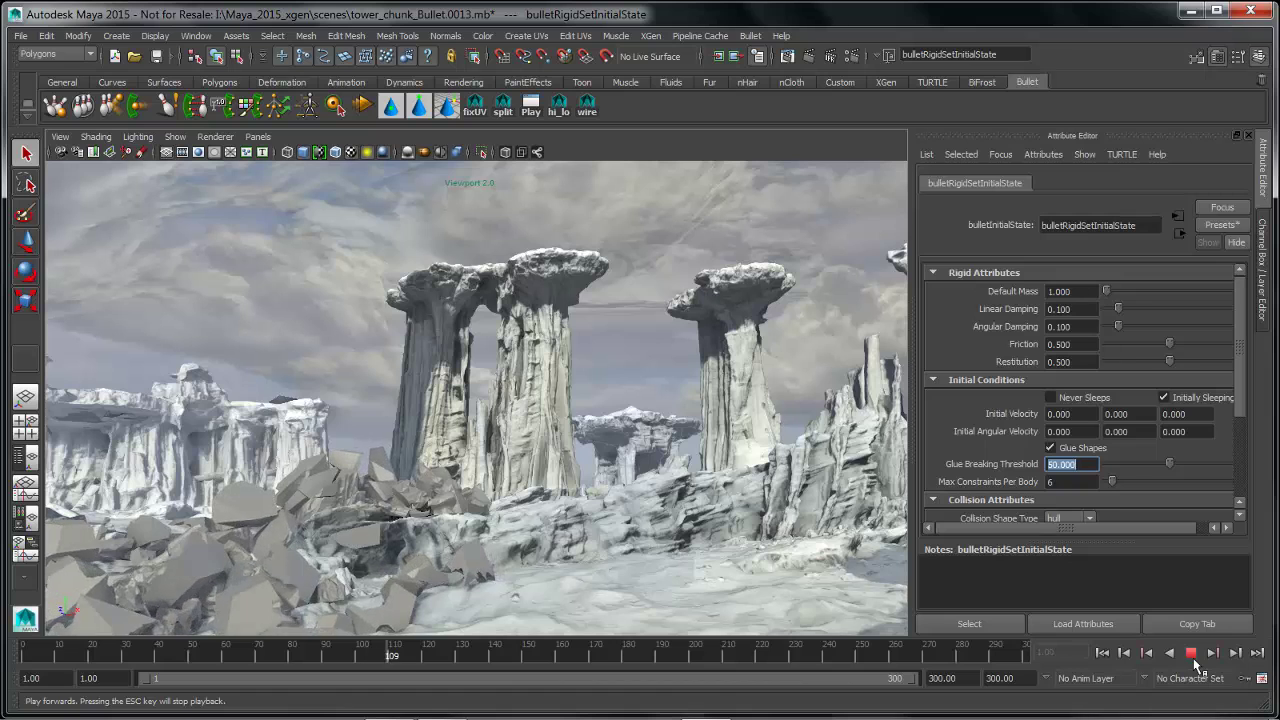
left_click(1193, 658)
left_click(1101, 653)
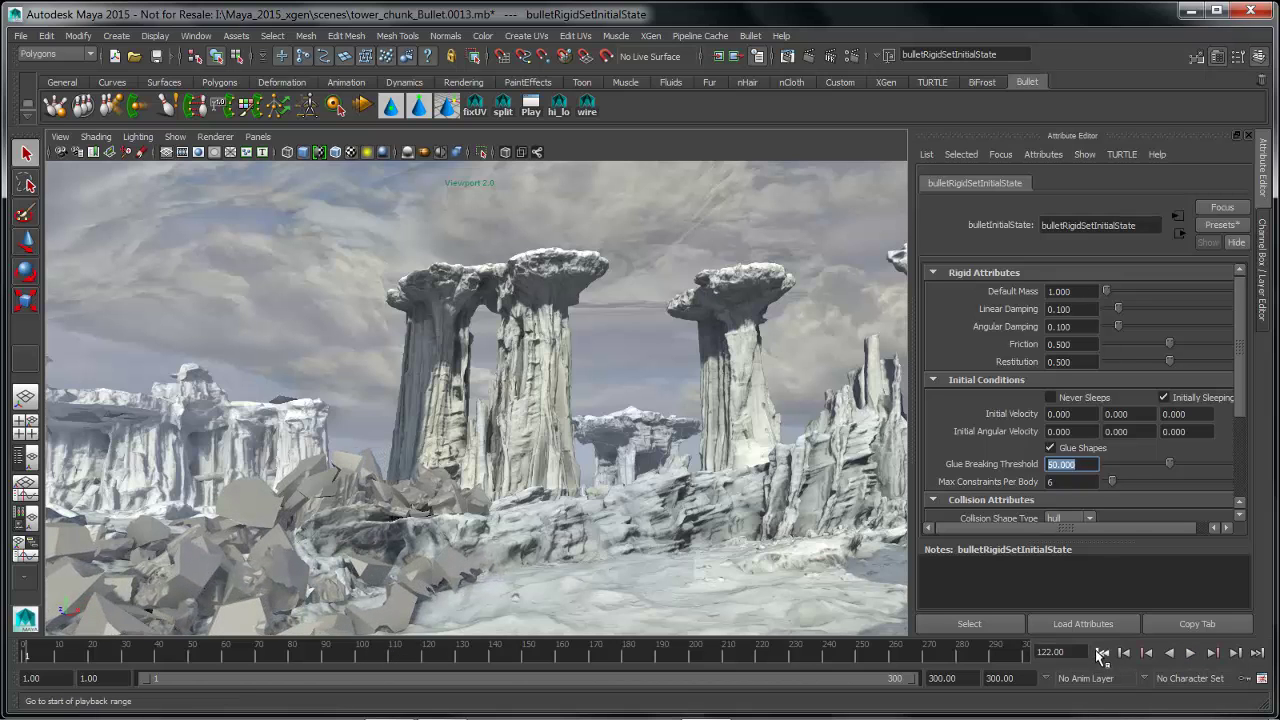
left_click_drag(788, 579, 609, 542, "alt")
- Shorten the playback range so that it ends at frame 150
left_click(963, 686)
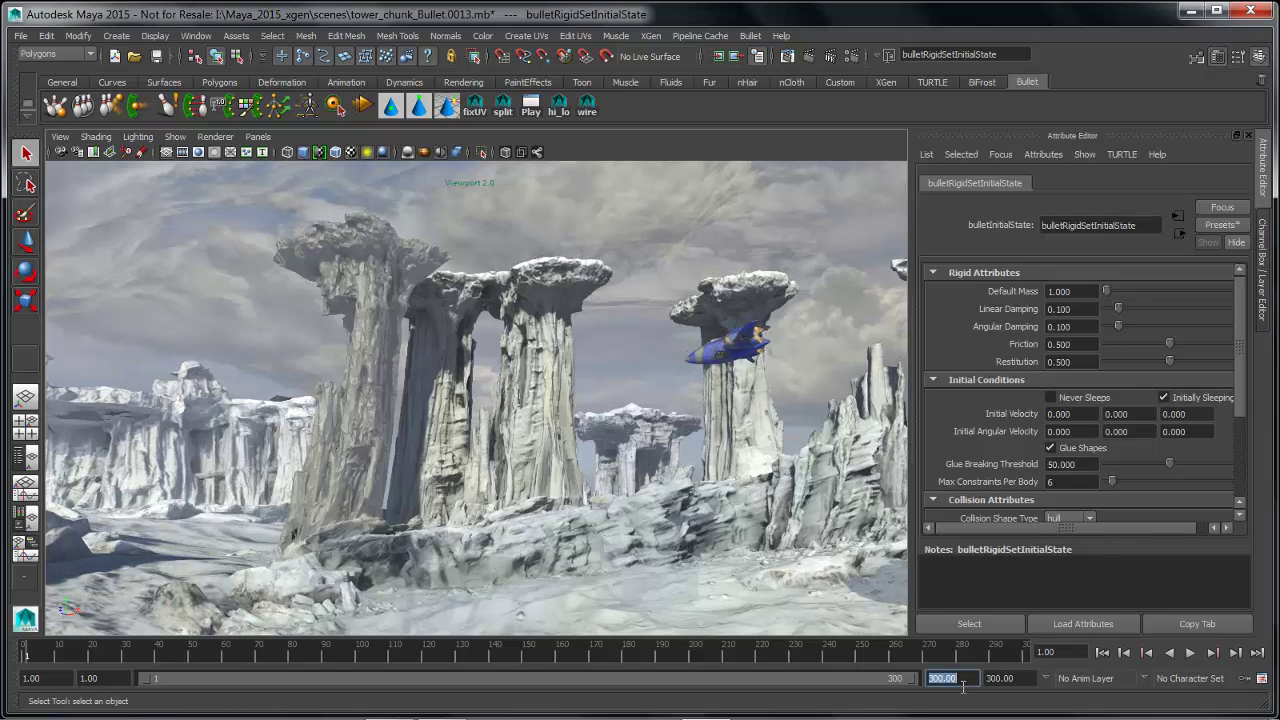
type("200")
key("Return")
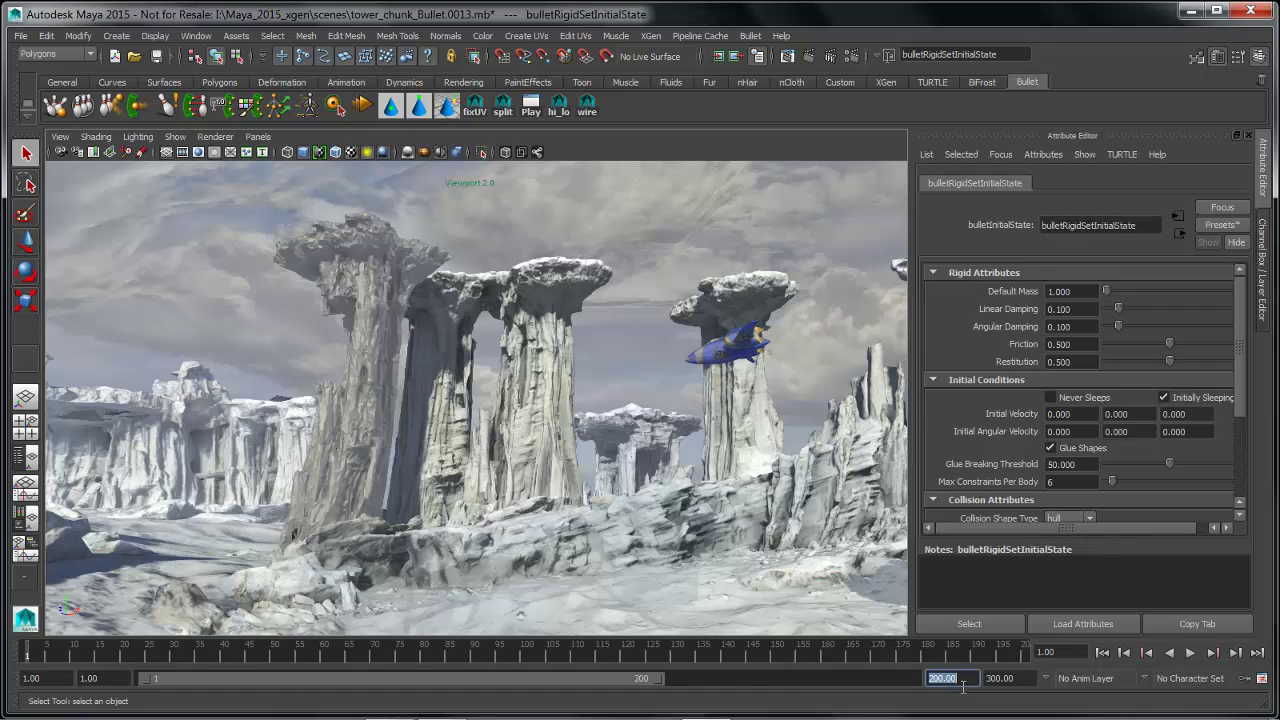
type("150")
key("Return")
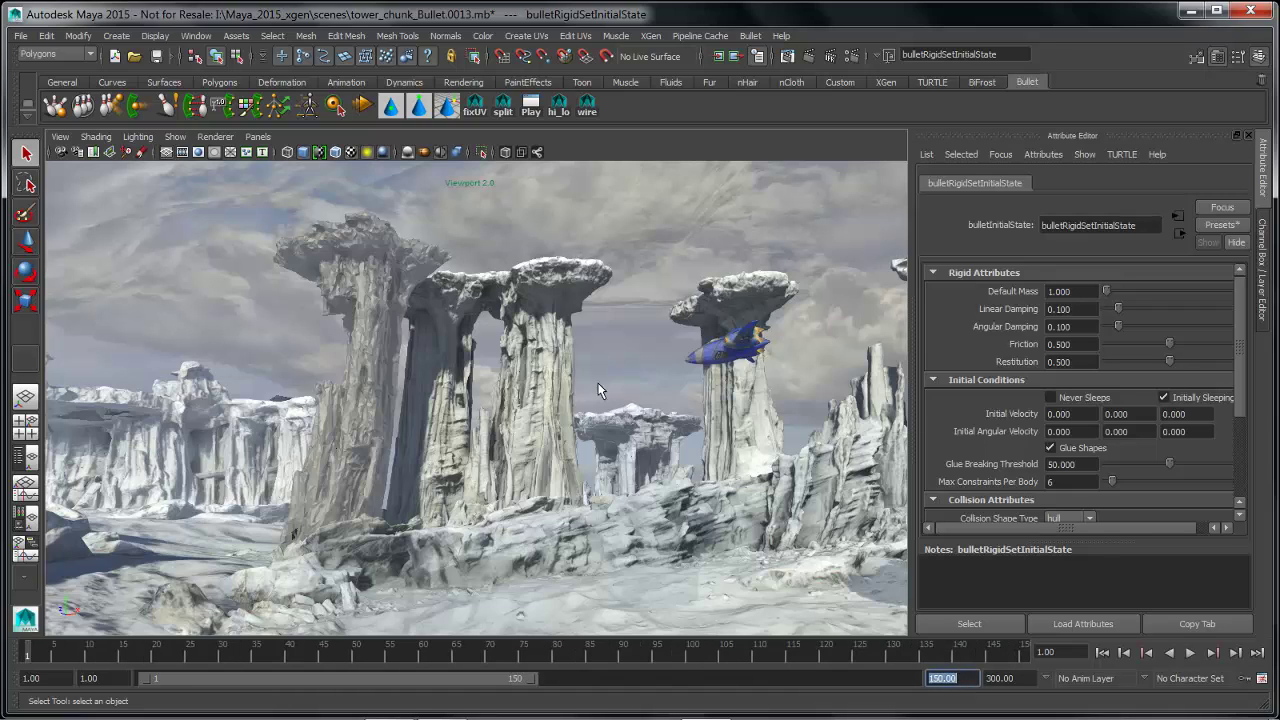
- Start exporting the entire Bullet simulation to an Alembic file
middle_click_drag(600, 386, 590, 392, "alt")
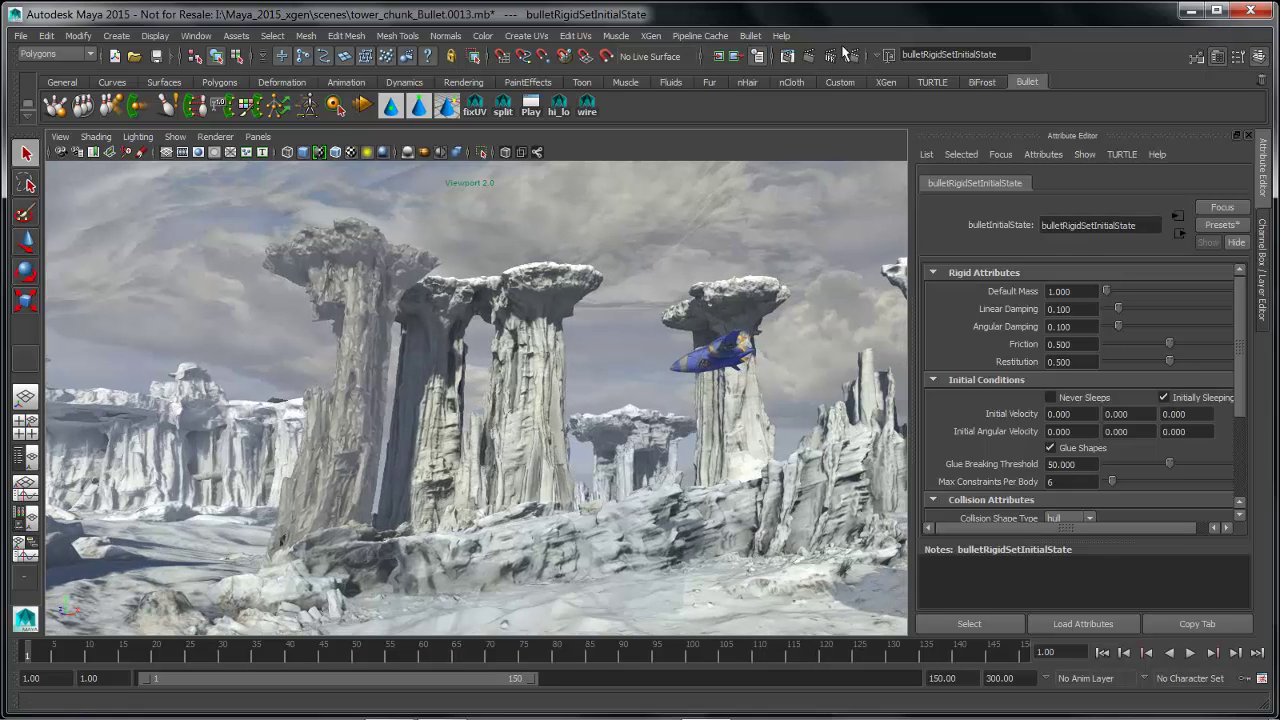
left_click(750, 35)
mouse_move(787, 170)
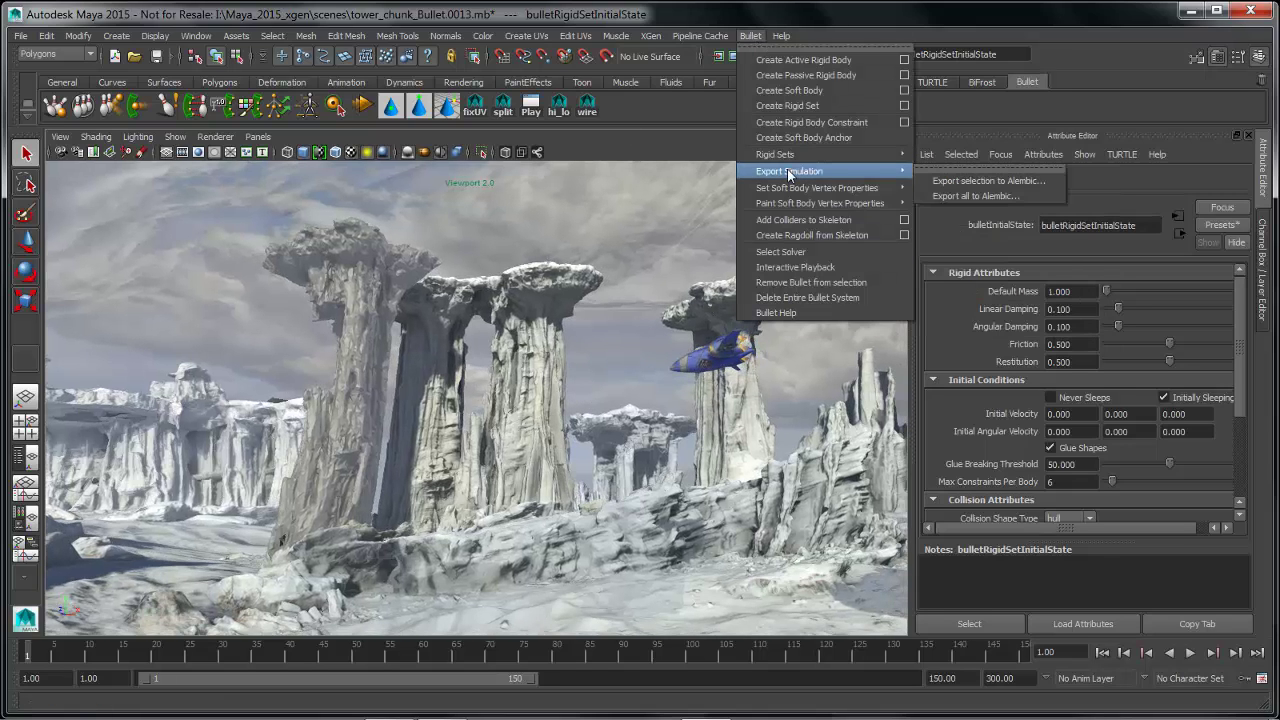
left_click(969, 197)
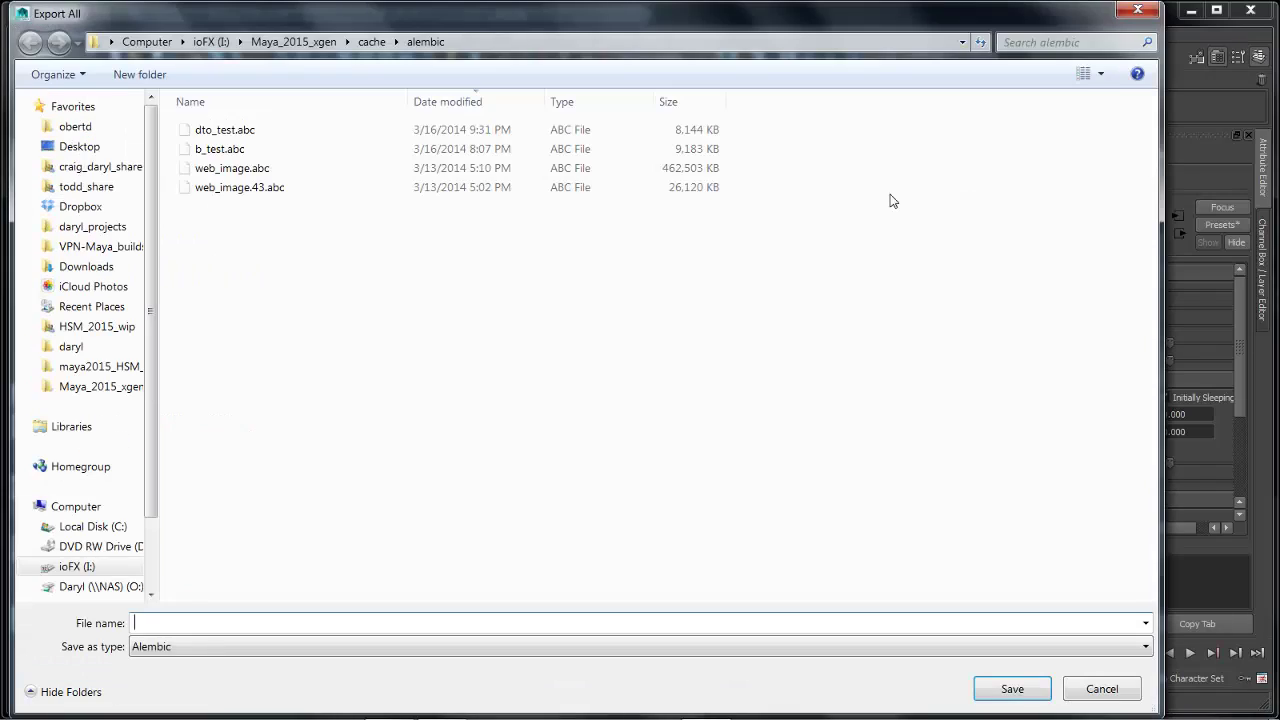